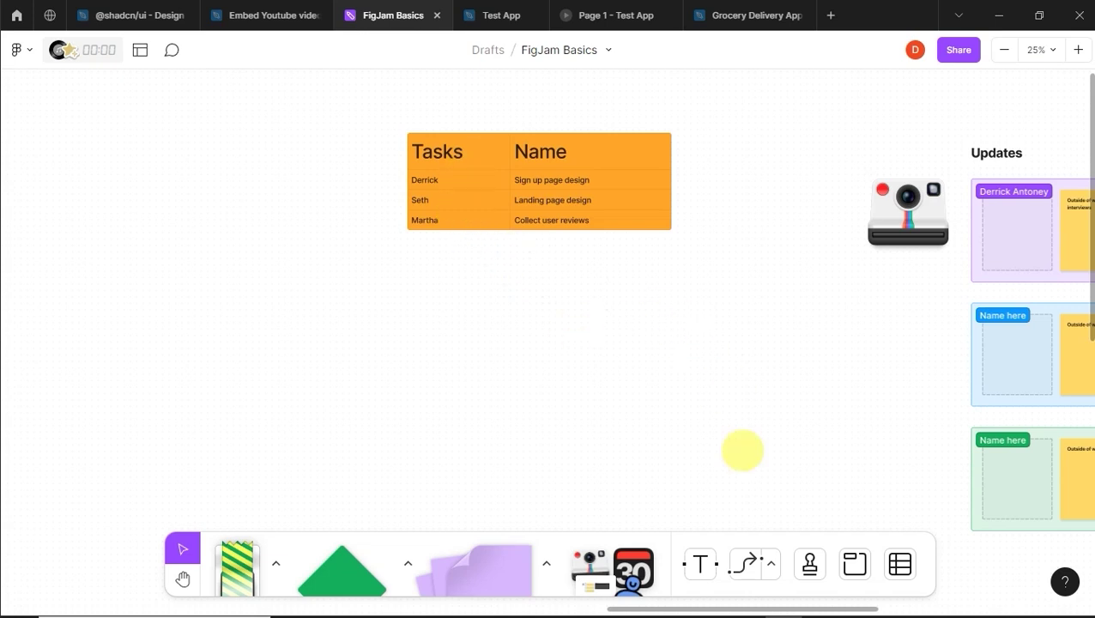
# Step: Pan the FigJam Basics board sideways to reach a blank stretch of canvas
pyautogui.moveTo(778, 605); pyautogui.dragTo(916, 584)
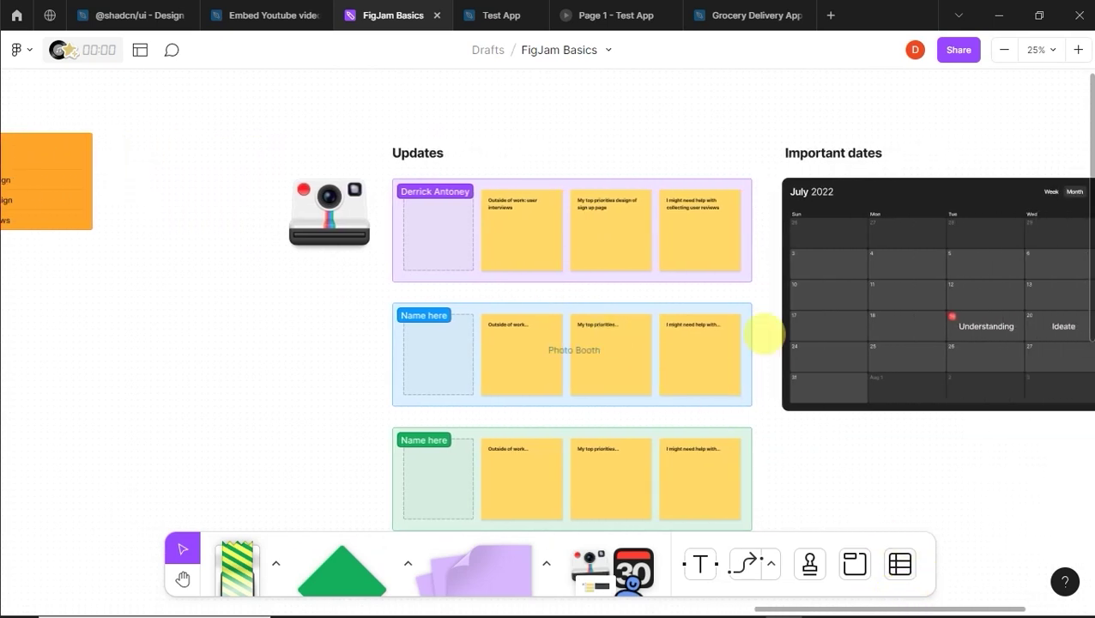
pyautogui.moveTo(813, 606); pyautogui.dragTo(921, 605)
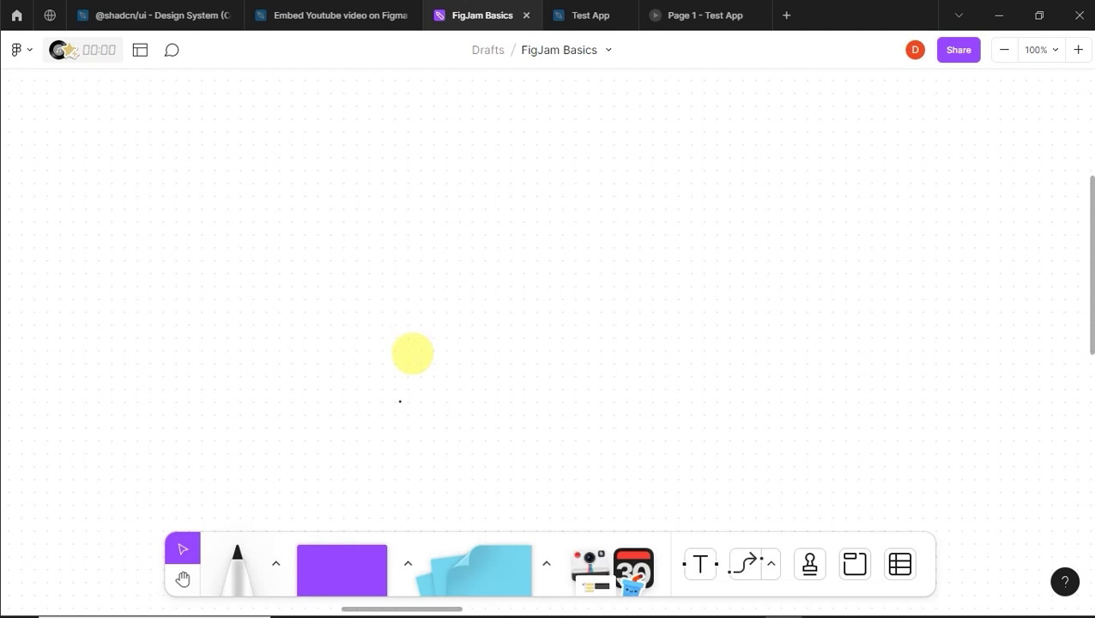
# Step: Place a yellow sticky note on the empty board and position it
pyautogui.click(509, 537)
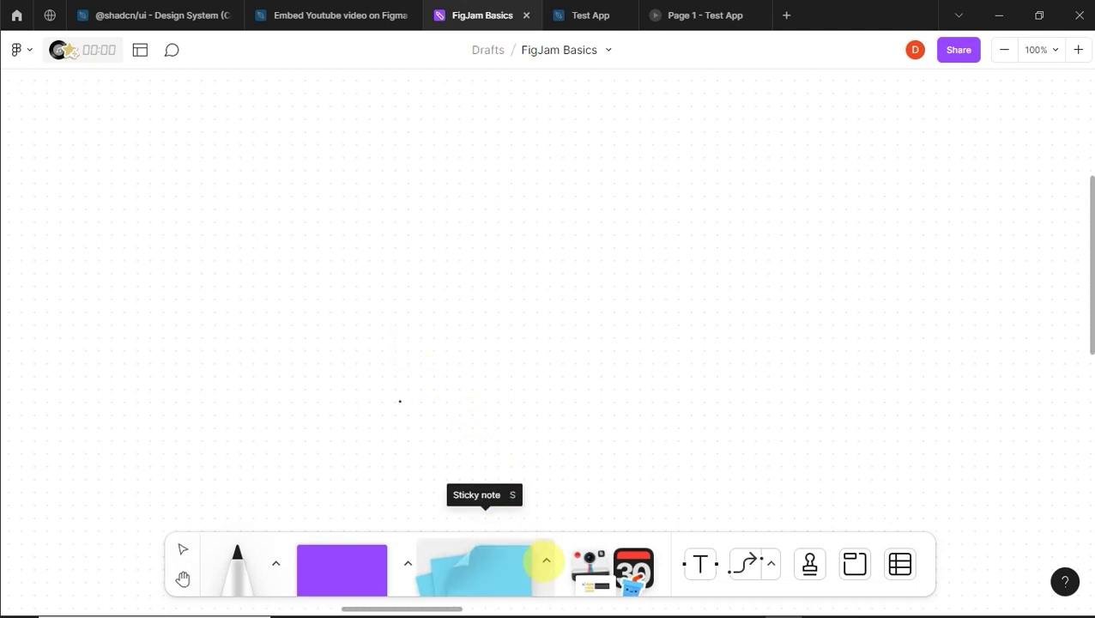
pyautogui.click(525, 553)
pyautogui.click(446, 512)
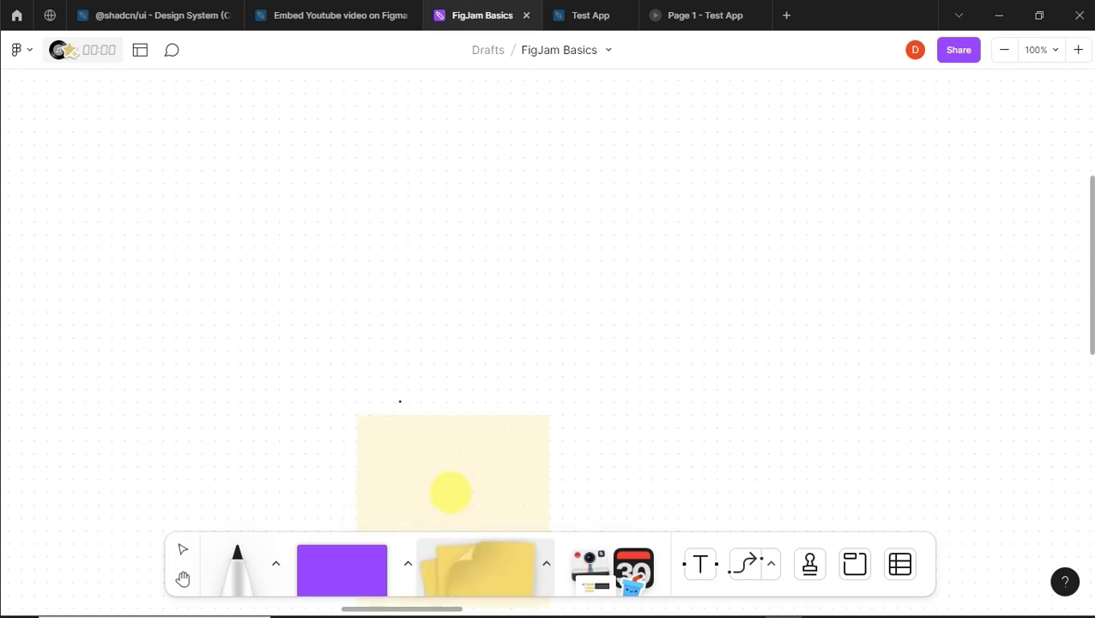
pyautogui.click(409, 190)
pyautogui.moveTo(408, 187); pyautogui.dragTo(420, 241)
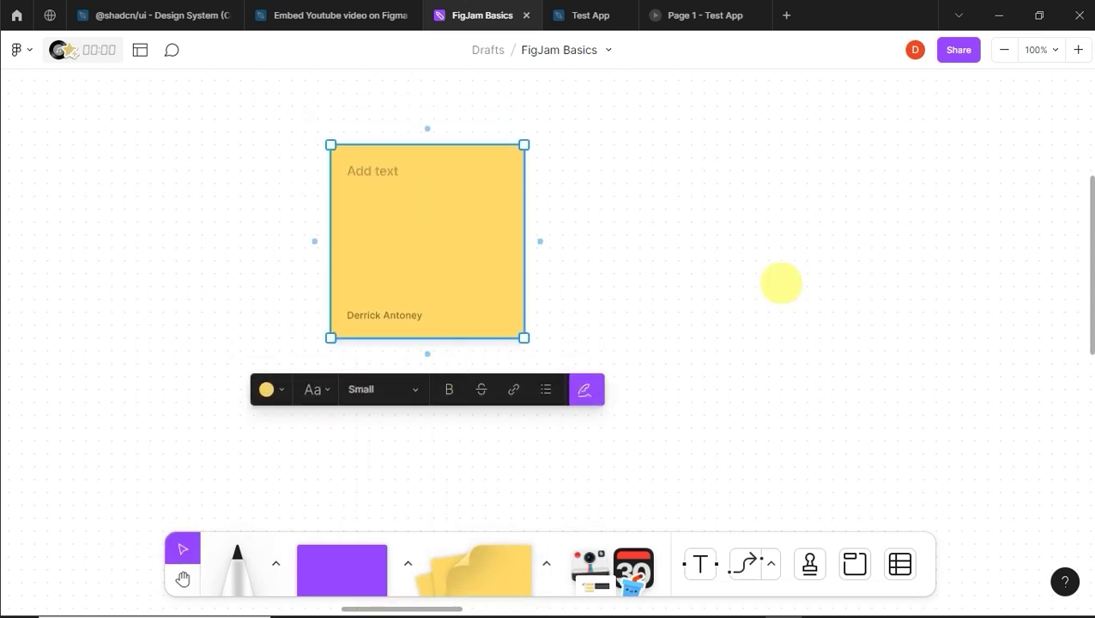
pyautogui.click(755, 302)
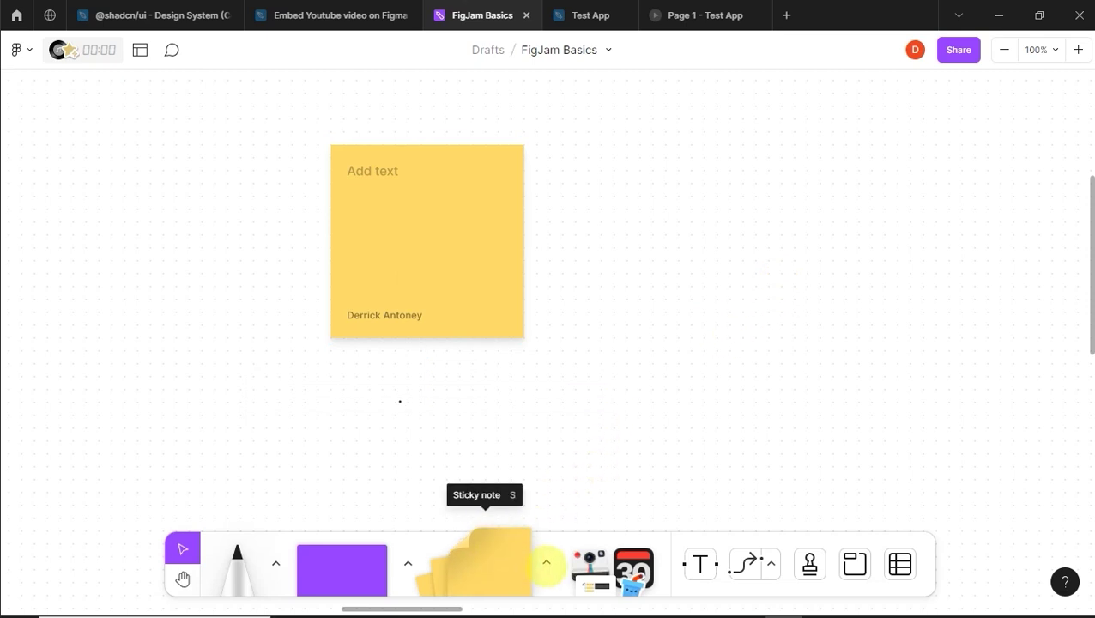
# Step: Add a green sticky note beside the yellow one, then a purple note to its right
pyautogui.click(510, 562)
pyautogui.click(472, 512)
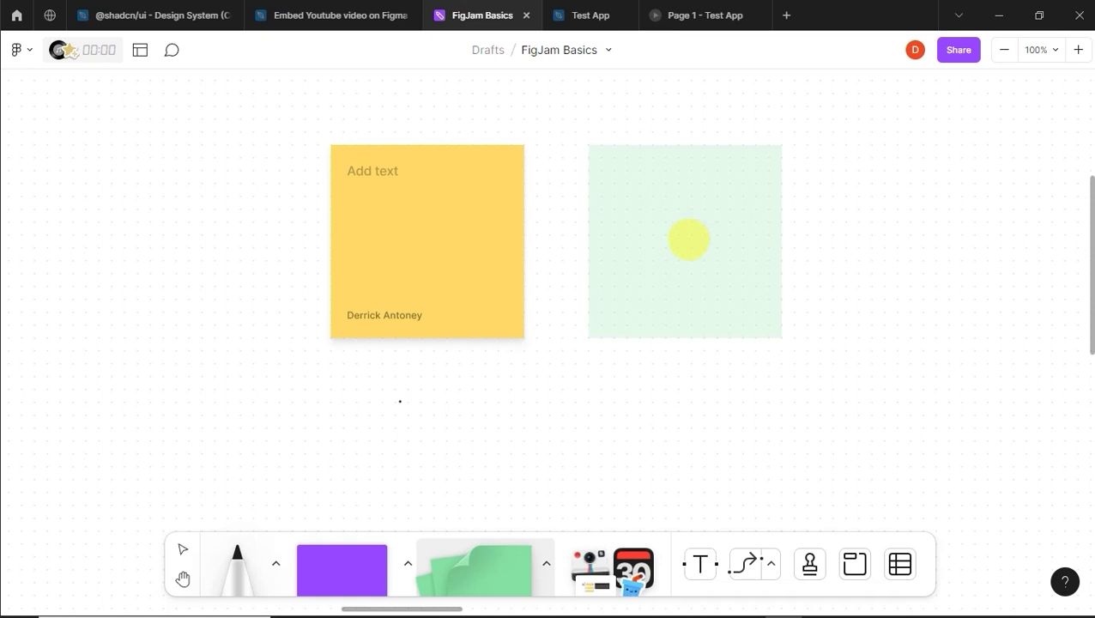
pyautogui.click(688, 240)
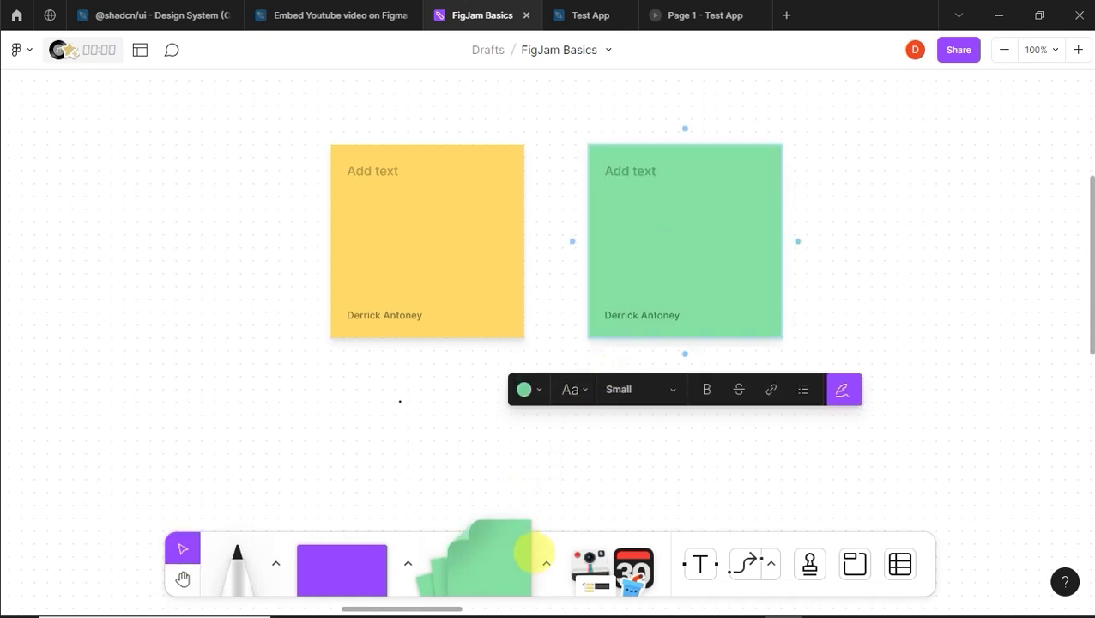
pyautogui.click(546, 563)
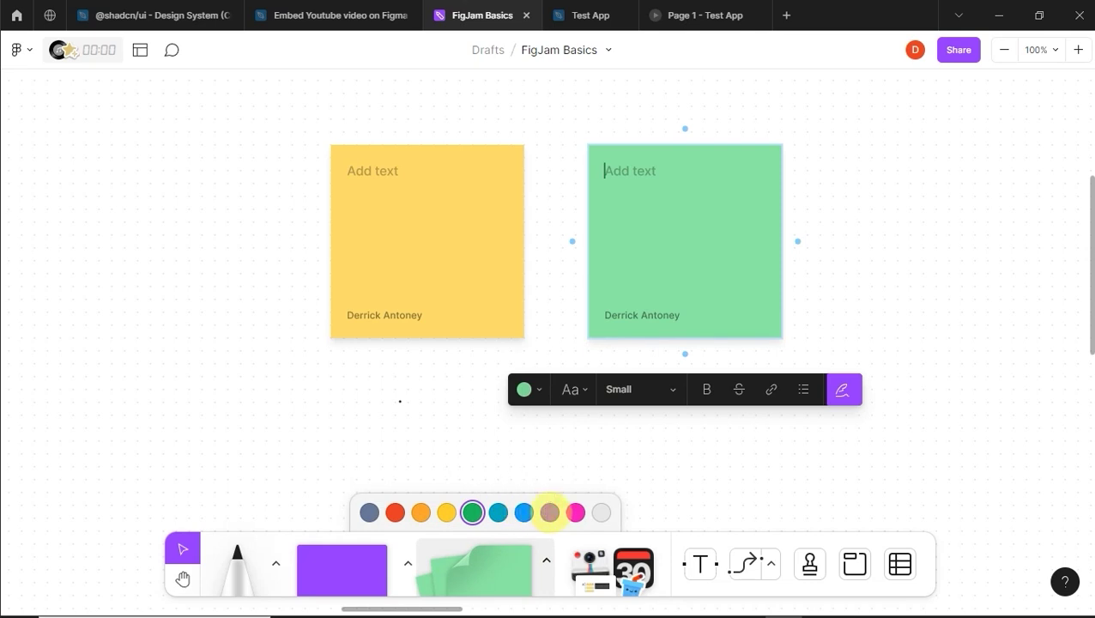
pyautogui.click(549, 513)
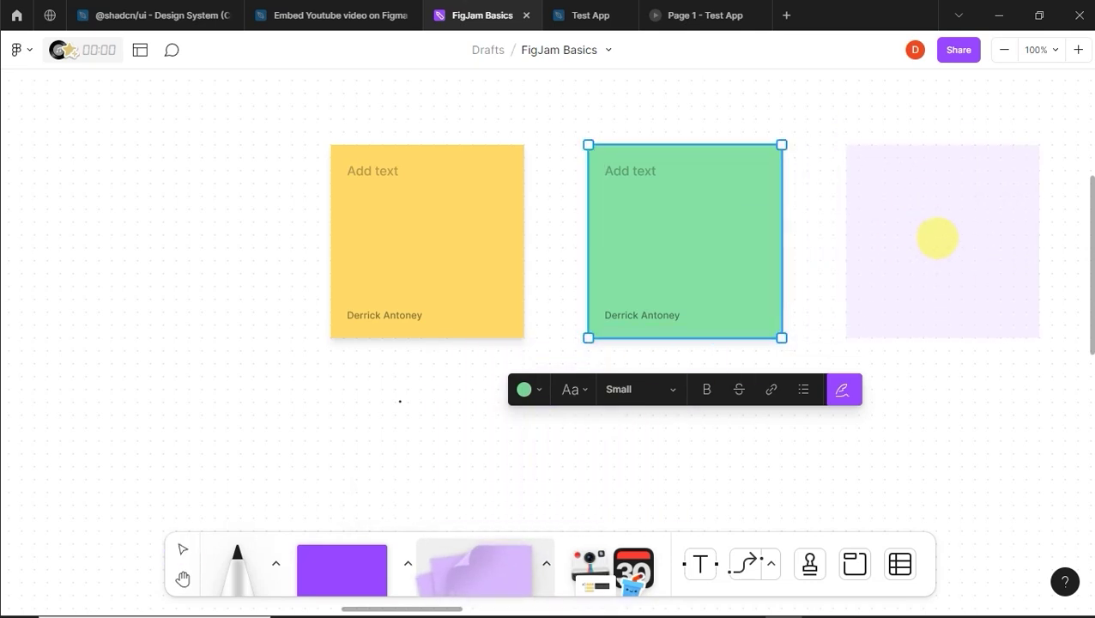
pyautogui.click(937, 238)
pyautogui.click(554, 389)
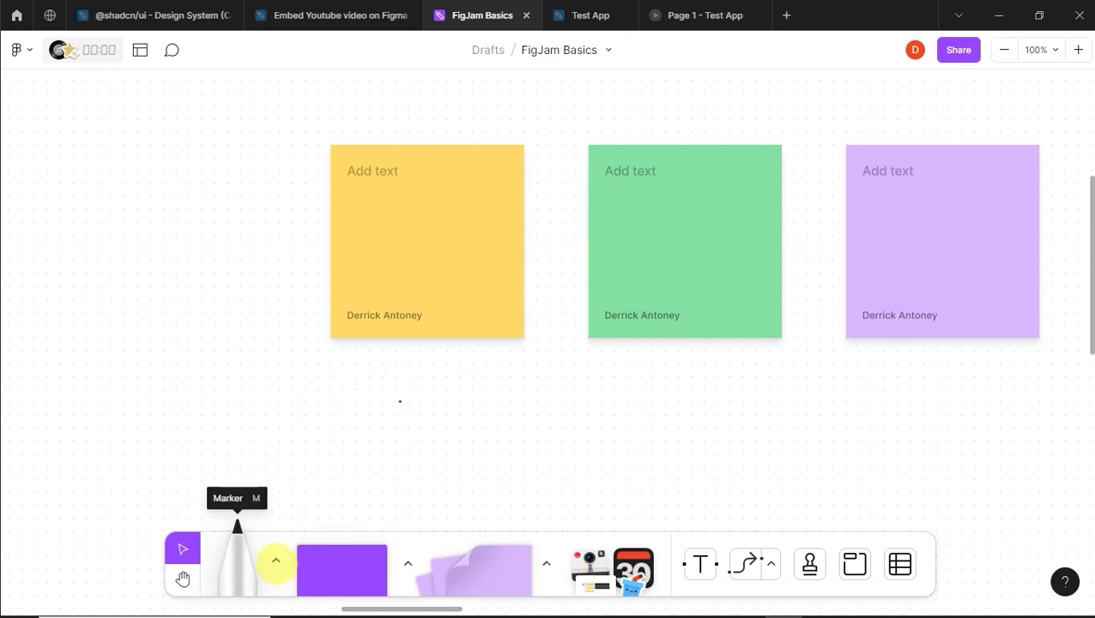
# Step: Stretch a washi tape strip across the top of all three sticky notes
pyautogui.click(275, 560)
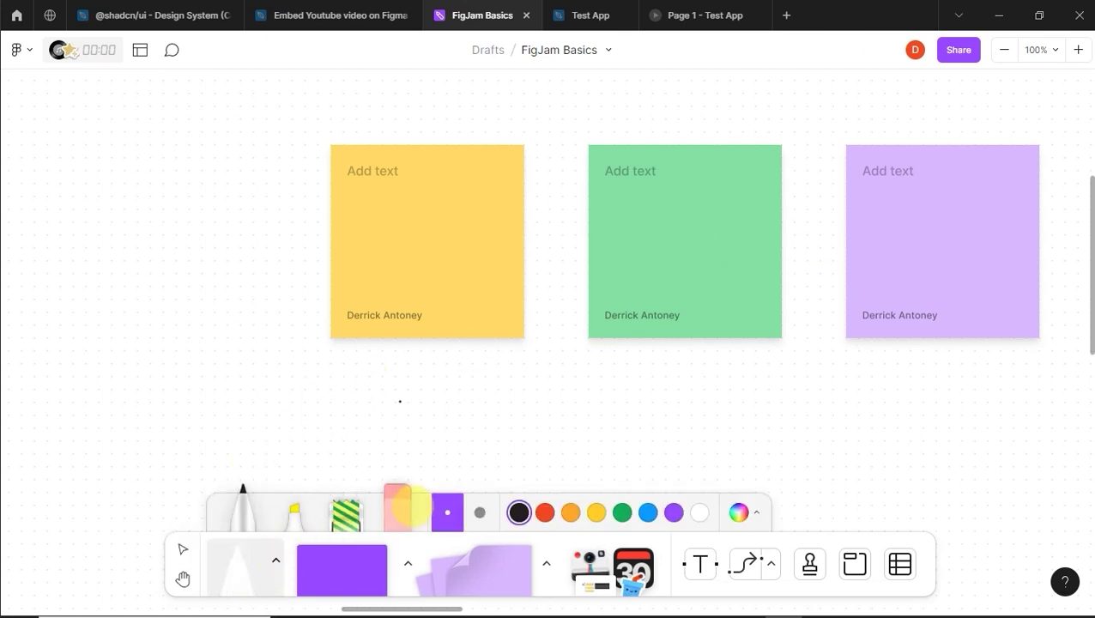
pyautogui.click(347, 512)
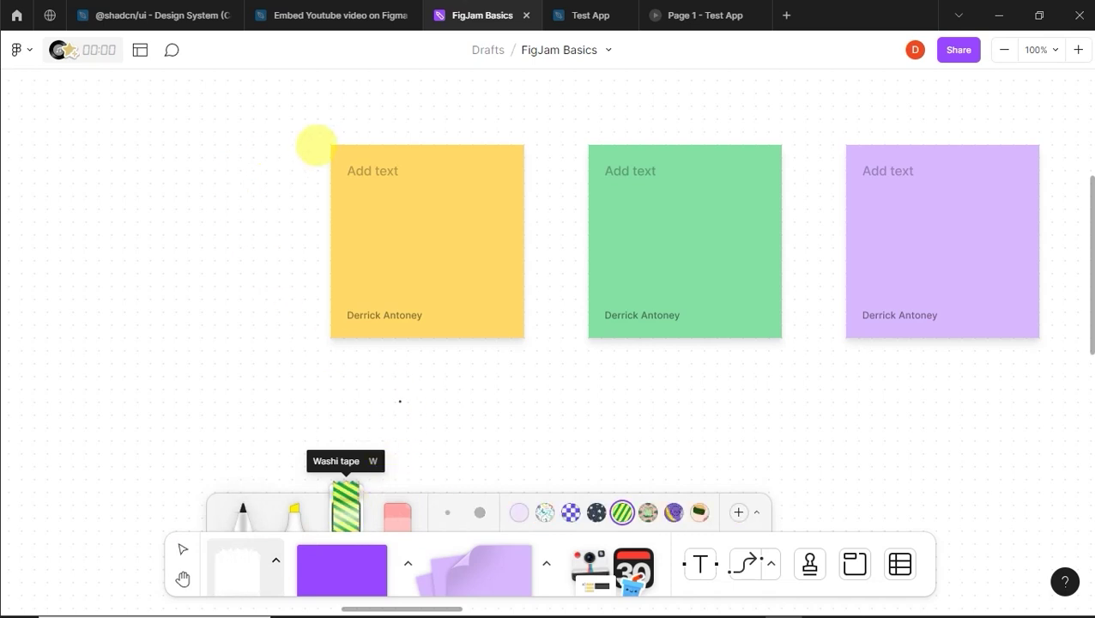
pyautogui.moveTo(311, 102); pyautogui.dragTo(381, 91)
pyautogui.moveTo(450, 88); pyautogui.dragTo(1069, 98)
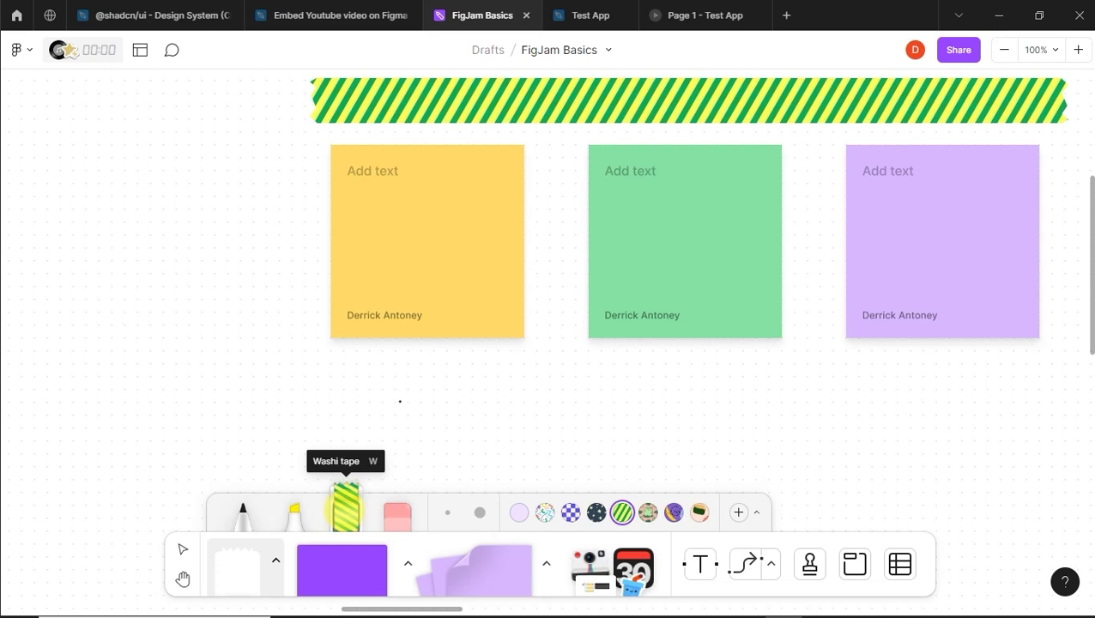
# Step: Lay a second washi tape strip below the notes and undo the stray piece
pyautogui.moveTo(286, 376)
pyautogui.mouseDown()
pyautogui.moveTo(796, 362)
pyautogui.moveTo(1070, 394)
pyautogui.moveTo(1071, 358)
pyautogui.moveTo(1074, 376)
pyautogui.mouseUp()
pyautogui.click(489, 451)
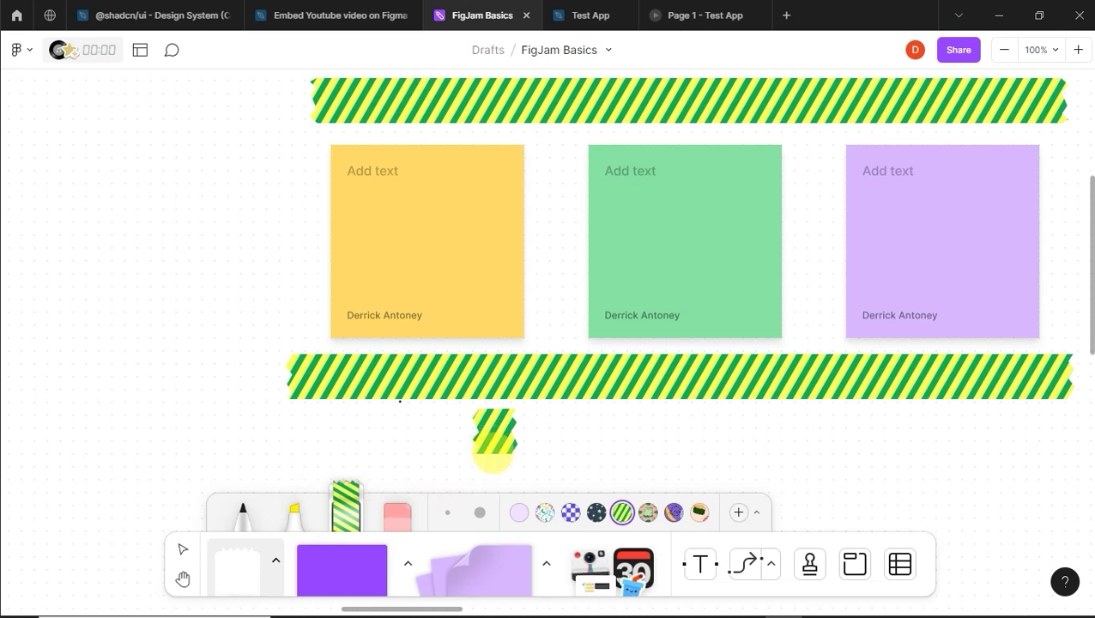
pyautogui.hotkey('ctrl', 'z')
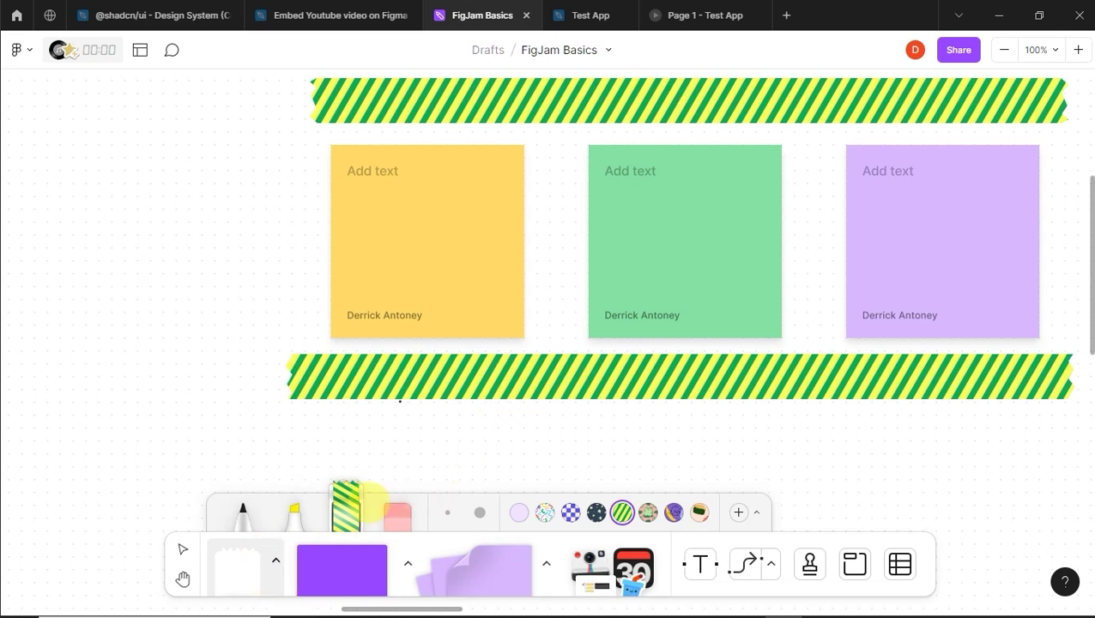
pyautogui.press('v')
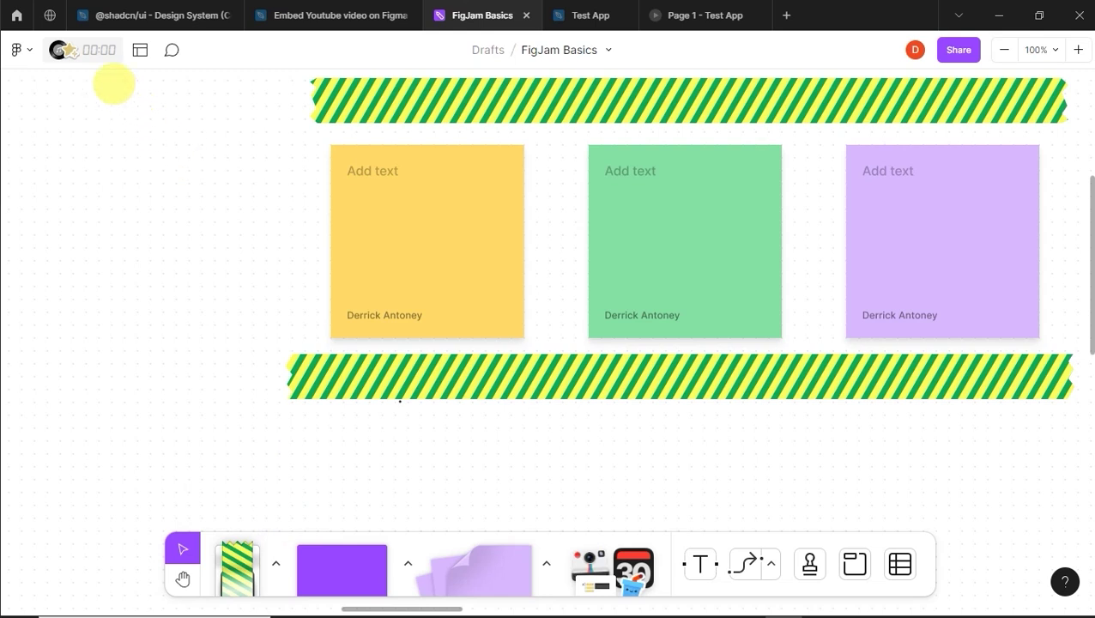
# Step: Start the Acoustic ambient background music from the timer and music panel
pyautogui.click(77, 51)
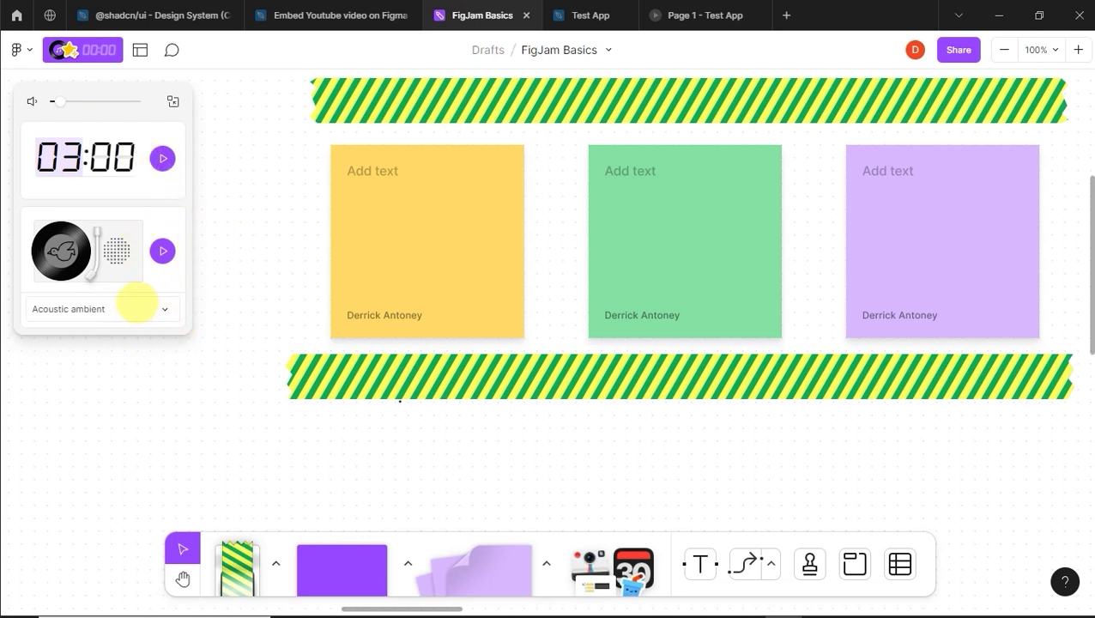
pyautogui.click(164, 309)
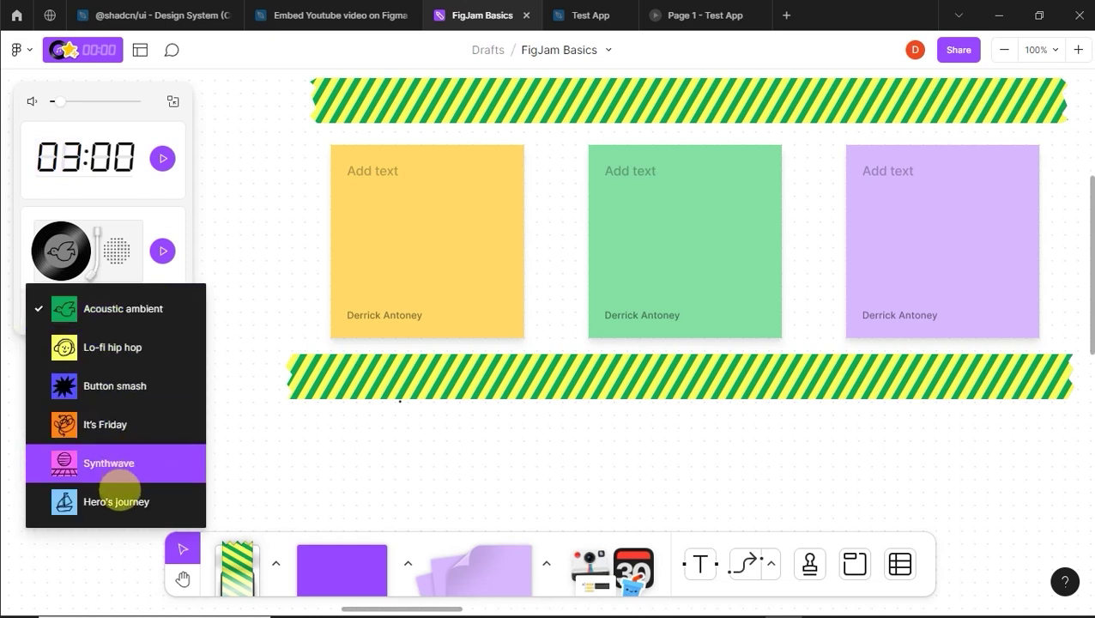
pyautogui.click(128, 307)
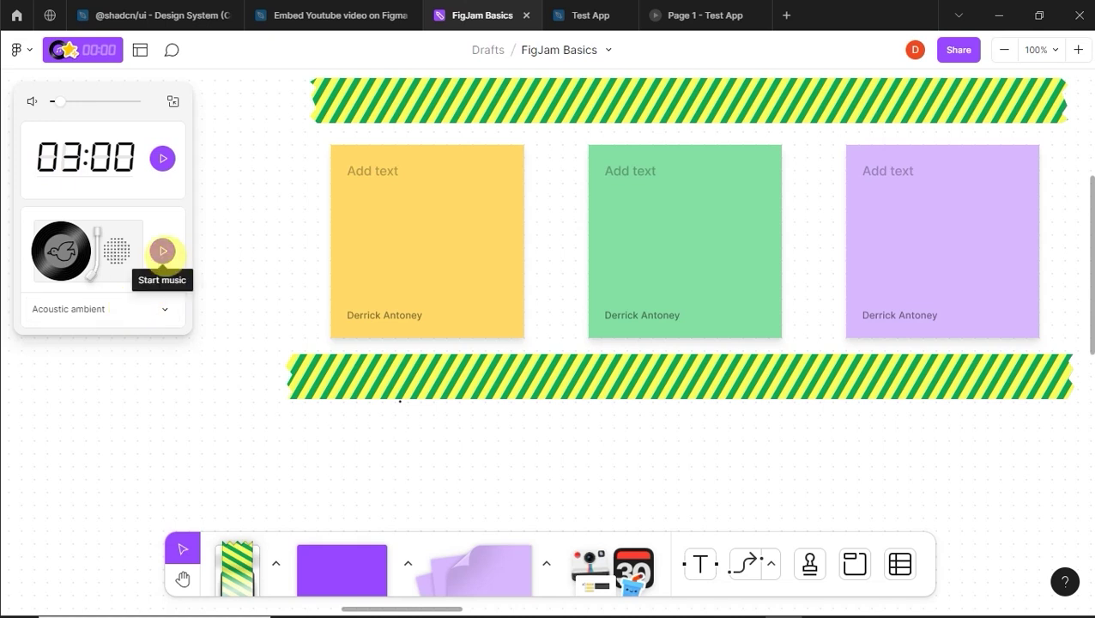
pyautogui.click(162, 251)
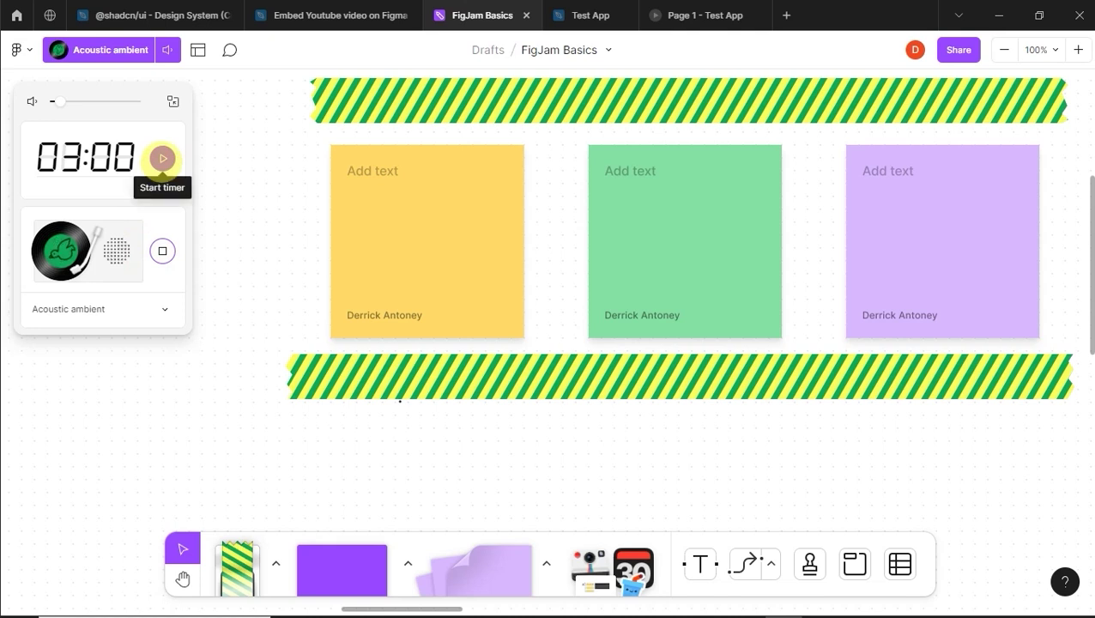
# Step: Start the 3-minute timer, adjust the music volume, then stop and reset it to 03:00
pyautogui.click(162, 158)
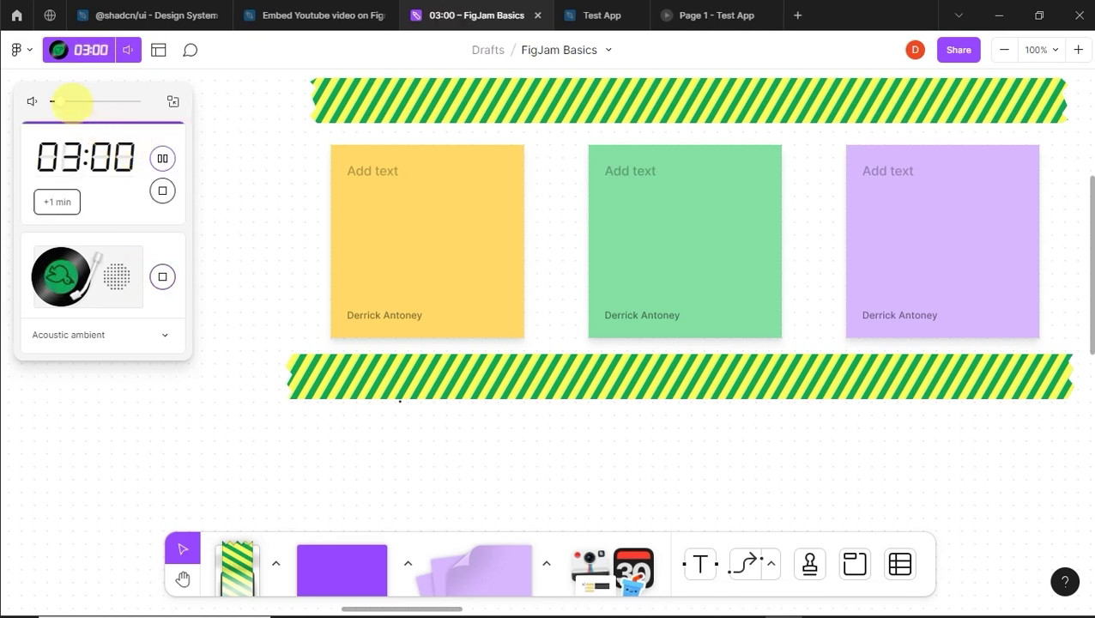
pyautogui.moveTo(68, 99); pyautogui.dragTo(72, 104)
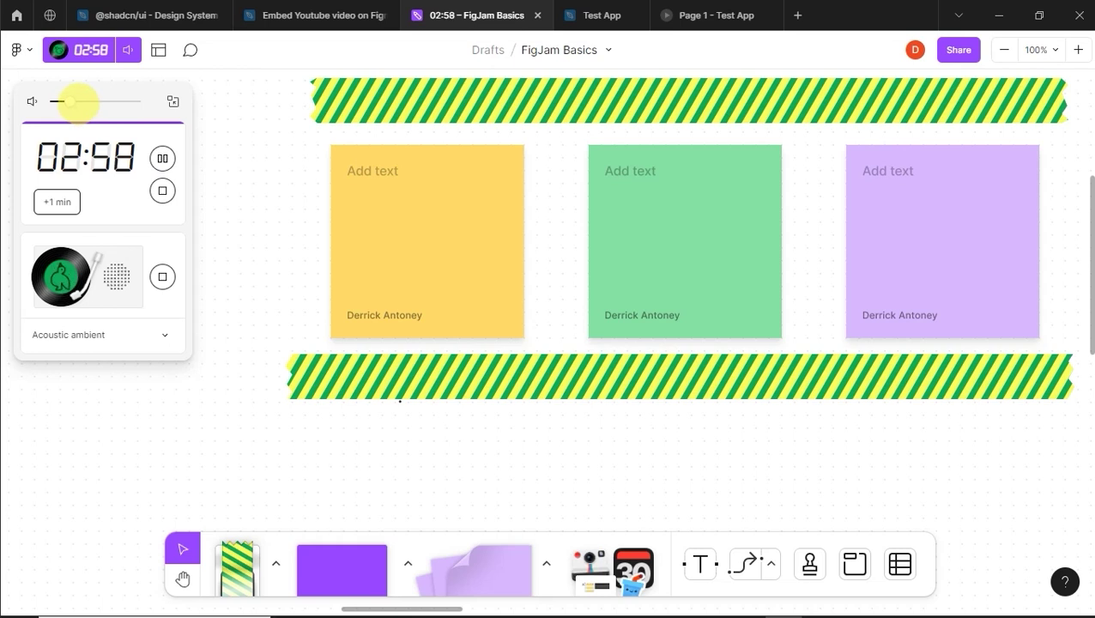
pyautogui.moveTo(62, 101); pyautogui.dragTo(56, 101)
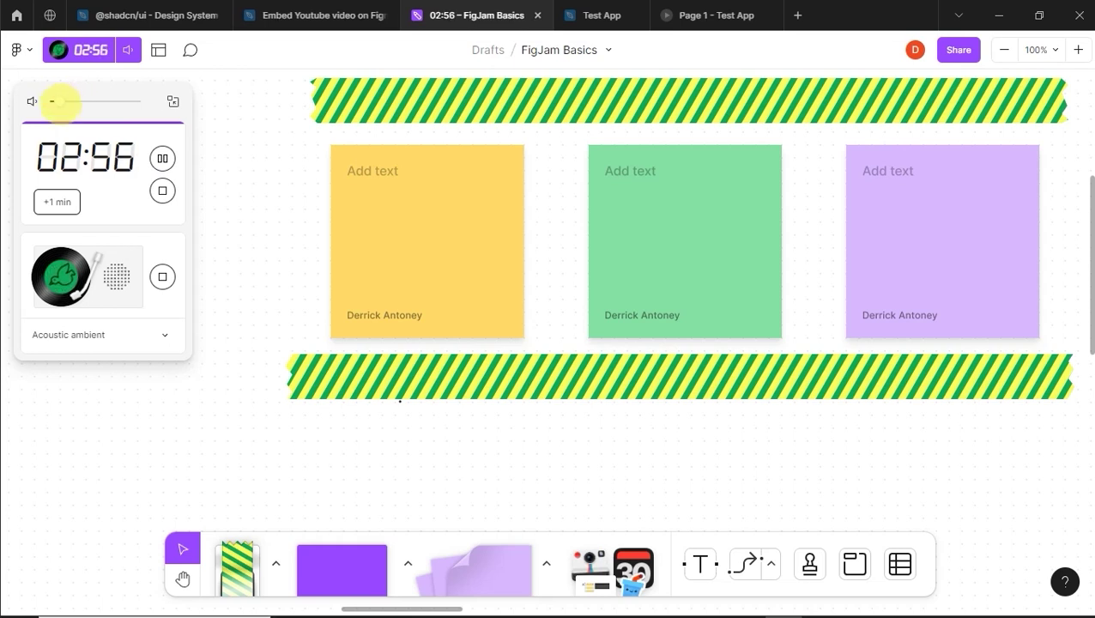
pyautogui.click(162, 191)
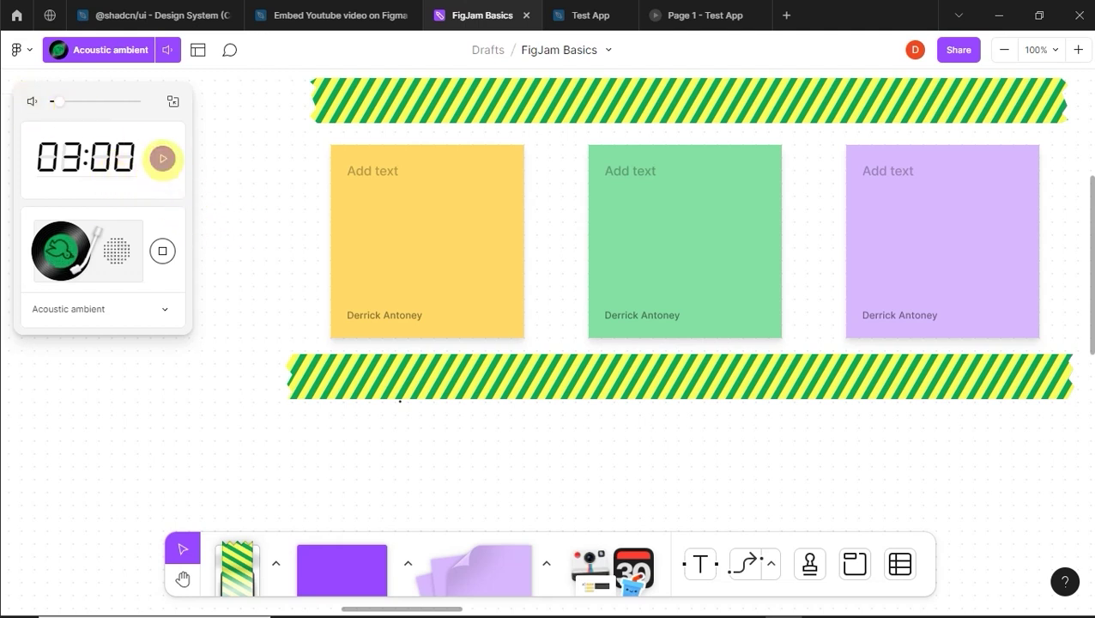
# Step: Restart the timer and turn up the music volume
pyautogui.click(162, 158)
pyautogui.click(77, 101)
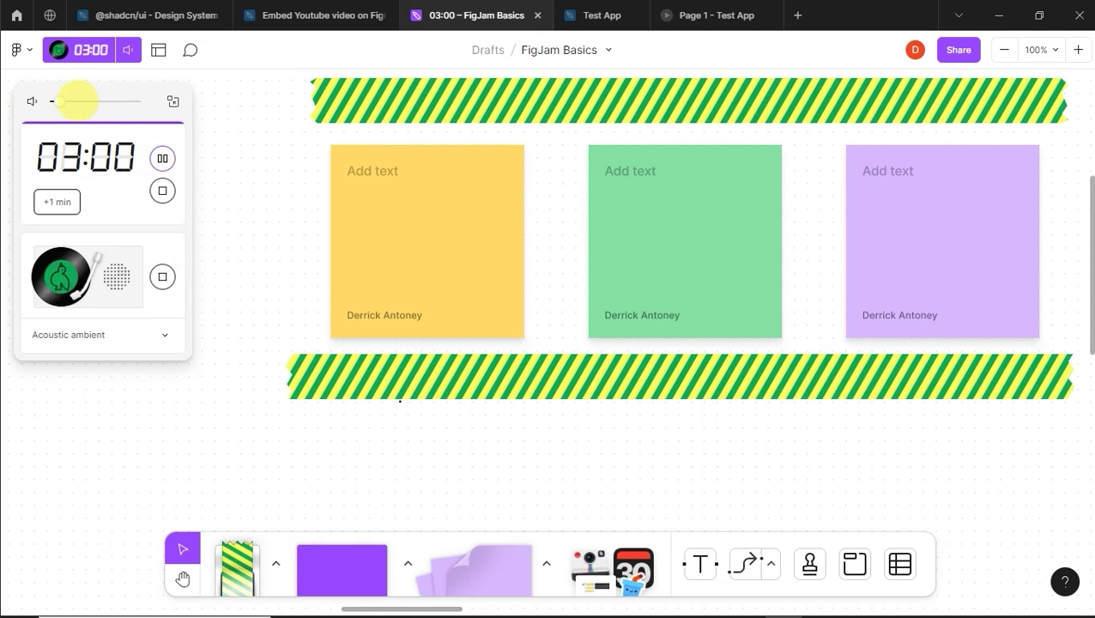
pyautogui.click(97, 101)
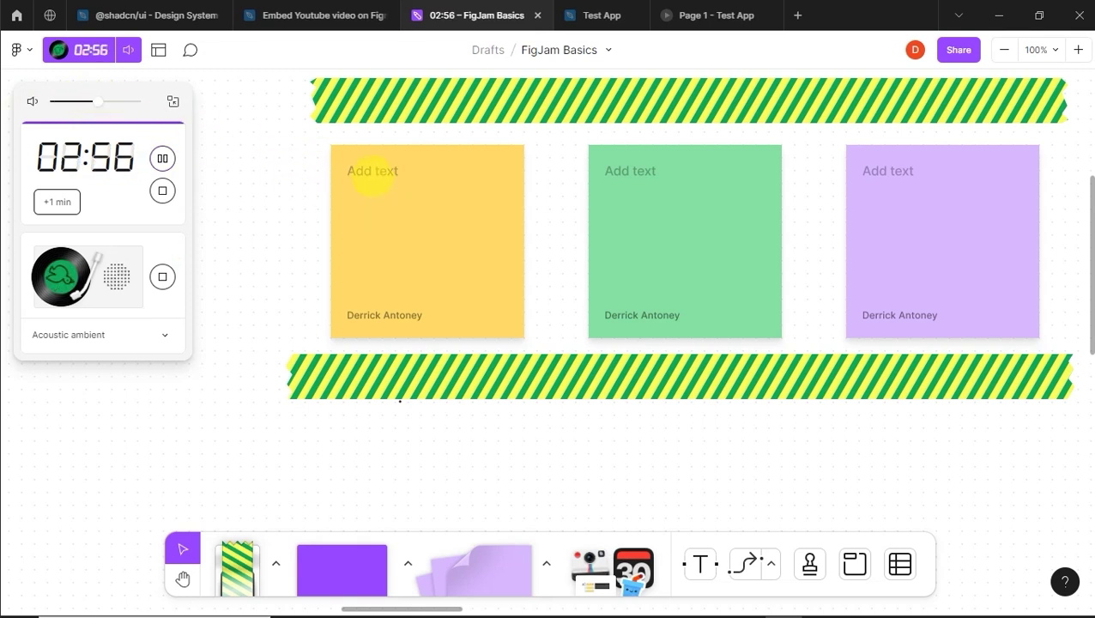
# Step: Write 'Quick ideas can lead' on the yellow sticky note
pyautogui.click(372, 171)
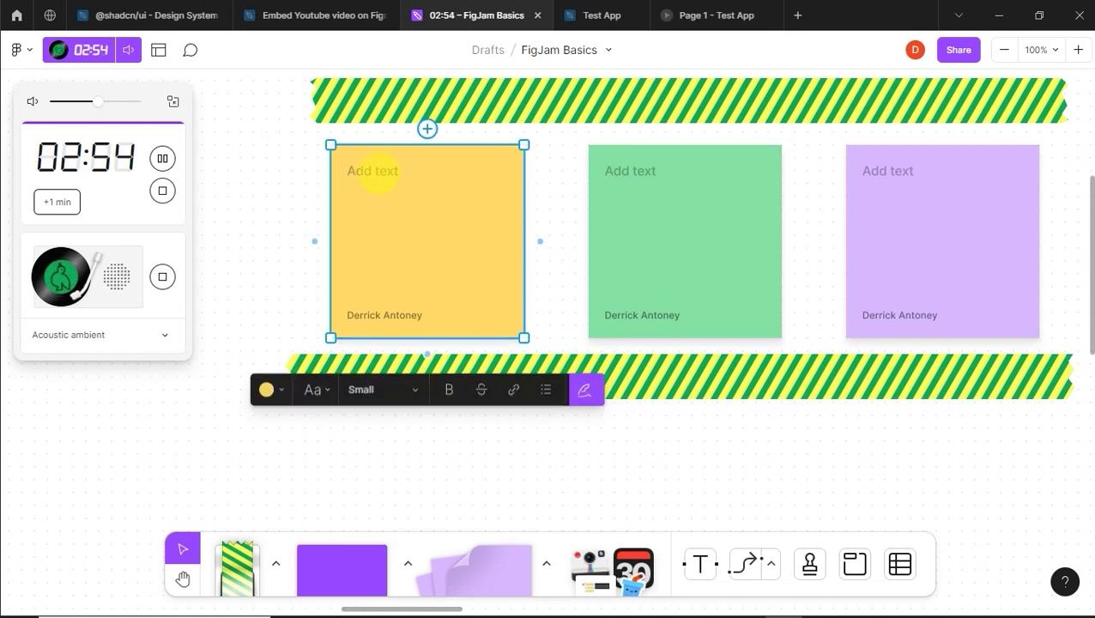
pyautogui.click(370, 173)
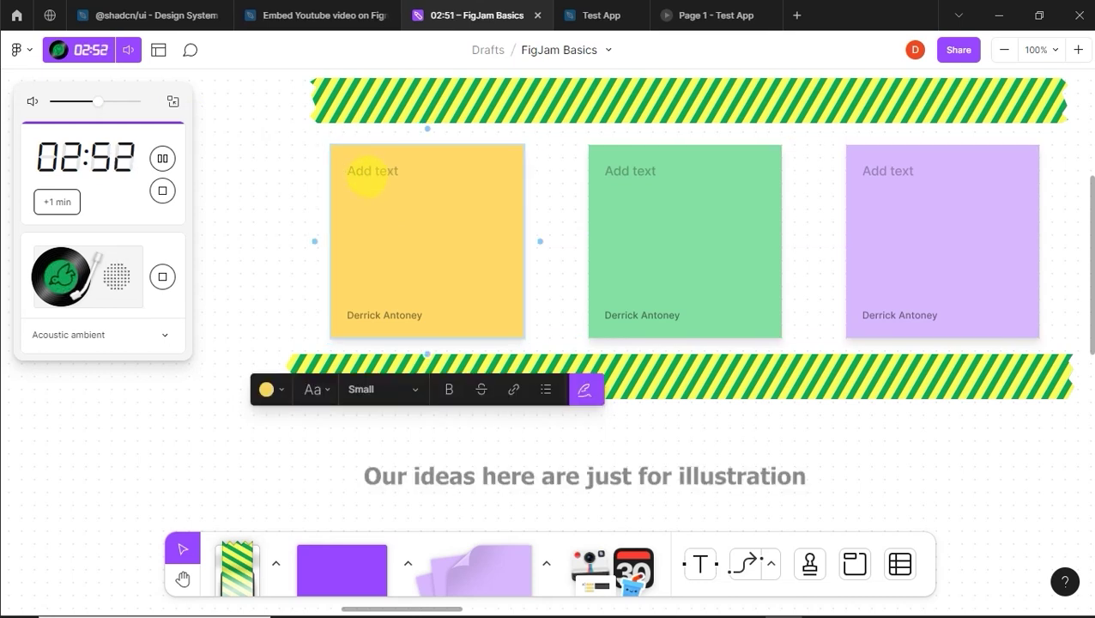
pyautogui.write('Quick')
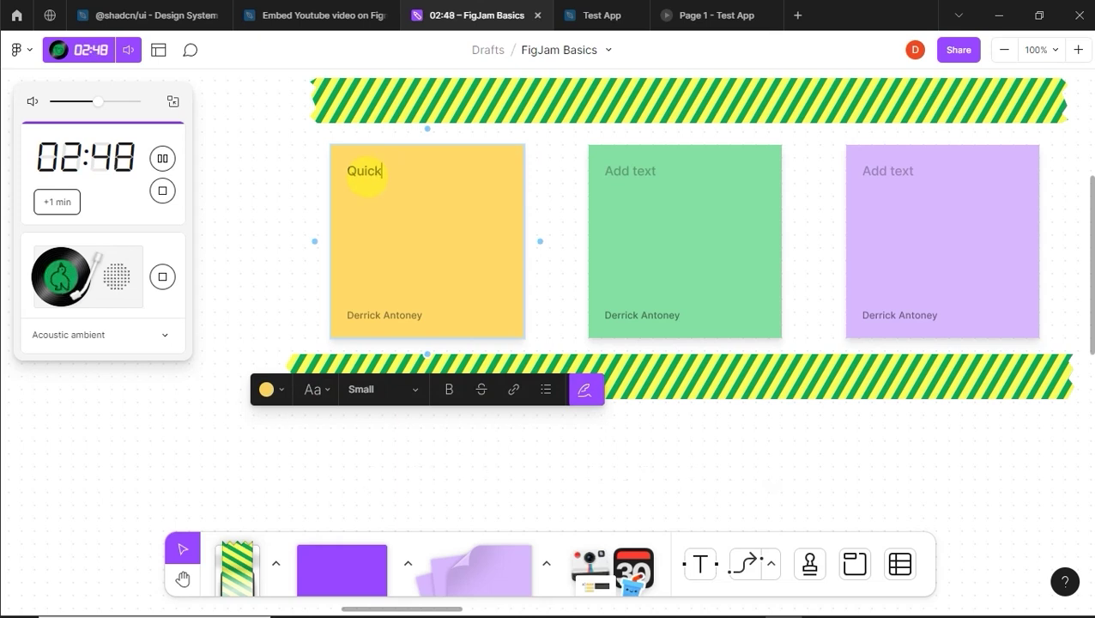
pyautogui.moveTo(98, 101); pyautogui.dragTo(80, 101)
pyautogui.write('ideas ')
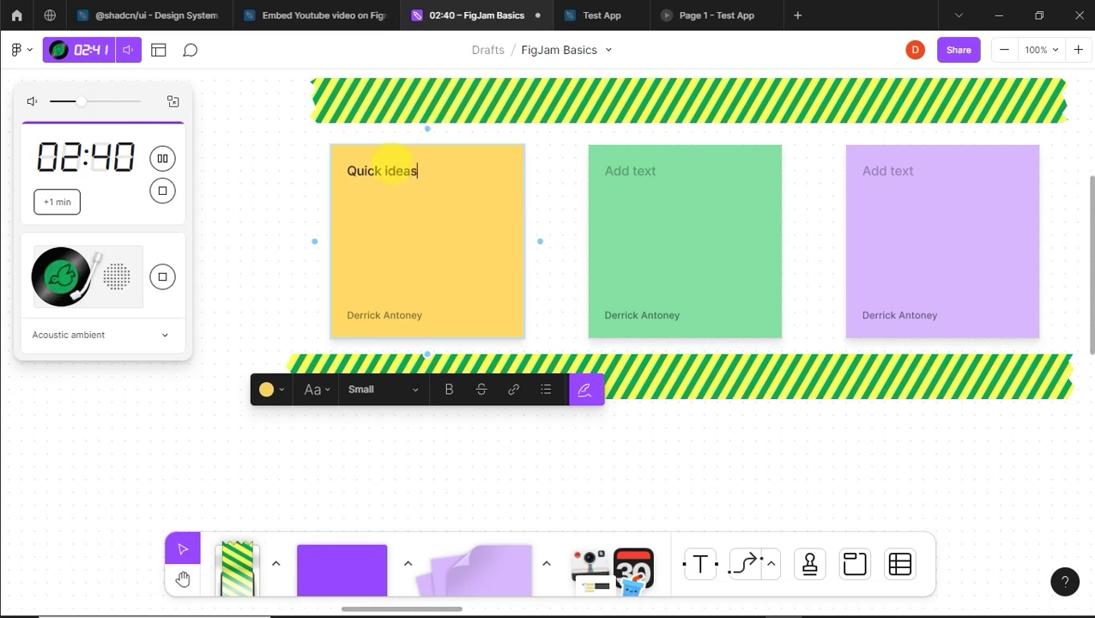
pyautogui.write('can lead')
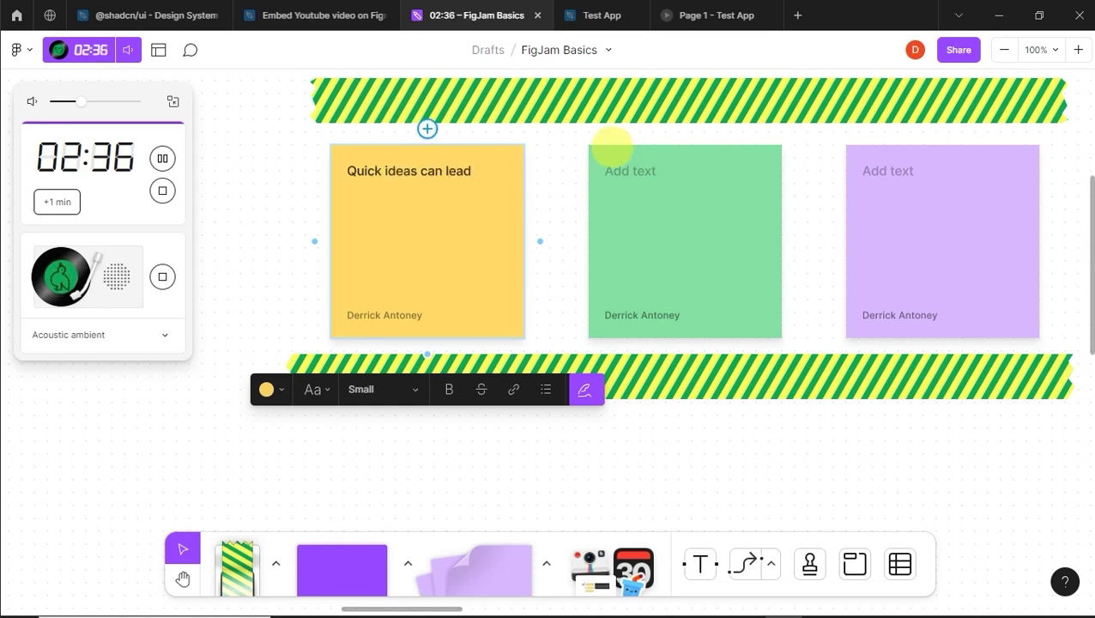
# Step: Write 'to other ideas' on green and two-line 'and other ideas / also many more ideas' on purple, then pause the timer
pyautogui.click(618, 165)
pyautogui.write('to other ideas')
pyautogui.click(868, 170)
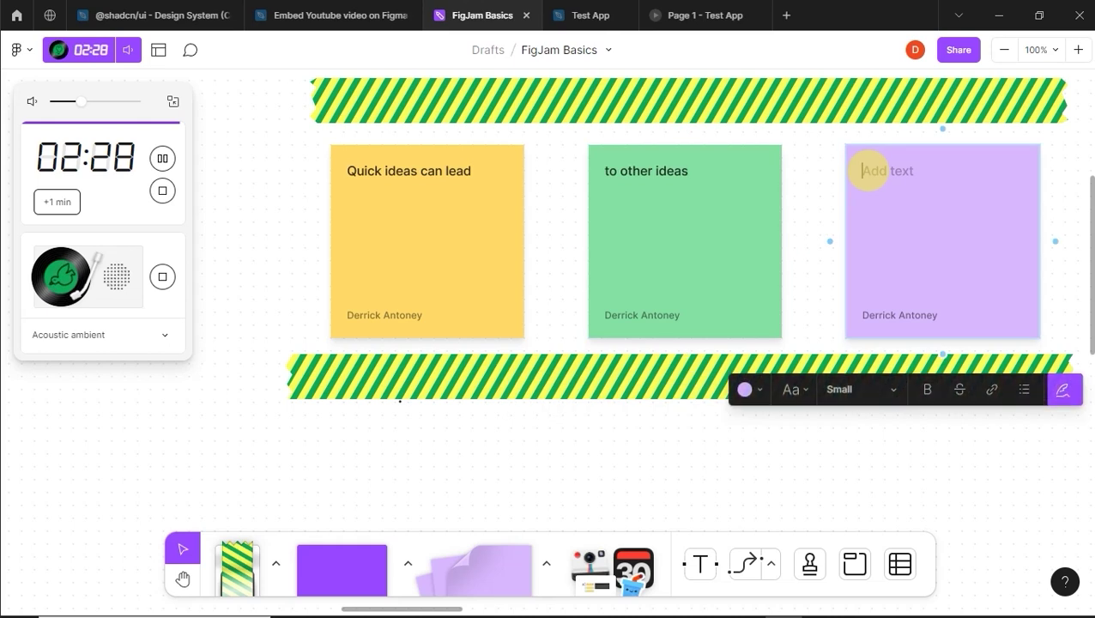
pyautogui.write('and ')
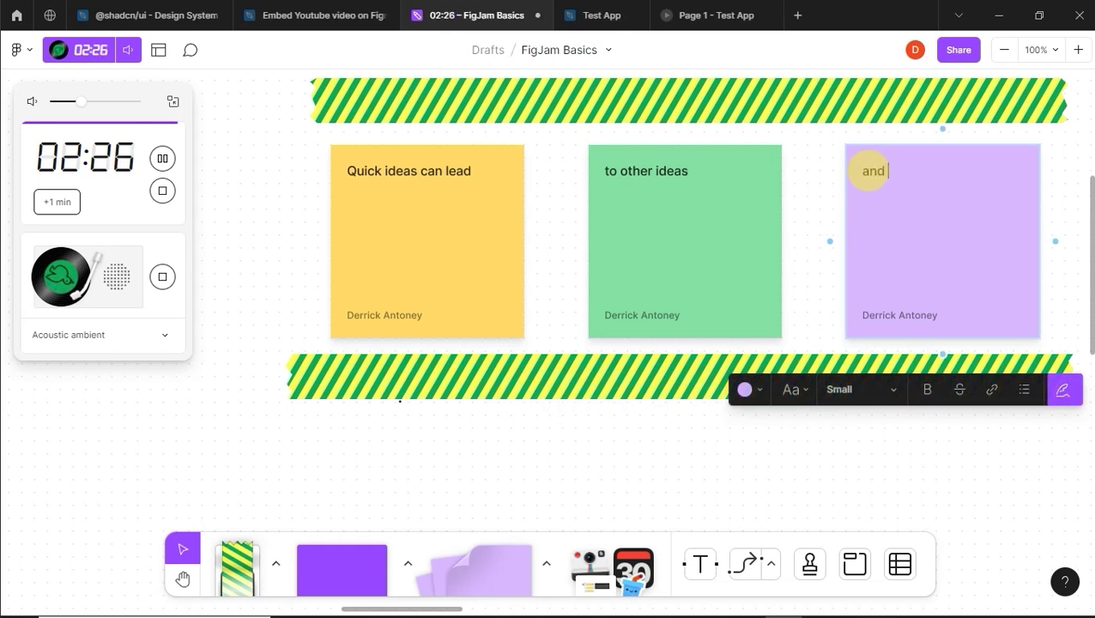
pyautogui.write('other ')
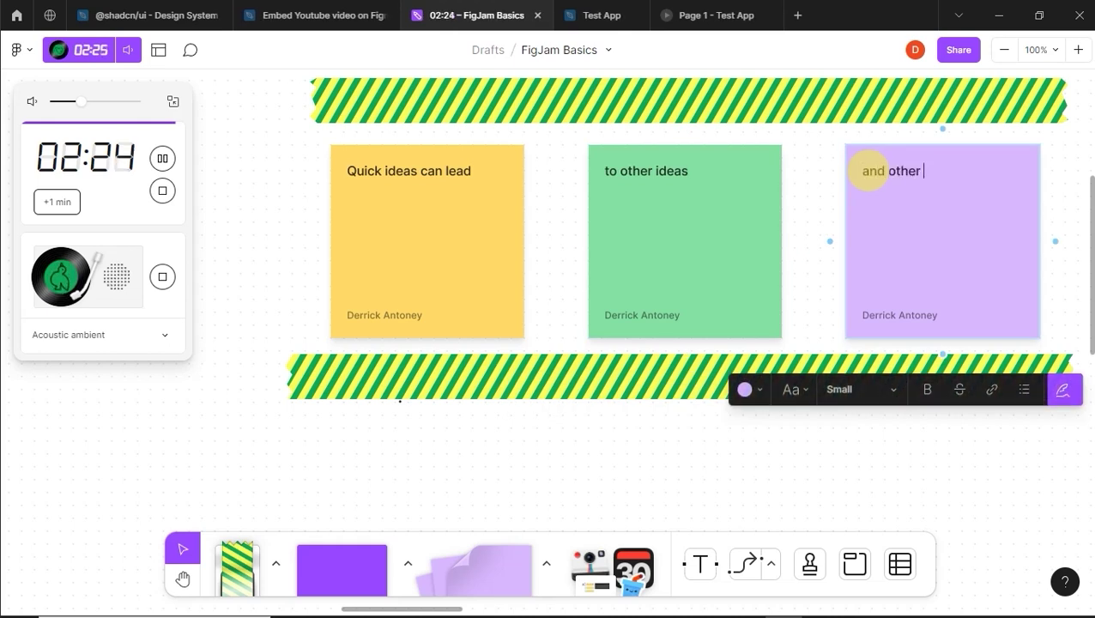
pyautogui.write('ideas')
pyautogui.press('Return')
pyautogui.write('also man')
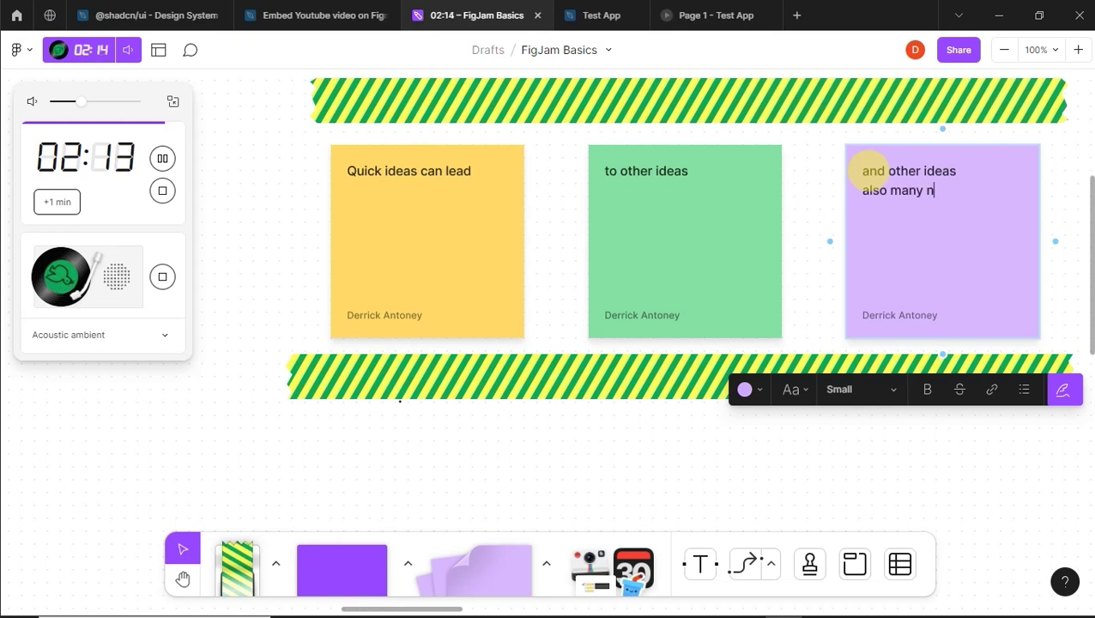
pyautogui.write('y more ideas')
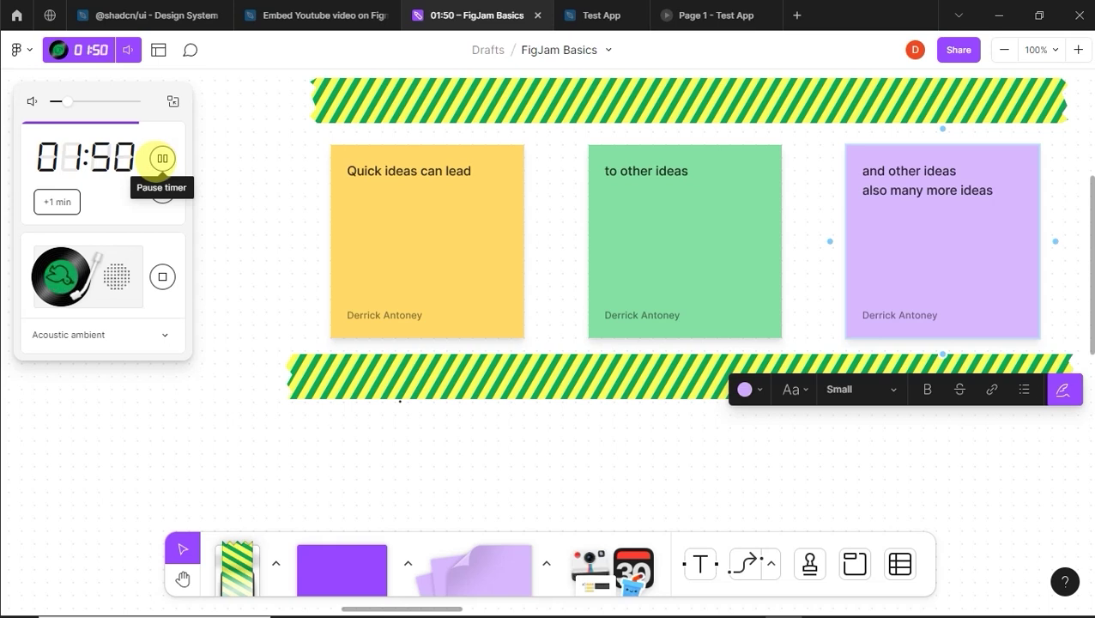
pyautogui.click(162, 158)
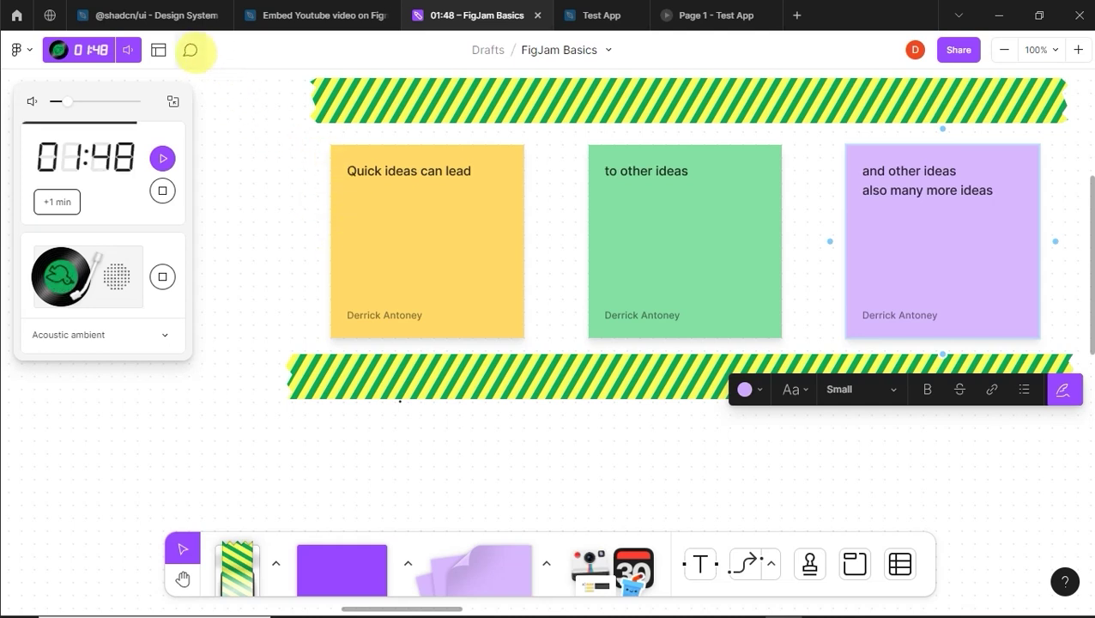
# Step: Write the comment 'That's a great idea' with a 🤩 emoji on the green sticky note
pyautogui.press('c')
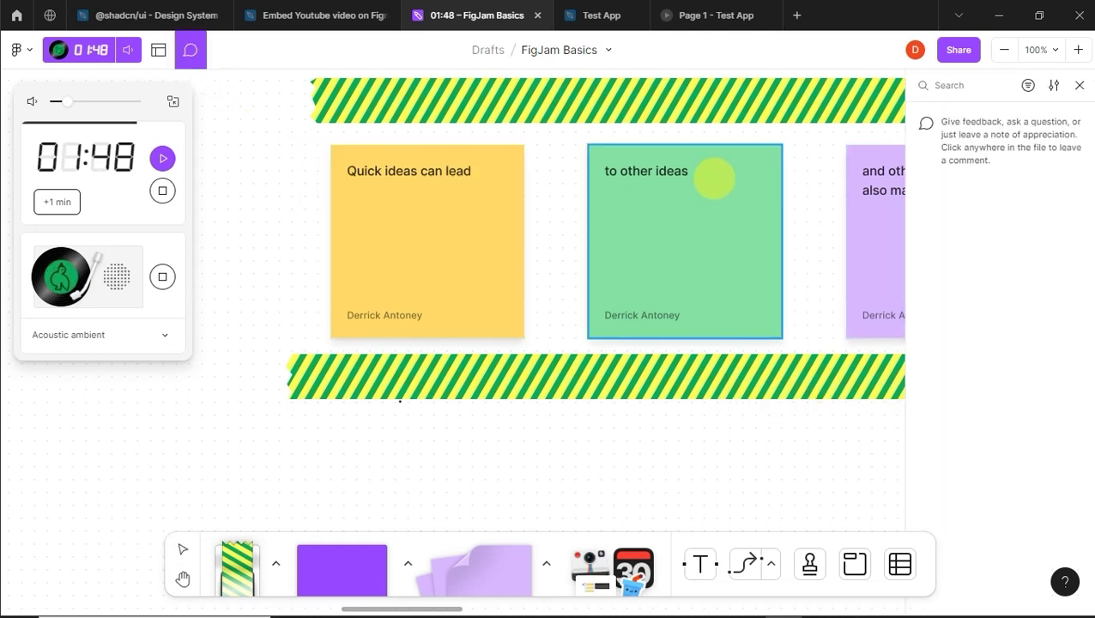
pyautogui.click(716, 174)
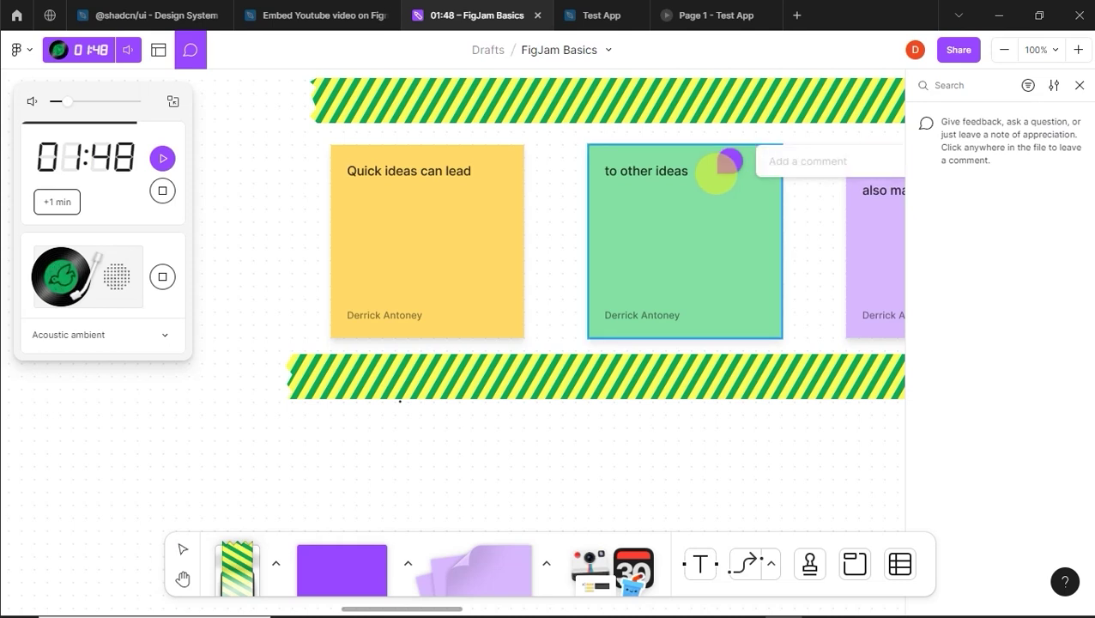
pyautogui.write('Th')
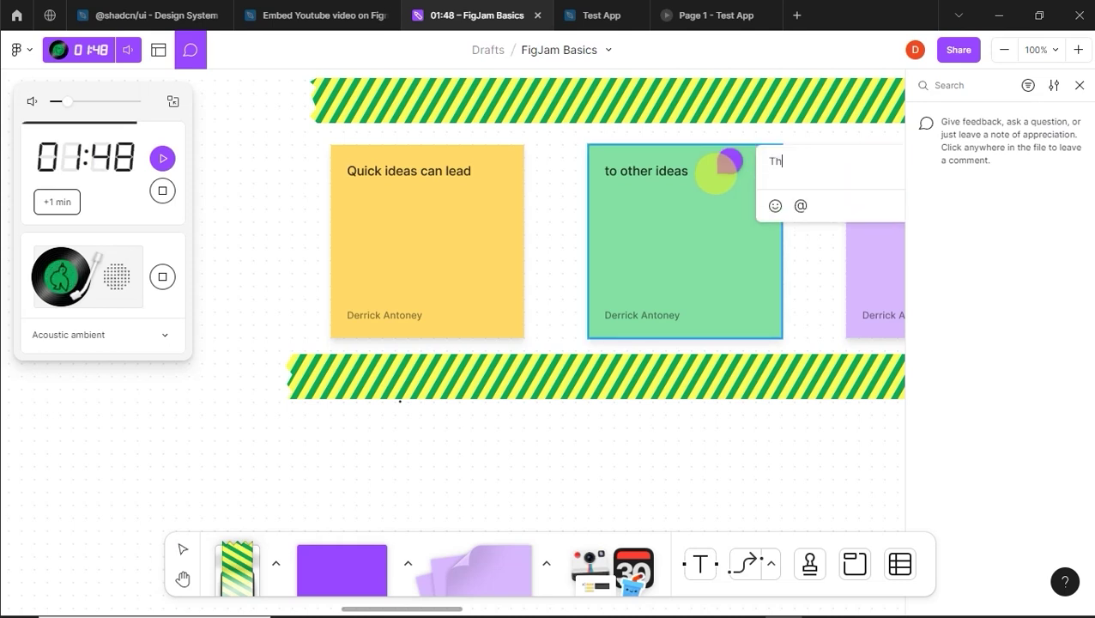
pyautogui.write("at's a grea")
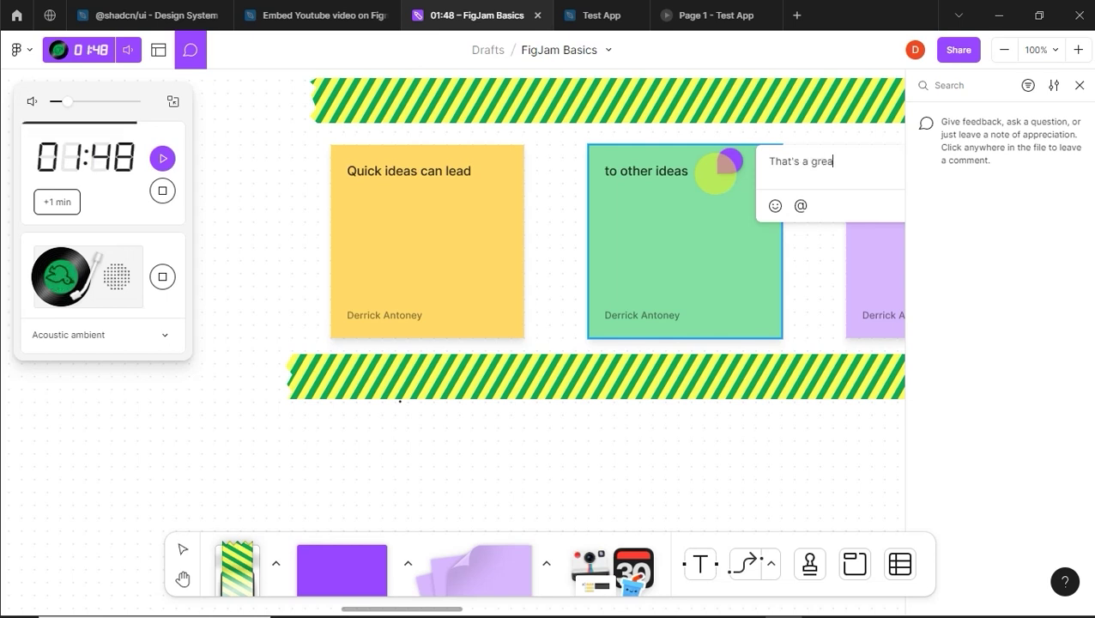
pyautogui.write('t ides')
pyautogui.press('BackSpace')
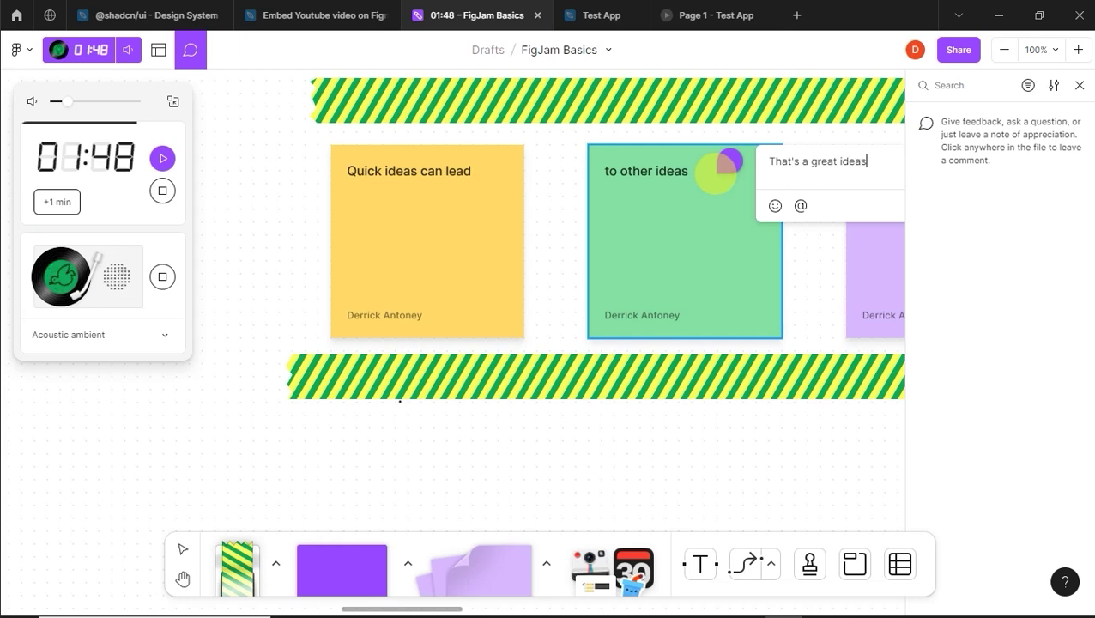
pyautogui.press('BackSpace')
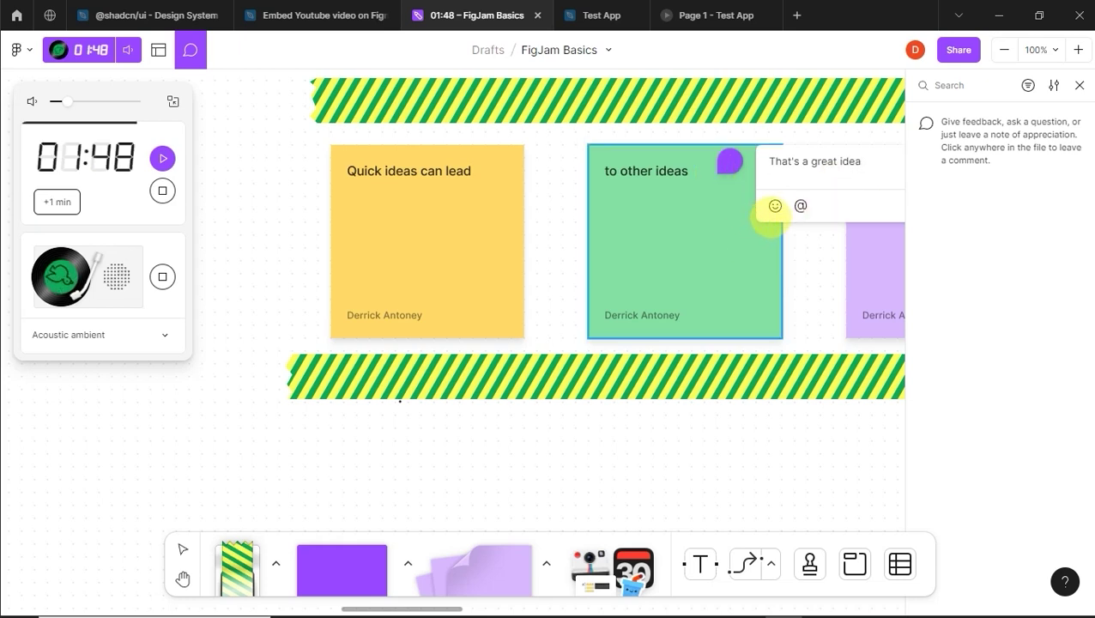
pyautogui.click(775, 206)
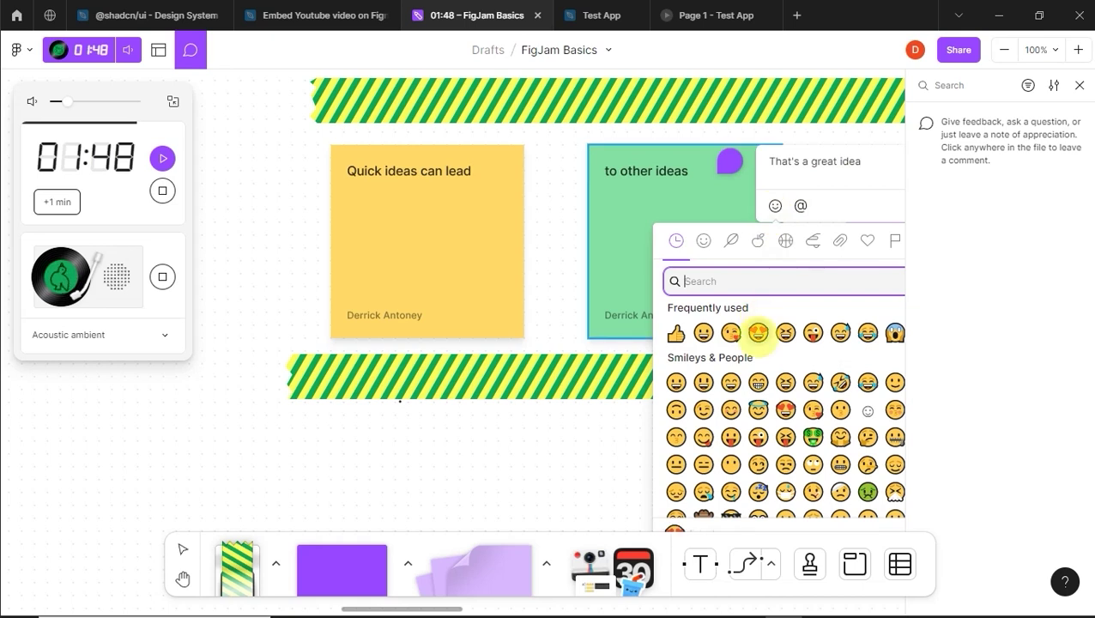
pyautogui.click(758, 332)
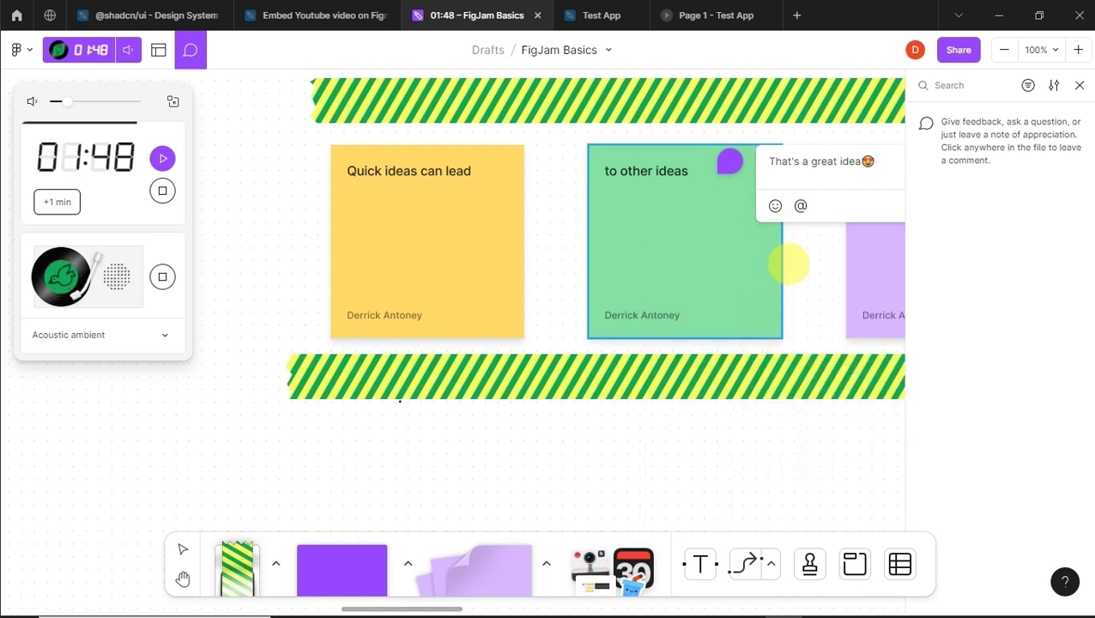
# Step: Post the green-note comment and begin a new comment on the yellow note
pyautogui.hotkey('ctrl', 'a')
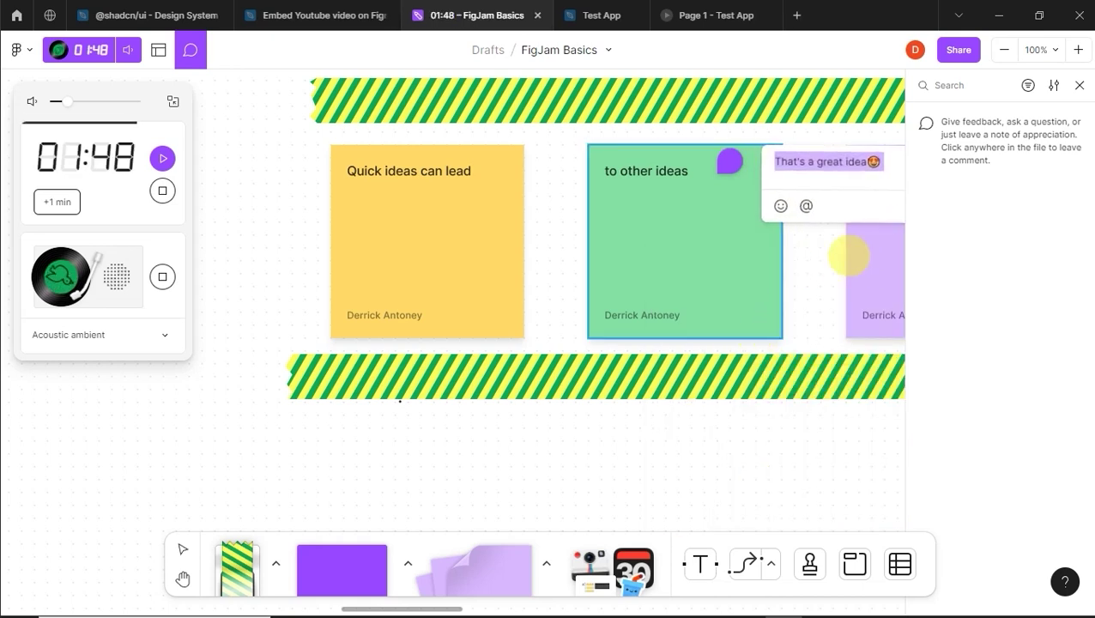
pyautogui.click(1080, 85)
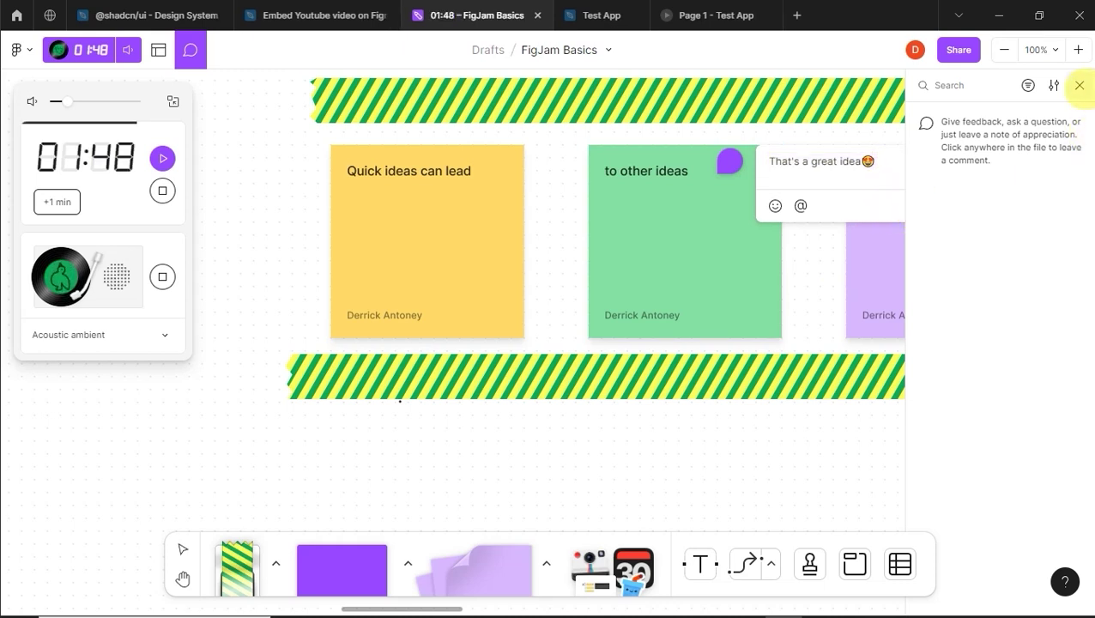
pyautogui.click(1079, 85)
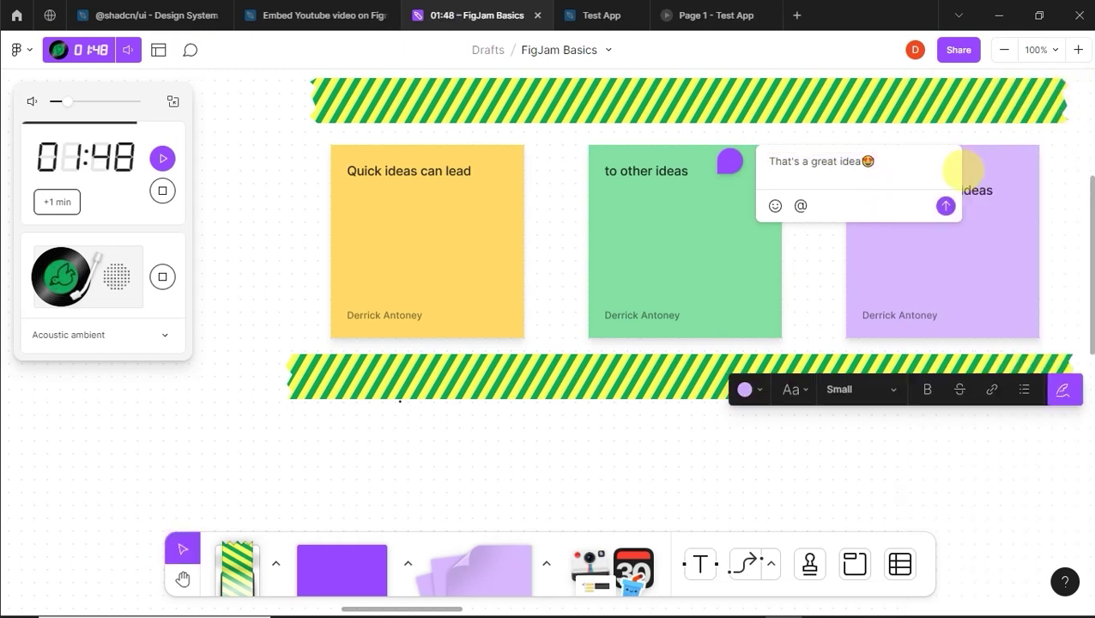
pyautogui.click(945, 206)
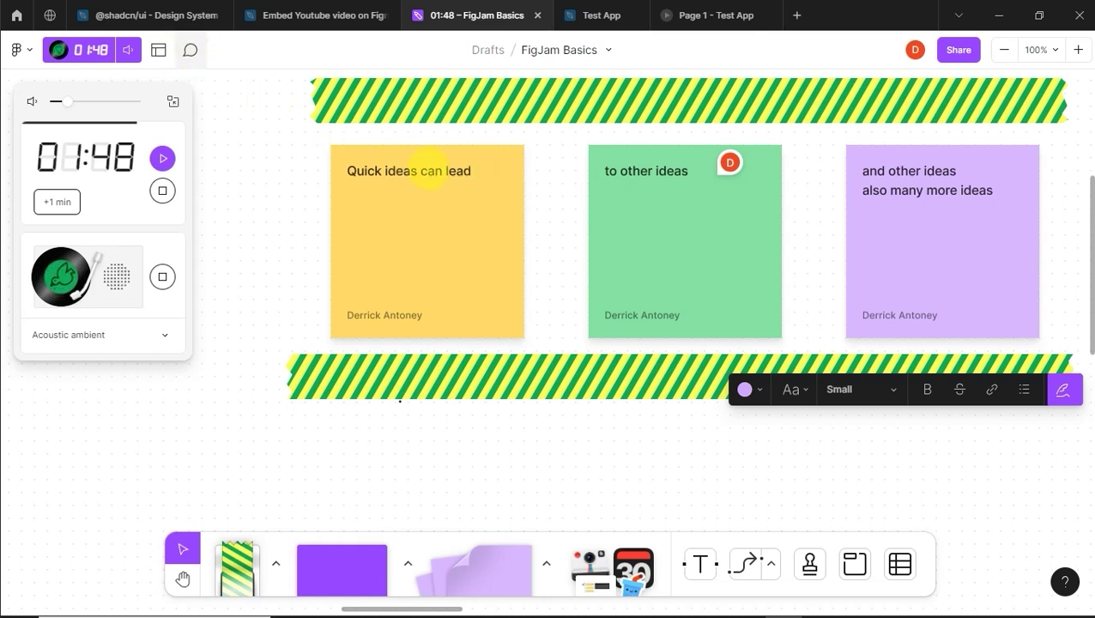
pyautogui.press('c')
pyautogui.click(470, 177)
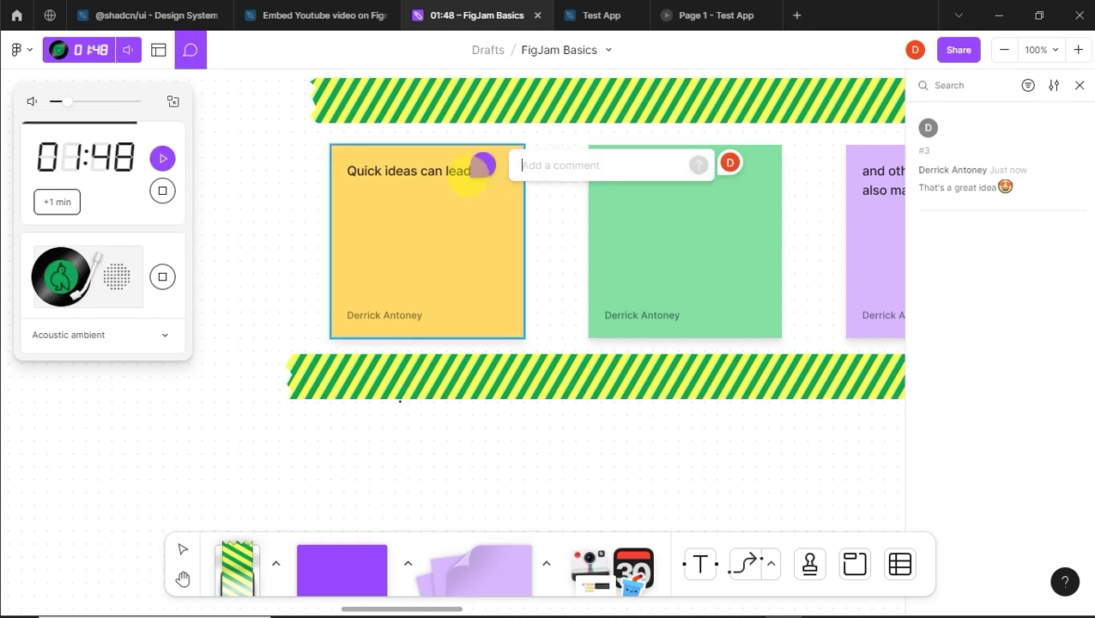
# Step: Type 'That is true, but could you look at it this way' on the yellow note and send it
pyautogui.write('That')
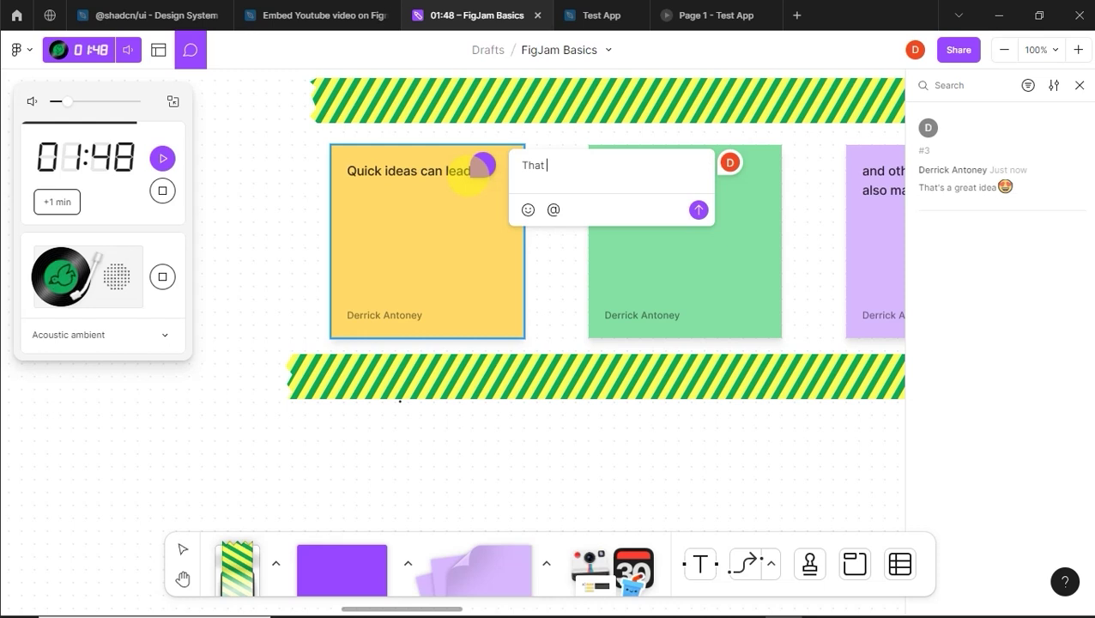
pyautogui.write(' is tr')
pyautogui.write(' bu')
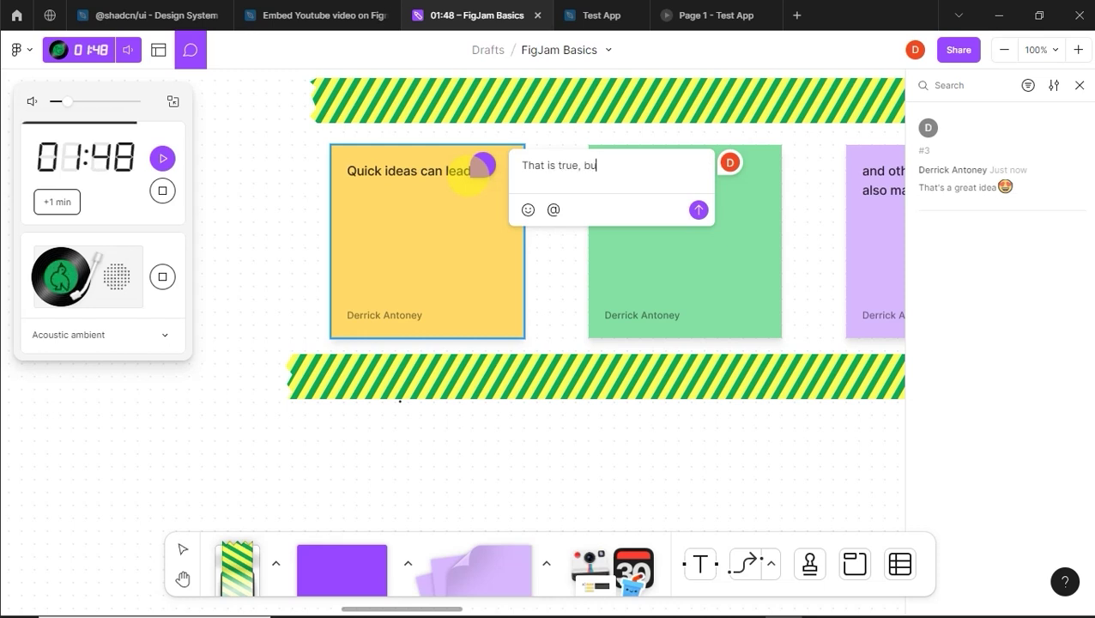
pyautogui.write('t ')
pyautogui.write('v')
pyautogui.write('ould yo')
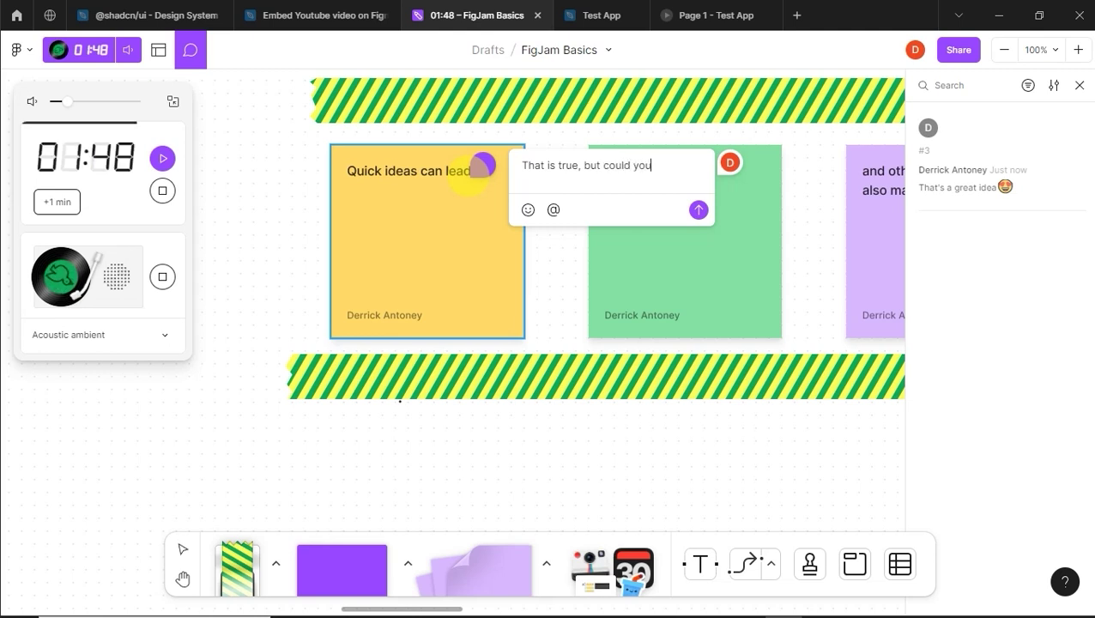
pyautogui.write('u look at ')
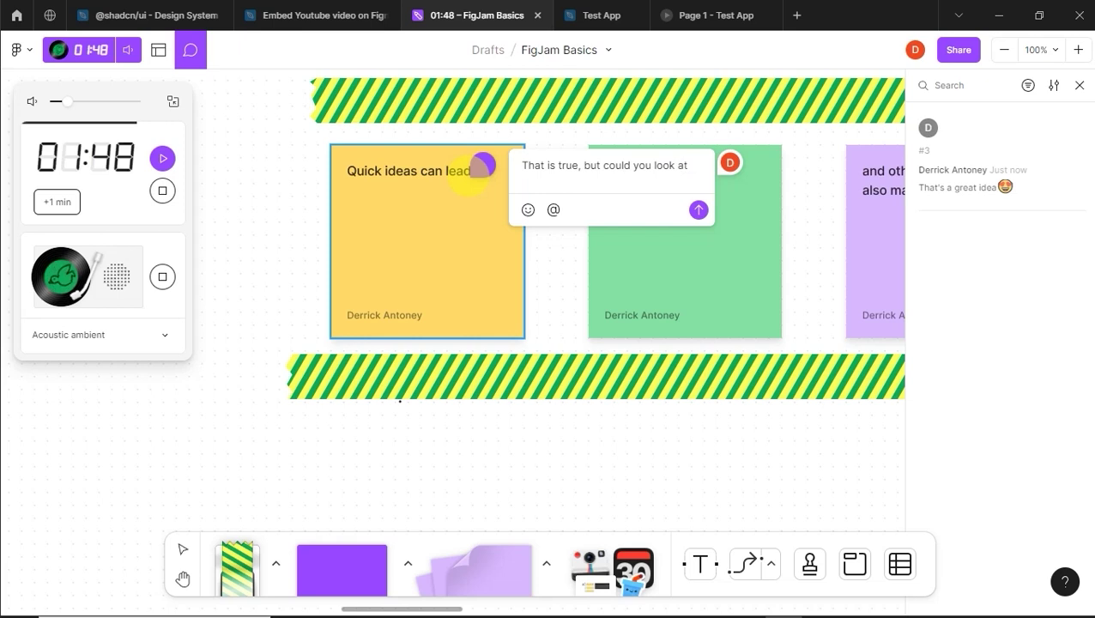
pyautogui.write('it th')
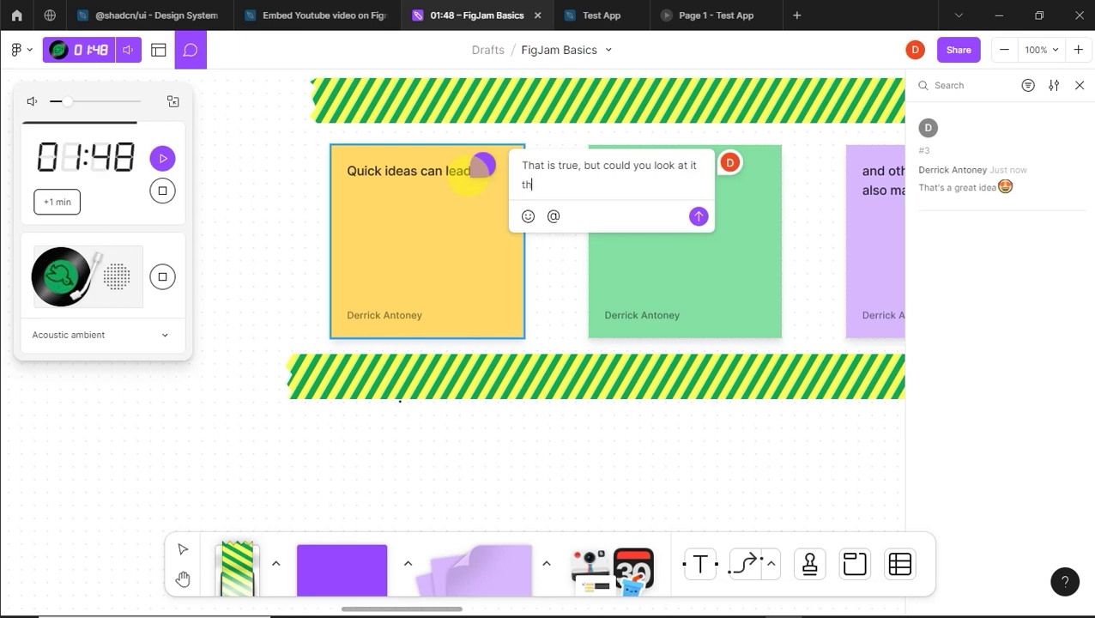
pyautogui.write('is way')
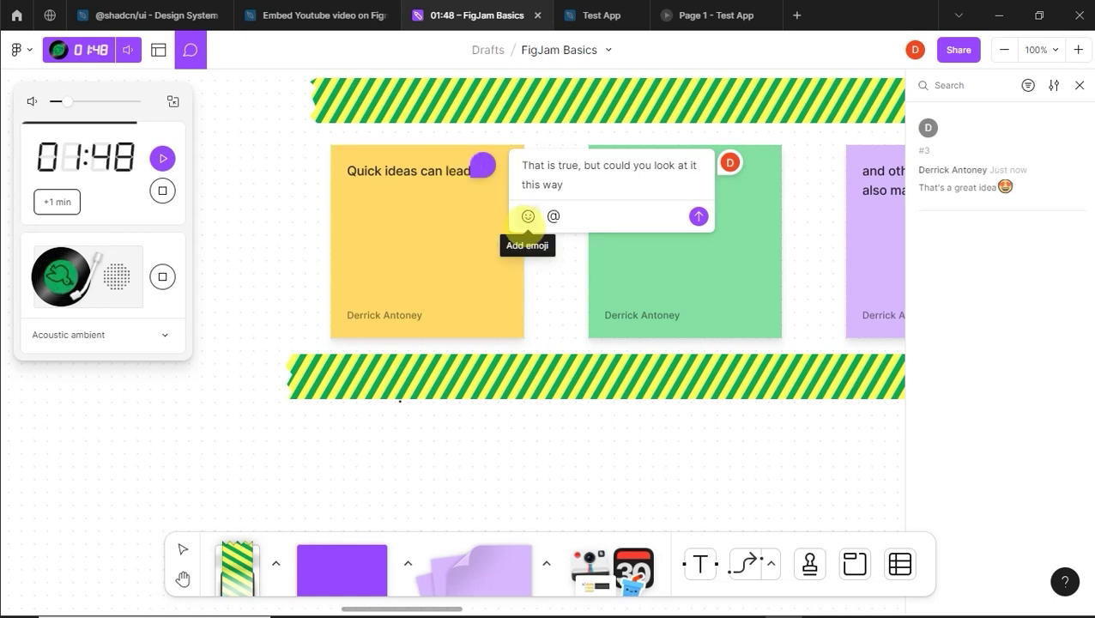
pyautogui.click(528, 216)
pyautogui.scroll(-5, 545, 384)
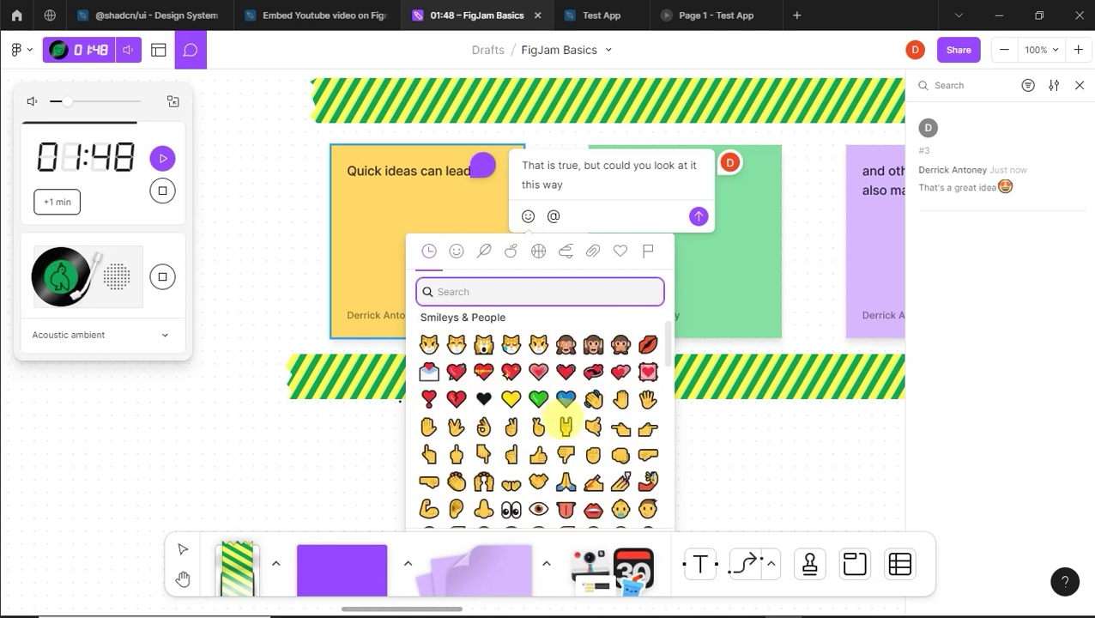
pyautogui.scroll(4, 569, 451)
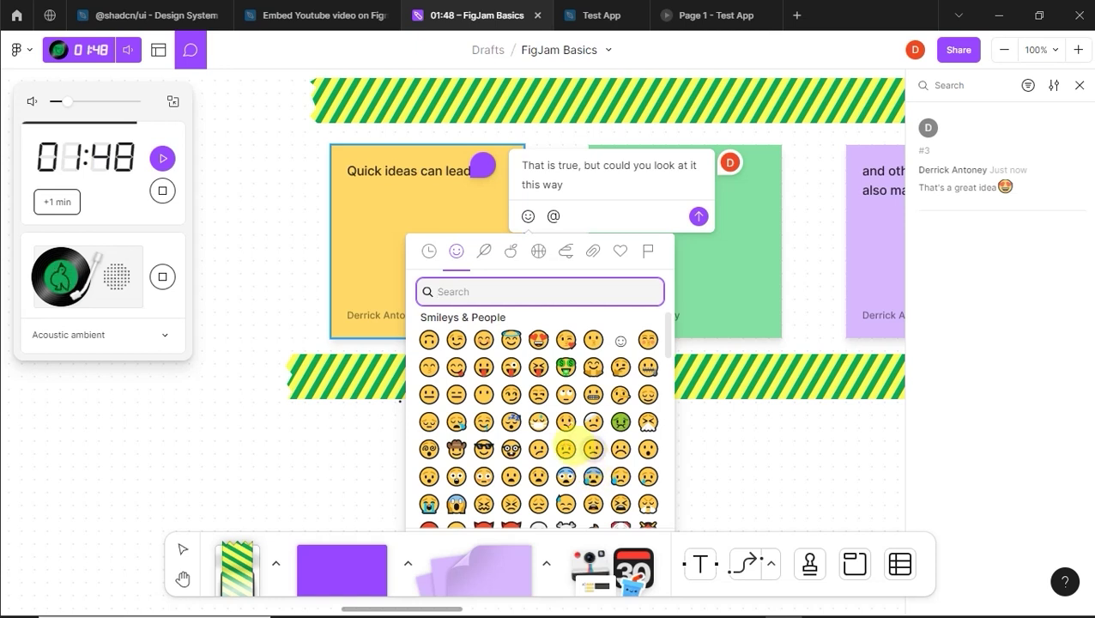
pyautogui.scroll(2, 567, 450)
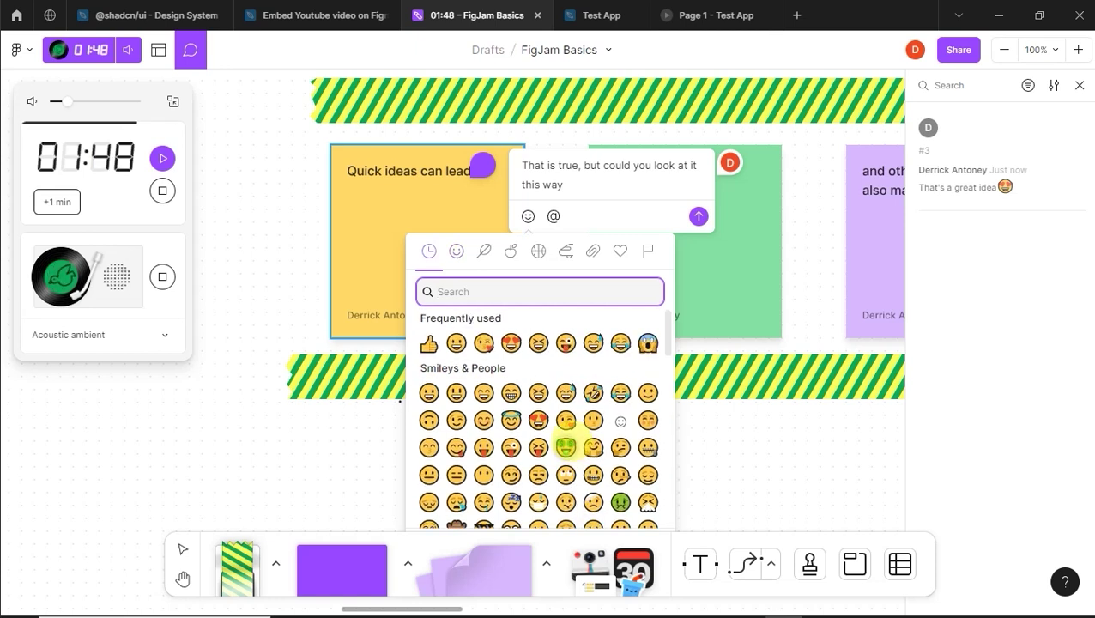
pyautogui.scroll(-2, 569, 446)
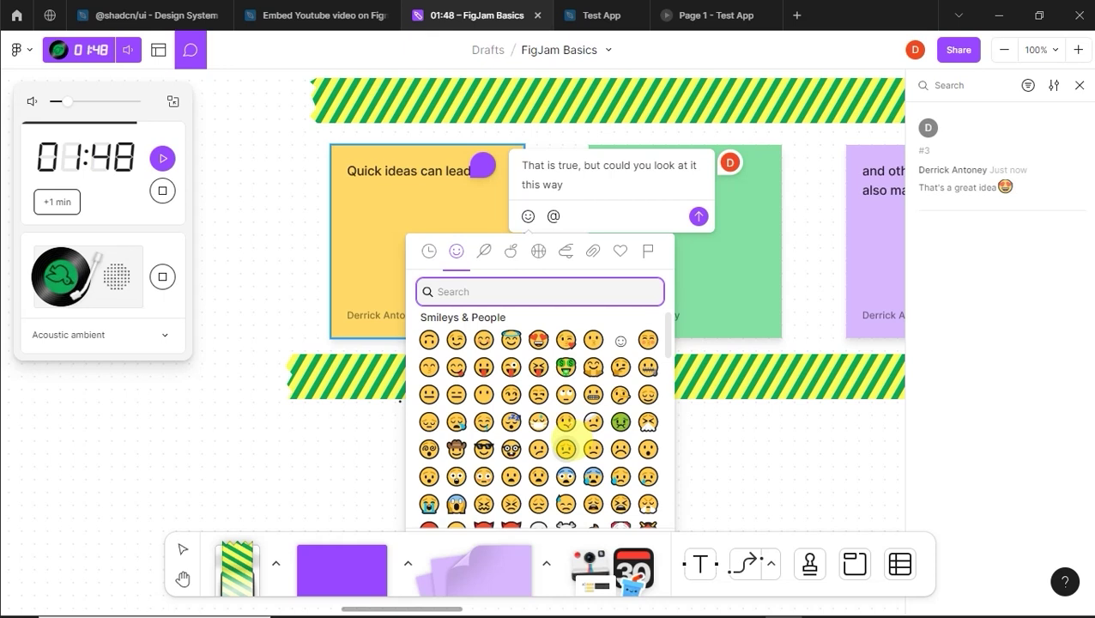
pyautogui.scroll(-6, 566, 448)
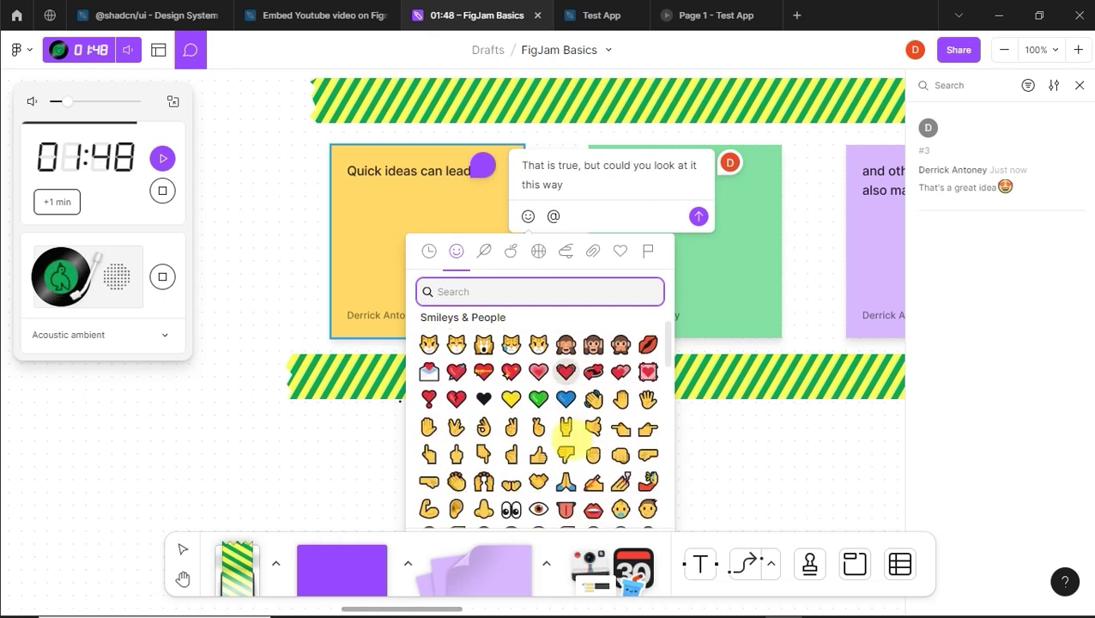
pyautogui.scroll(2, 566, 444)
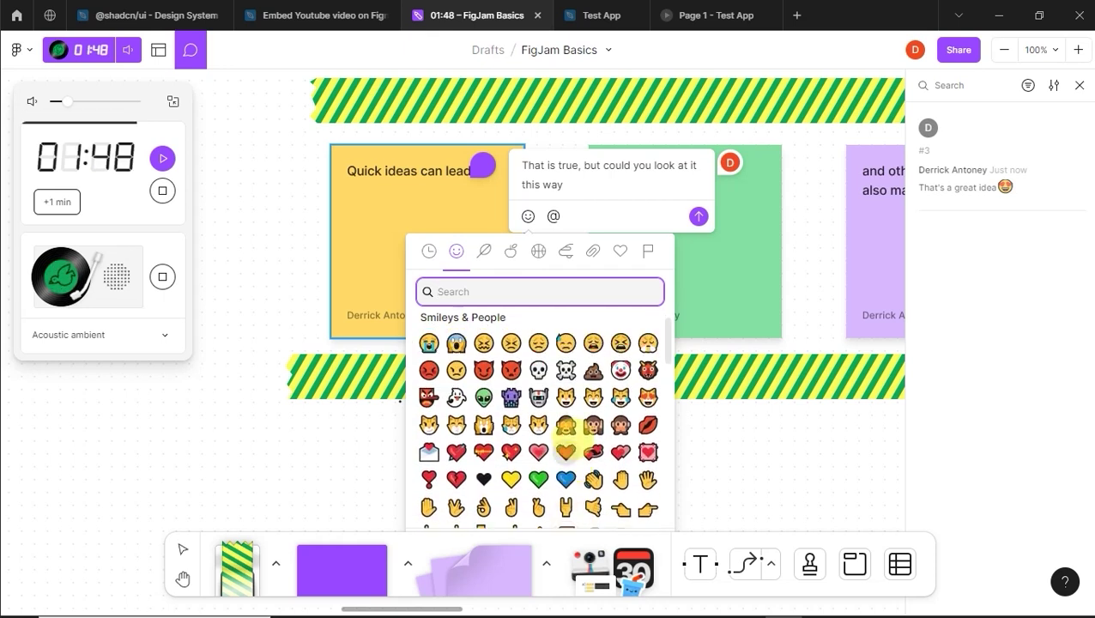
pyautogui.scroll(3, 567, 446)
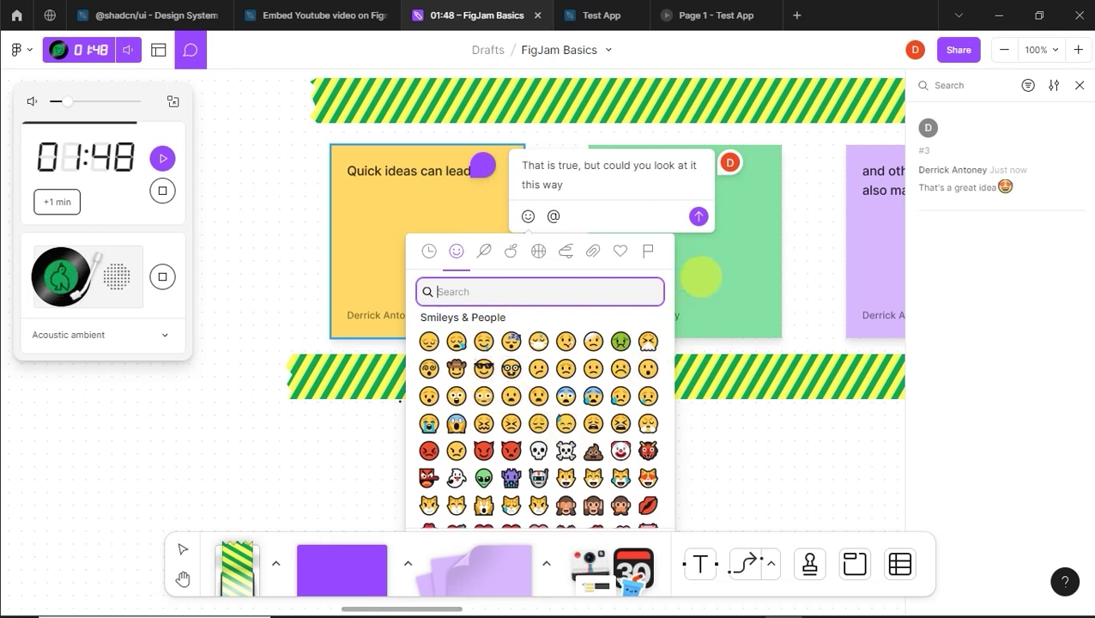
pyautogui.click(599, 220)
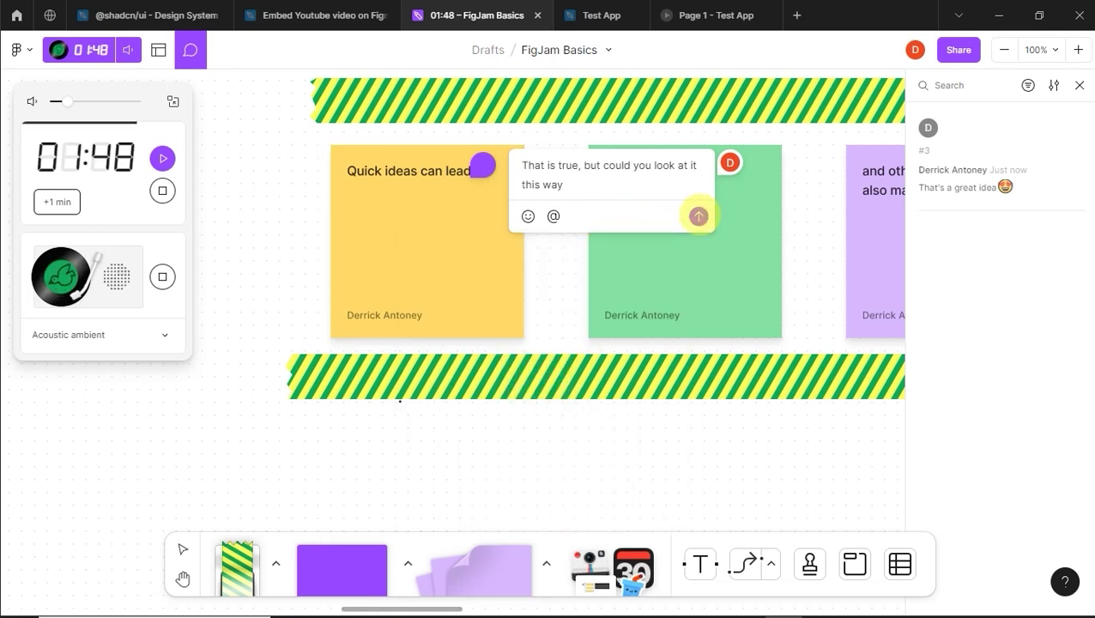
pyautogui.click(699, 216)
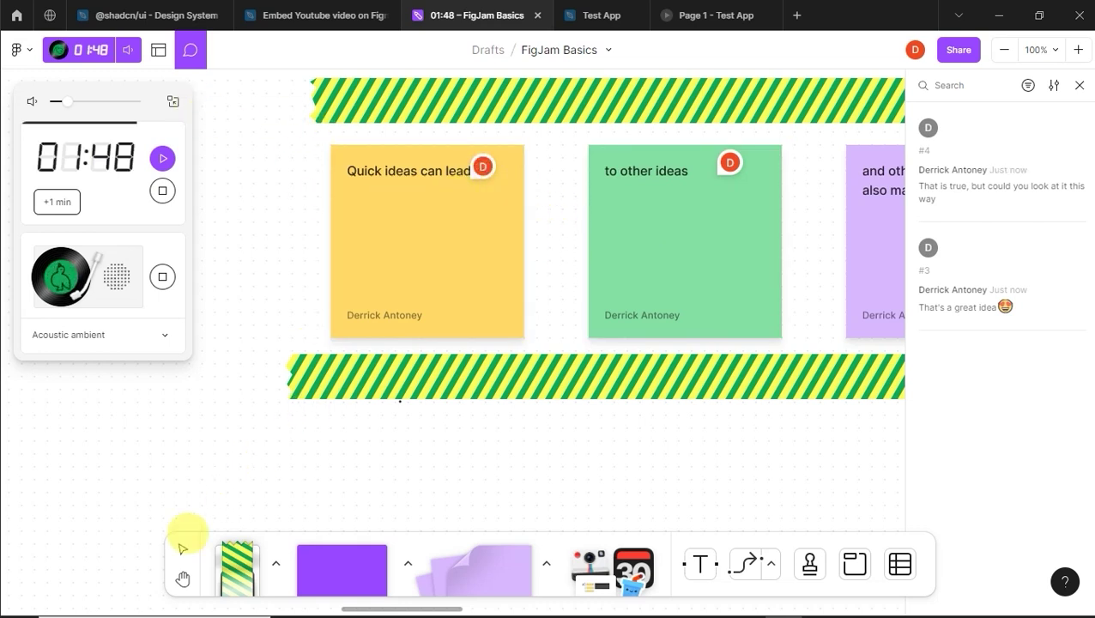
# Step: Leave comment mode and resolve the yellow note's comment from its pin's context menu
pyautogui.press('Escape')
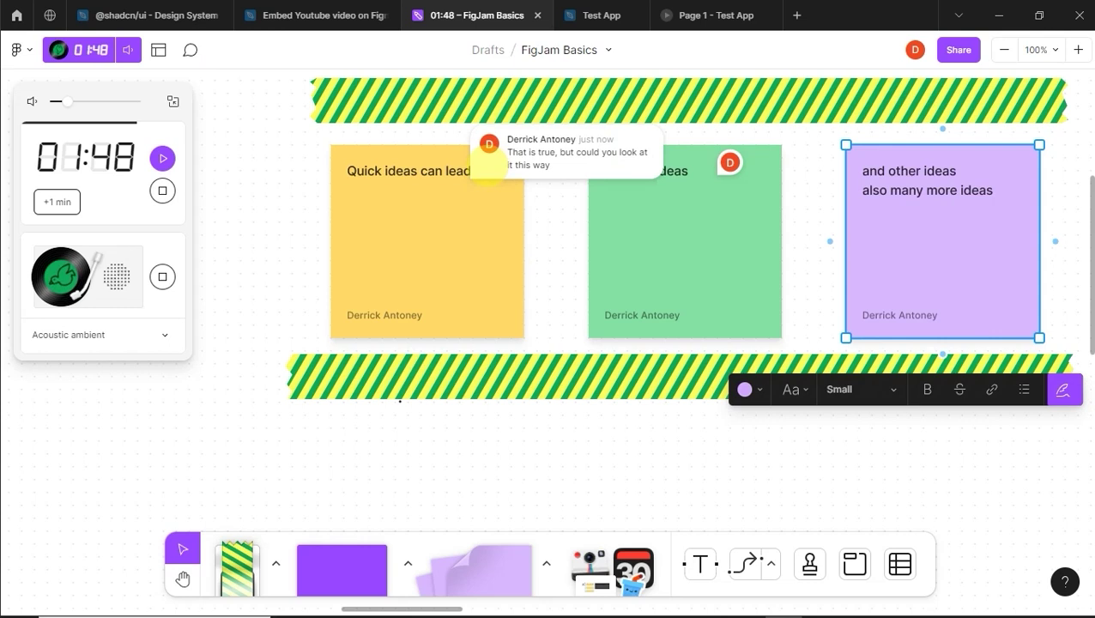
pyautogui.click(487, 164)
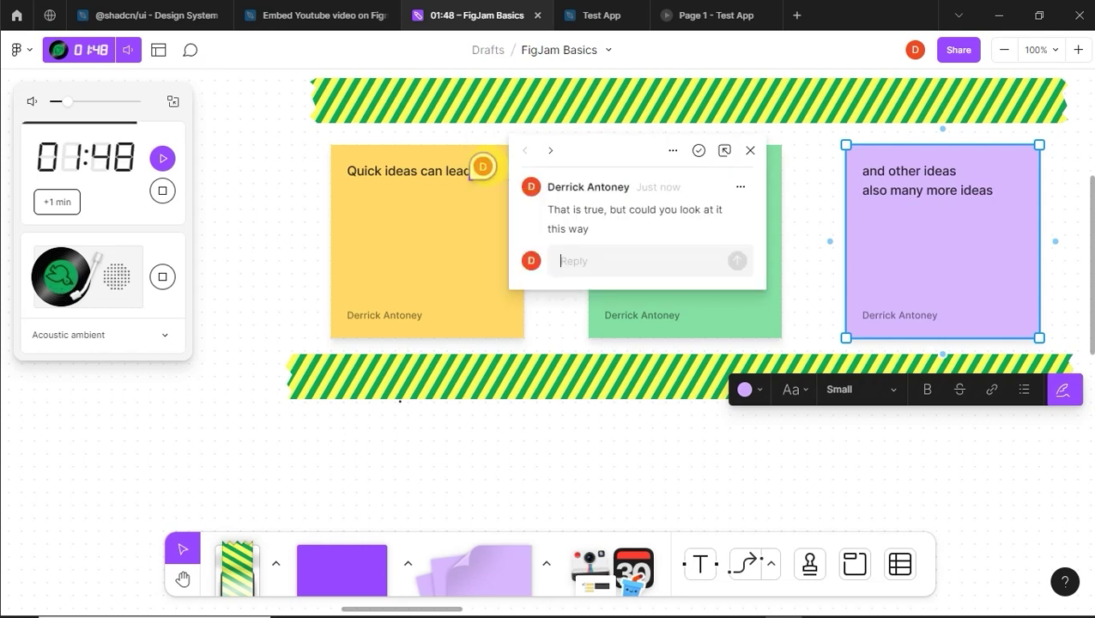
pyautogui.click(749, 152)
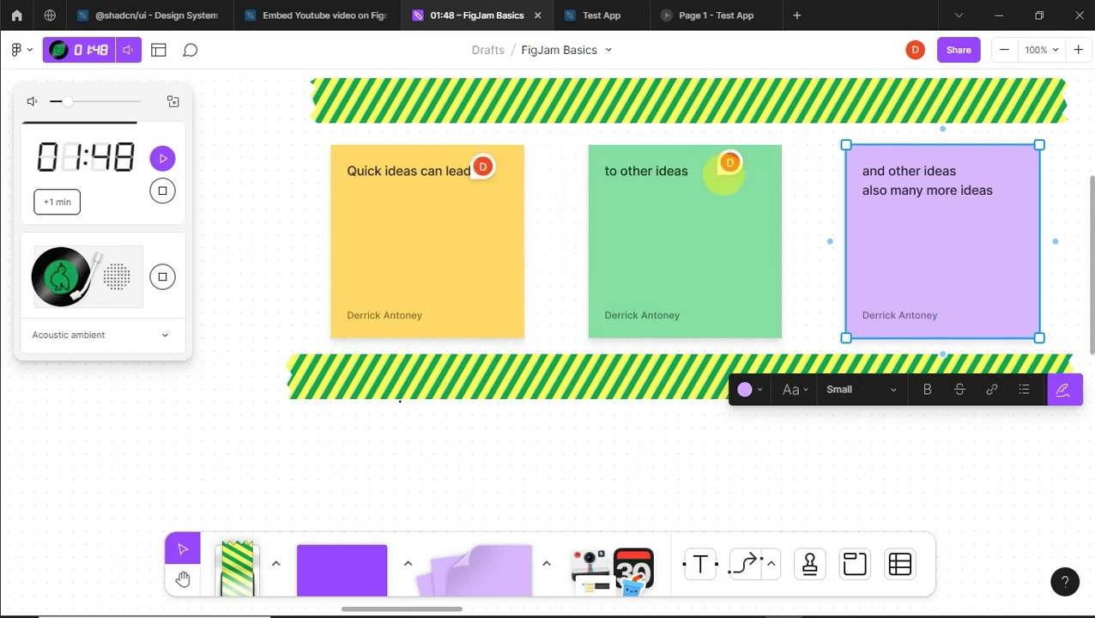
pyautogui.moveTo(739, 156)
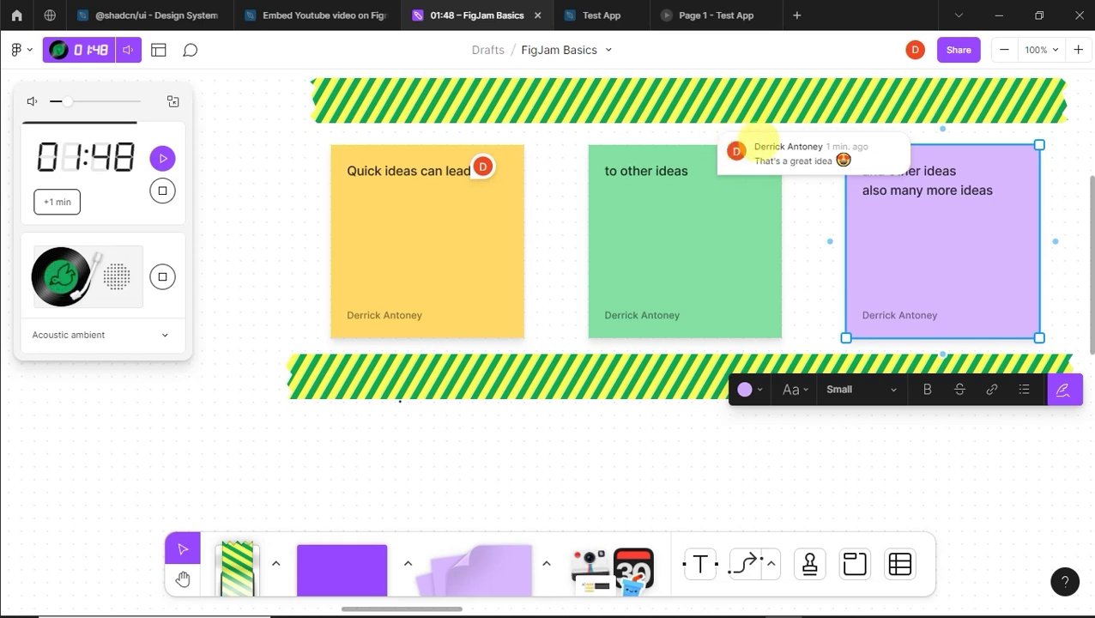
pyautogui.rightClick(761, 139)
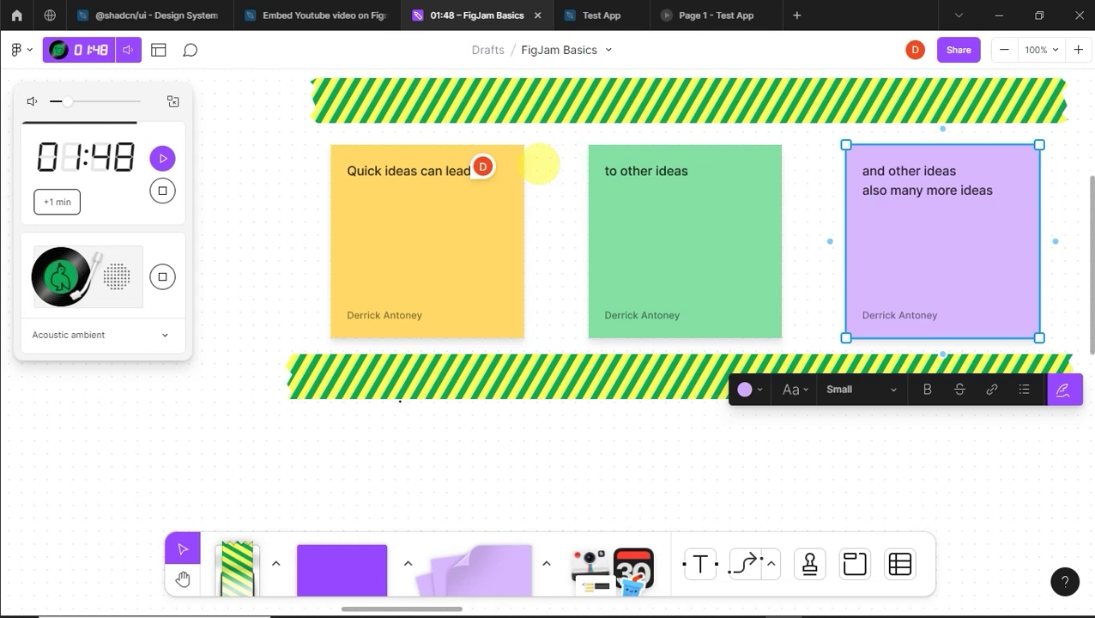
pyautogui.rightClick(485, 166)
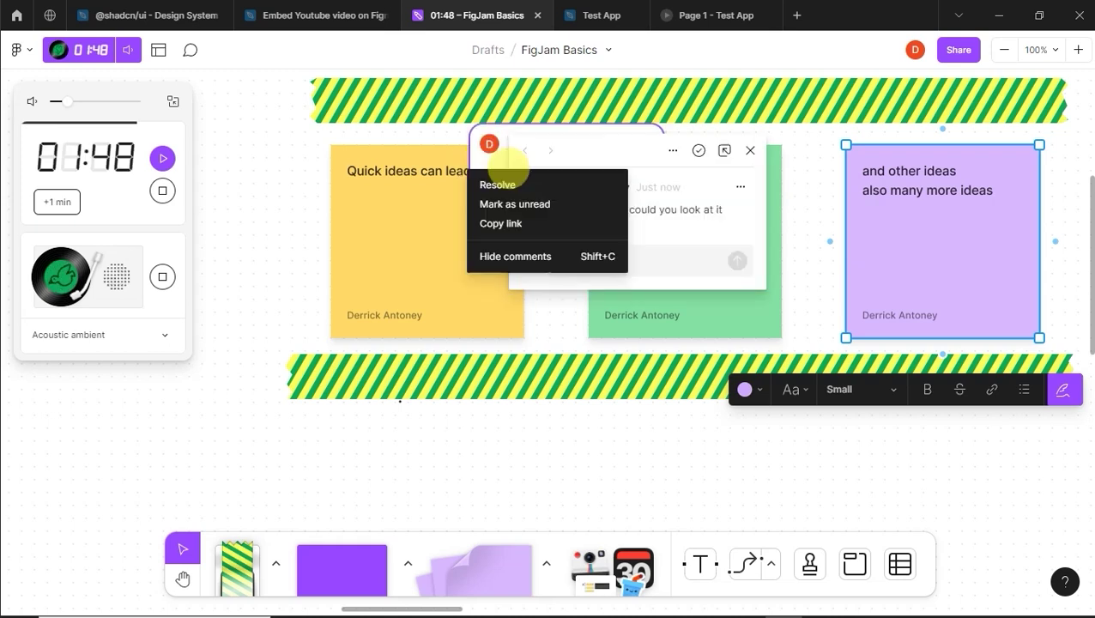
pyautogui.click(538, 180)
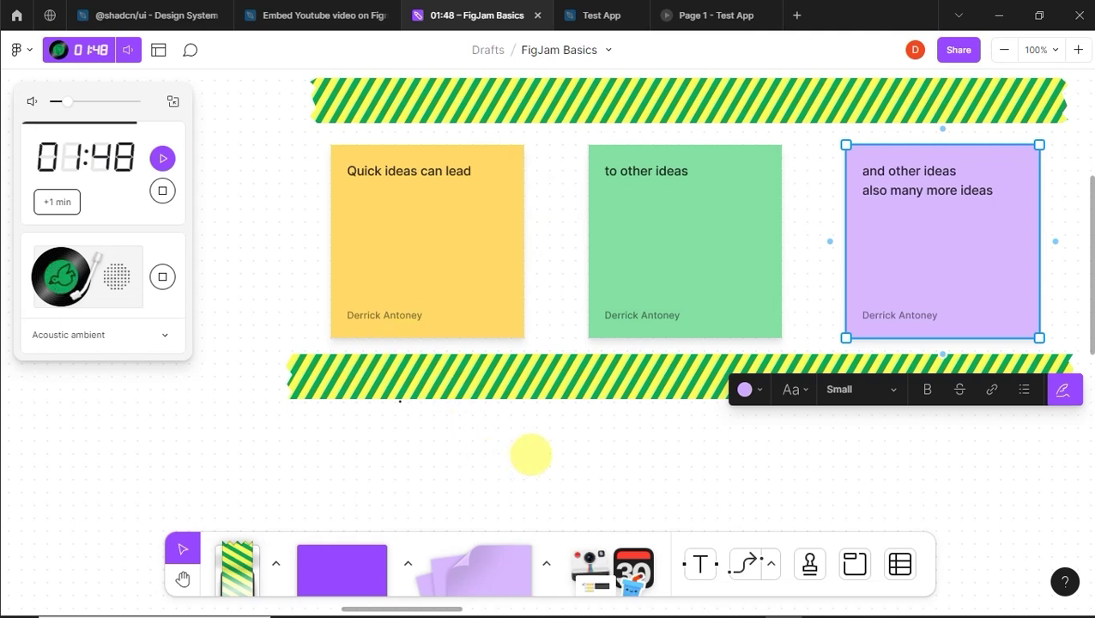
pyautogui.click(527, 451)
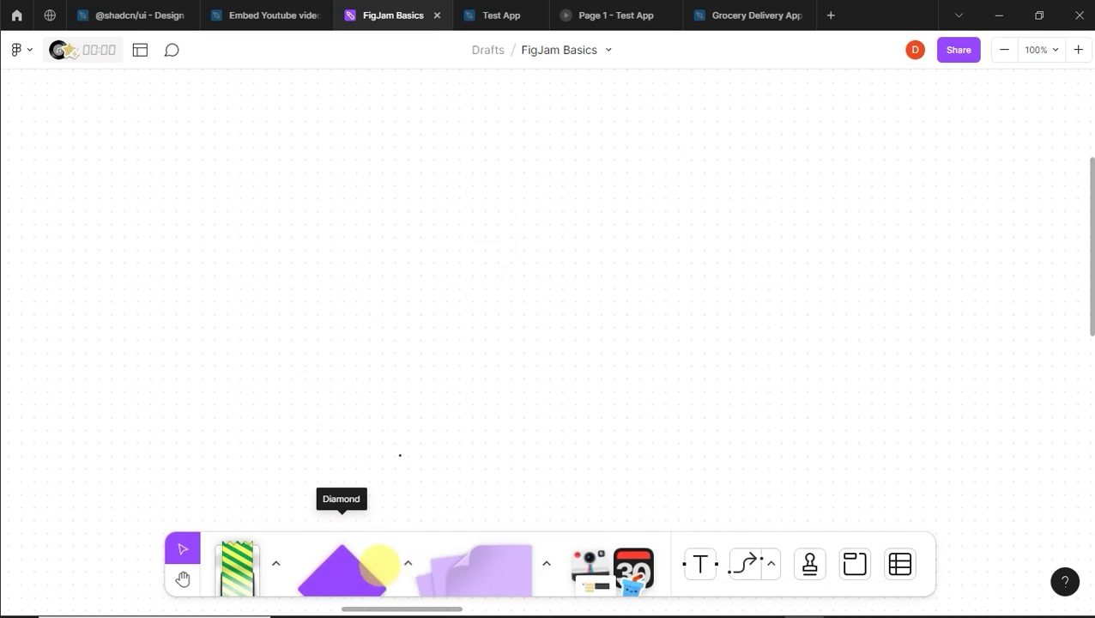
# Step: Draw a purple square on the empty board, then move it up-left and shrink it
pyautogui.click(364, 564)
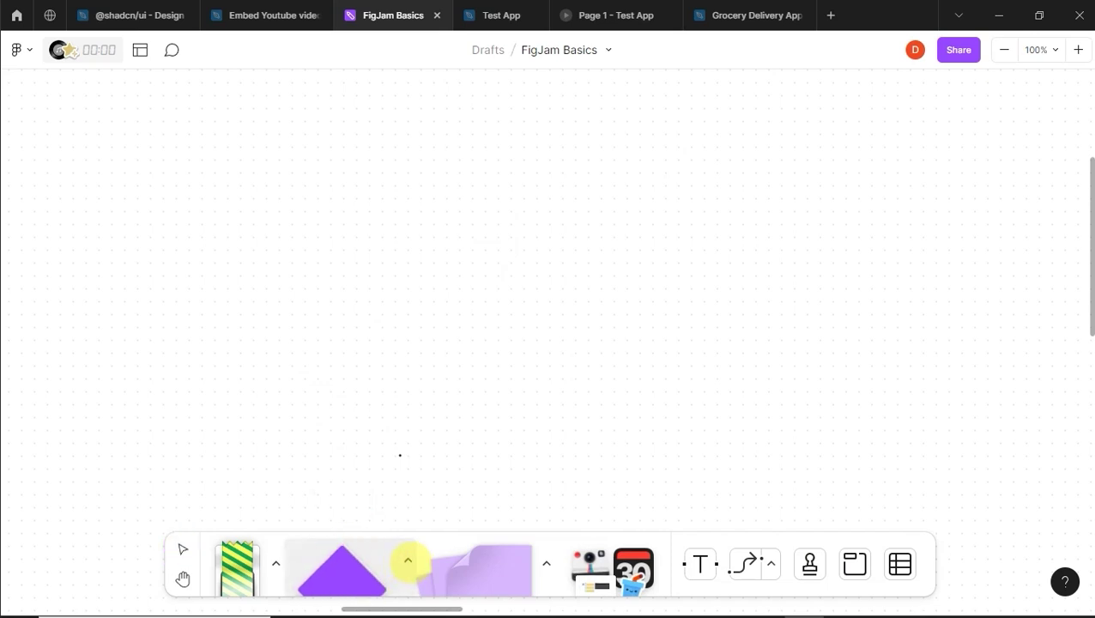
pyautogui.click(407, 559)
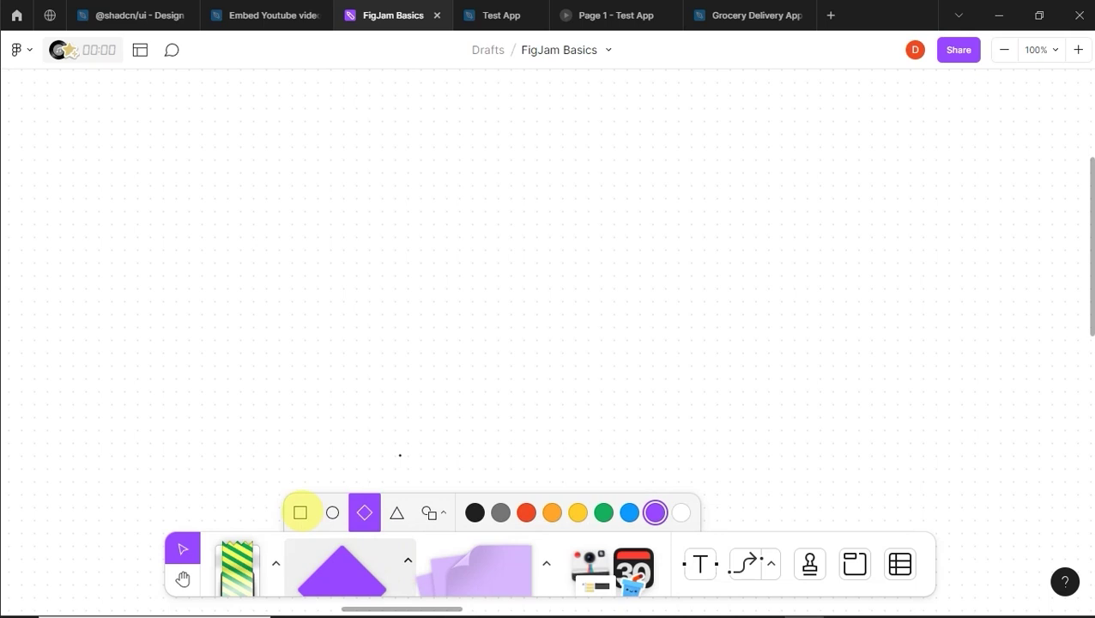
pyautogui.click(300, 512)
pyautogui.moveTo(305, 213); pyautogui.dragTo(523, 403)
pyautogui.click(578, 365)
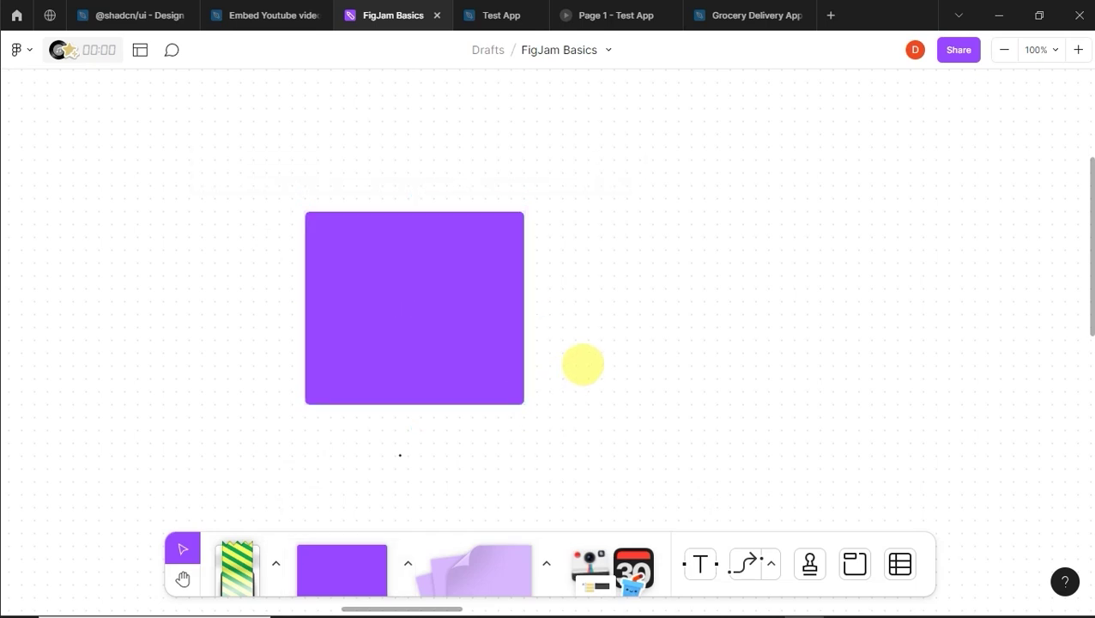
pyautogui.moveTo(432, 307); pyautogui.dragTo(345, 366)
pyautogui.moveTo(445, 276); pyautogui.dragTo(400, 315)
pyautogui.click(464, 279)
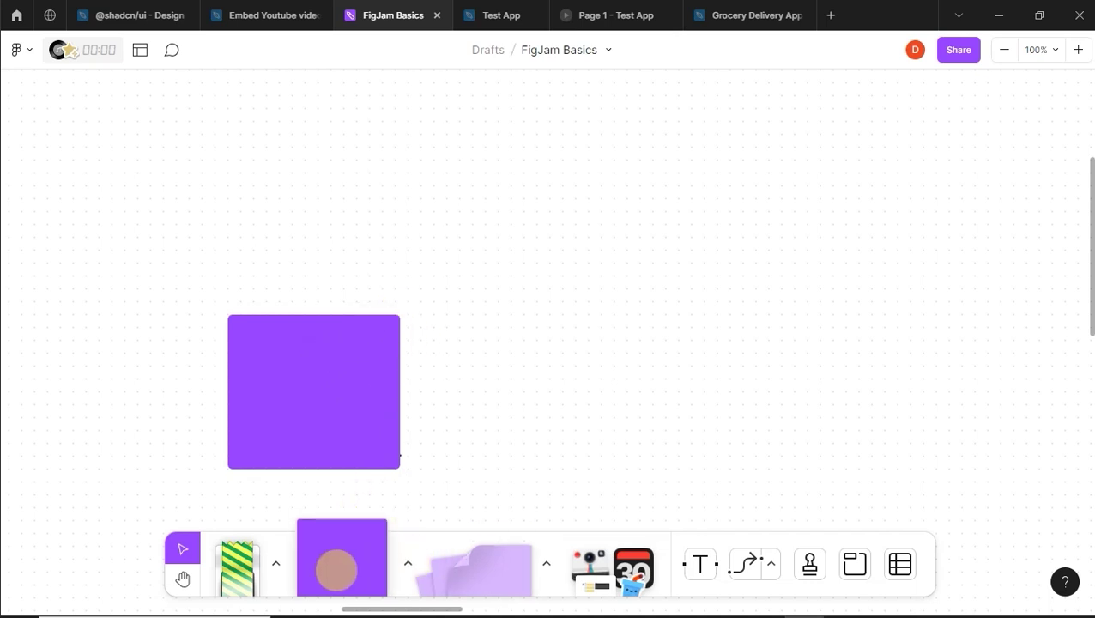
# Step: Draw a second purple square to its right, sized to match the first
pyautogui.click(342, 562)
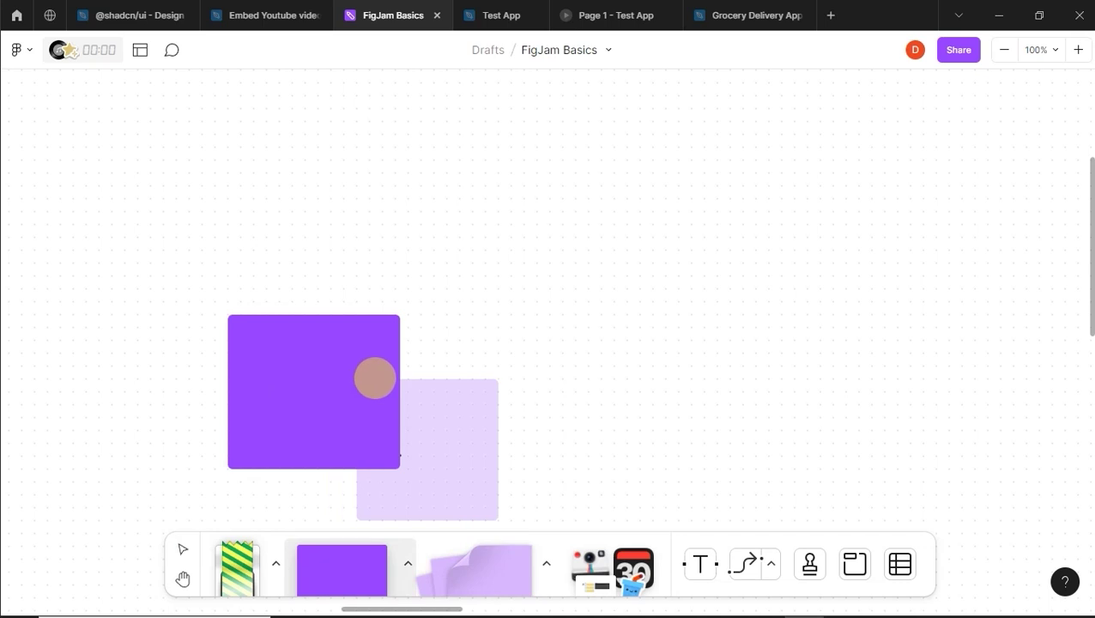
pyautogui.moveTo(511, 315); pyautogui.dragTo(615, 392)
pyautogui.moveTo(732, 377); pyautogui.dragTo(680, 466)
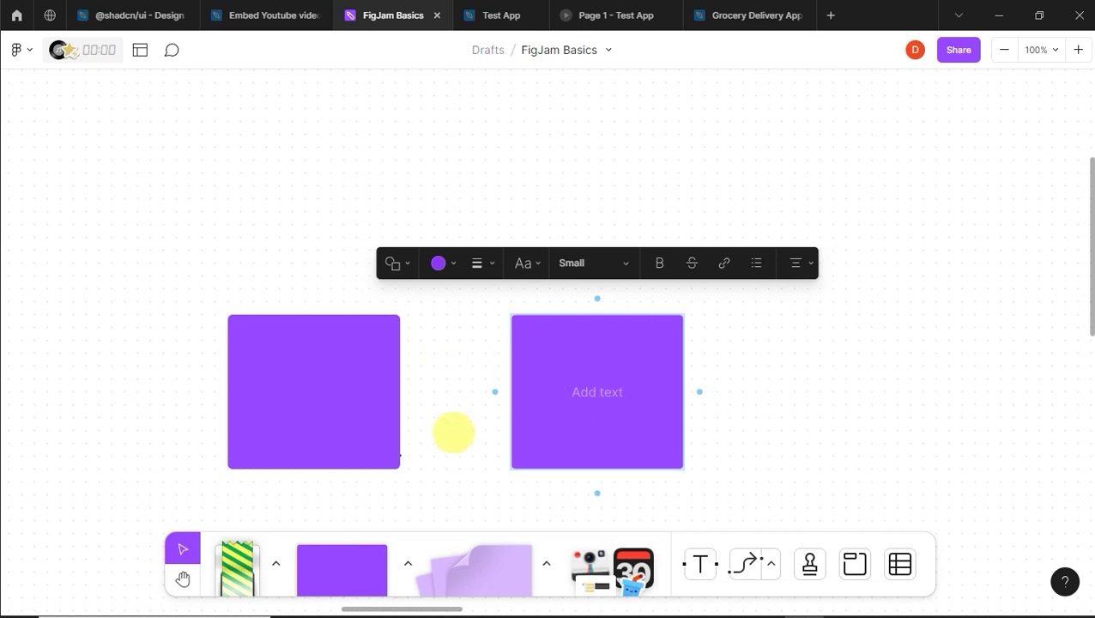
# Step: Draw a full-size purple diamond above the two squares
pyautogui.click(408, 563)
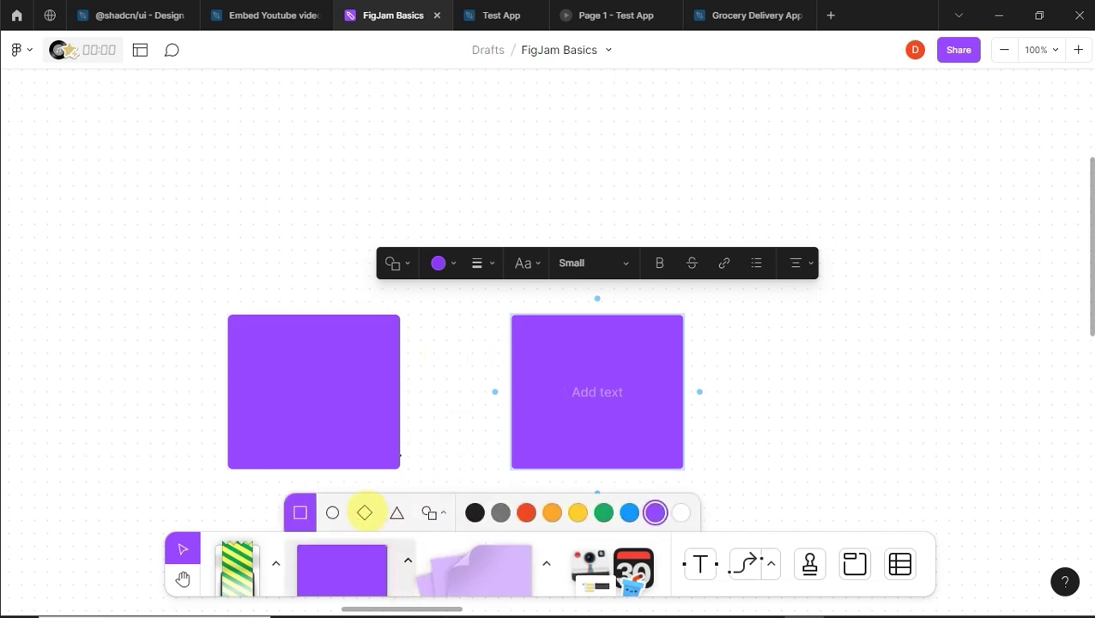
pyautogui.click(364, 512)
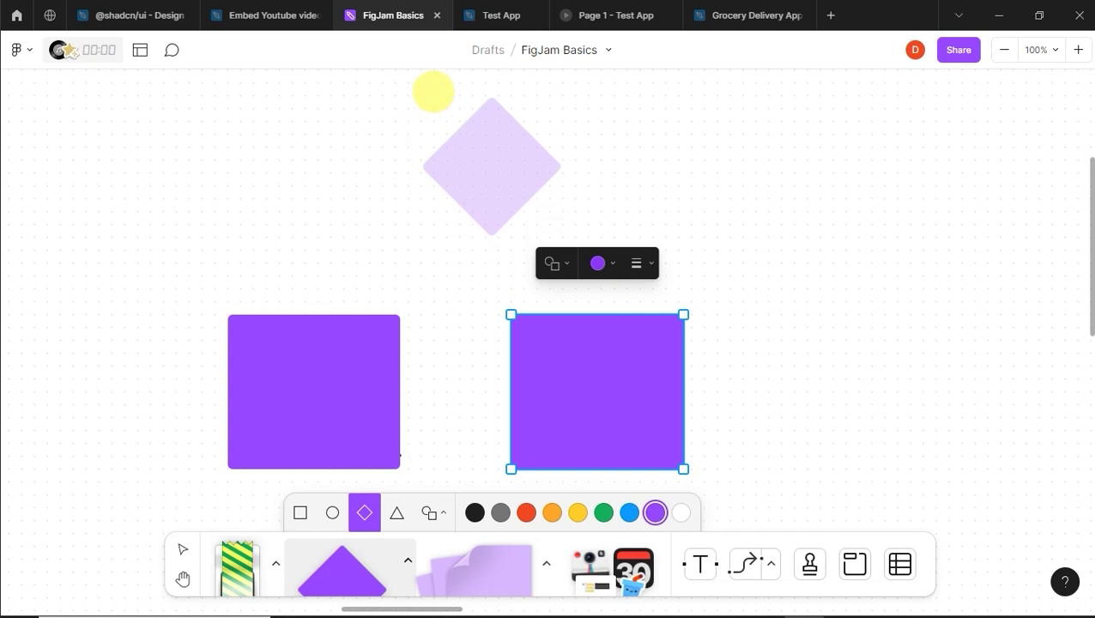
pyautogui.moveTo(440, 99)
pyautogui.mouseDown()
pyautogui.moveTo(440, 173)
pyautogui.moveTo(440, 102)
pyautogui.mouseUp()
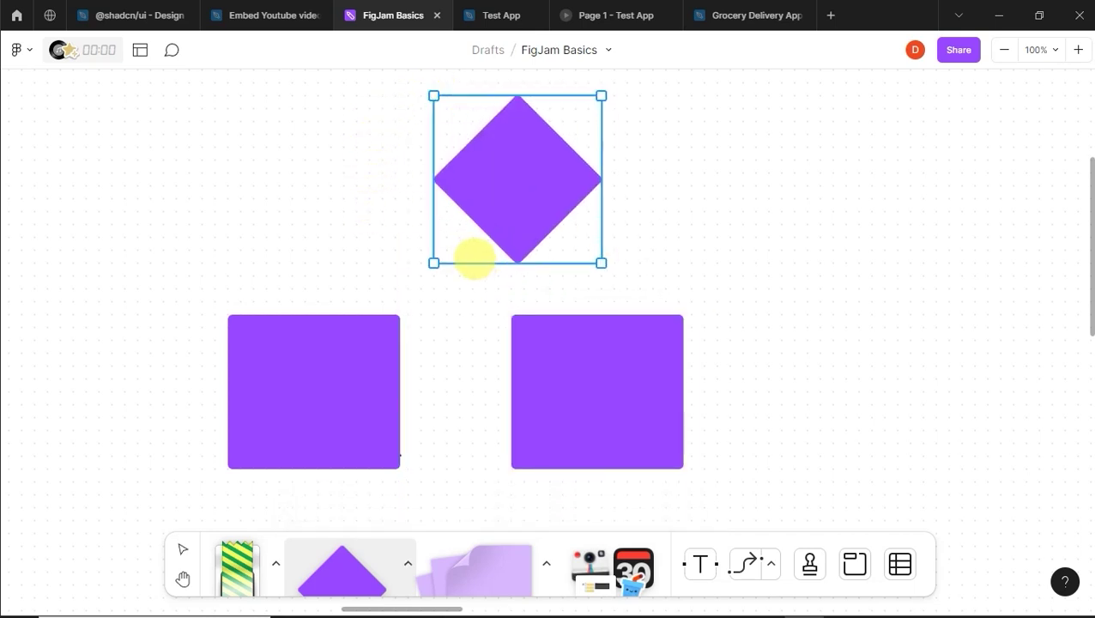
pyautogui.moveTo(480, 270)
pyautogui.mouseDown()
pyautogui.moveTo(474, 259)
pyautogui.moveTo(481, 275)
pyautogui.mouseUp()
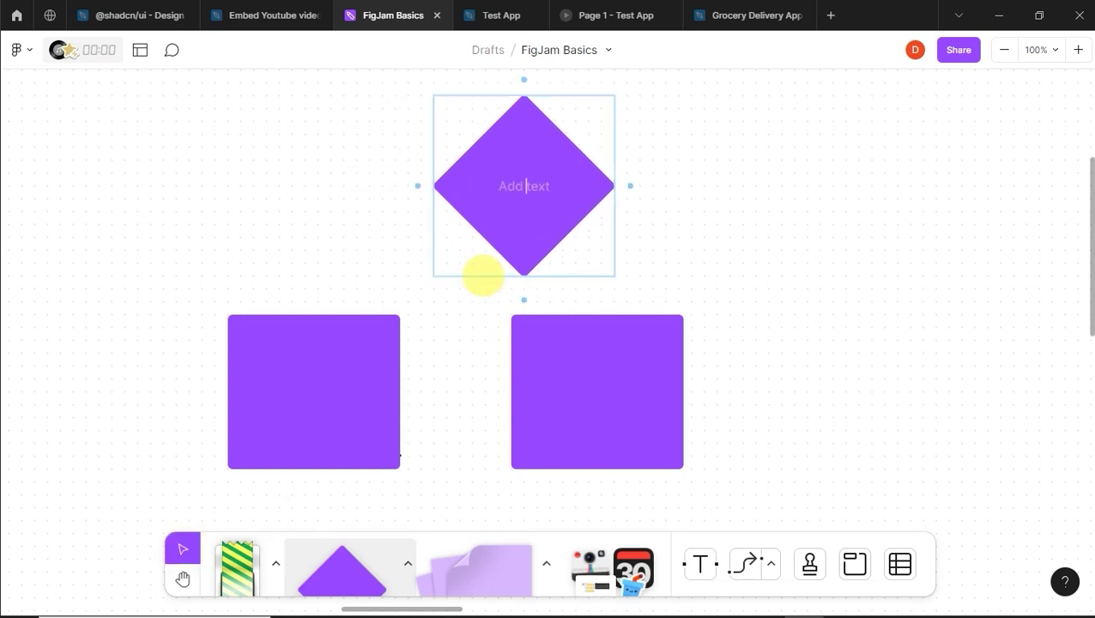
pyautogui.click(501, 225)
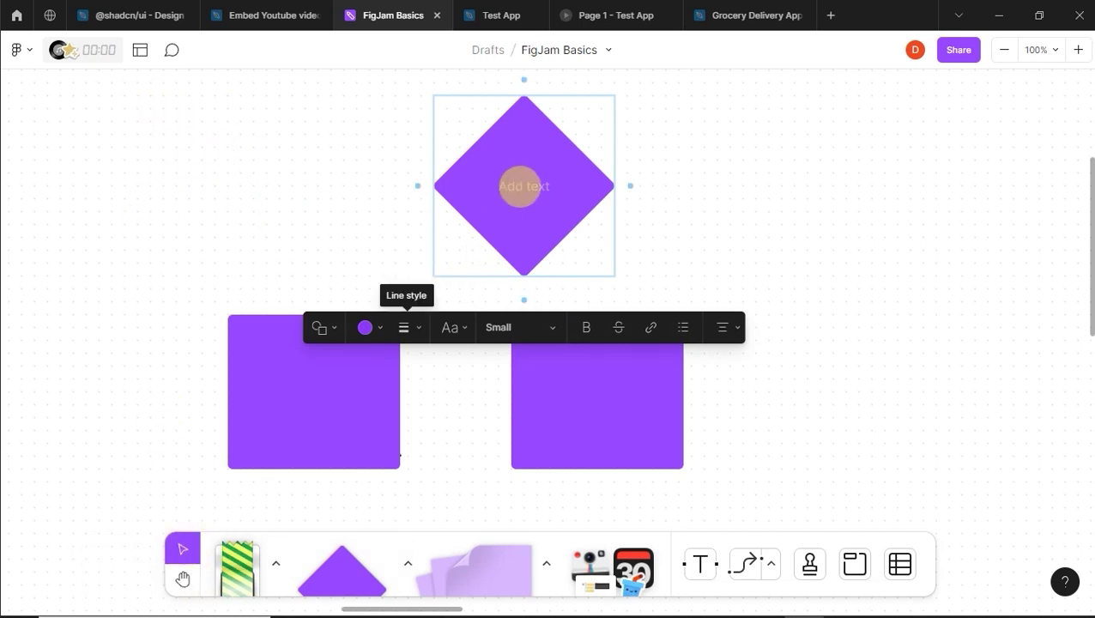
pyautogui.click(675, 218)
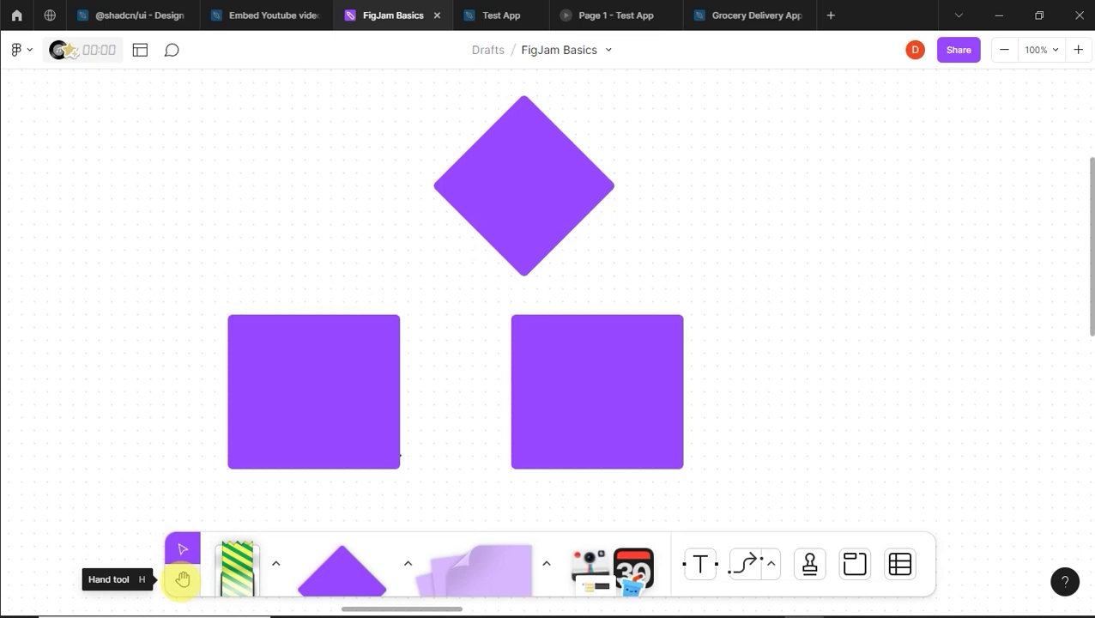
# Step: Pan the board slightly and move the diamond about 60 px left
pyautogui.click(182, 579)
pyautogui.moveTo(458, 210); pyautogui.dragTo(481, 214)
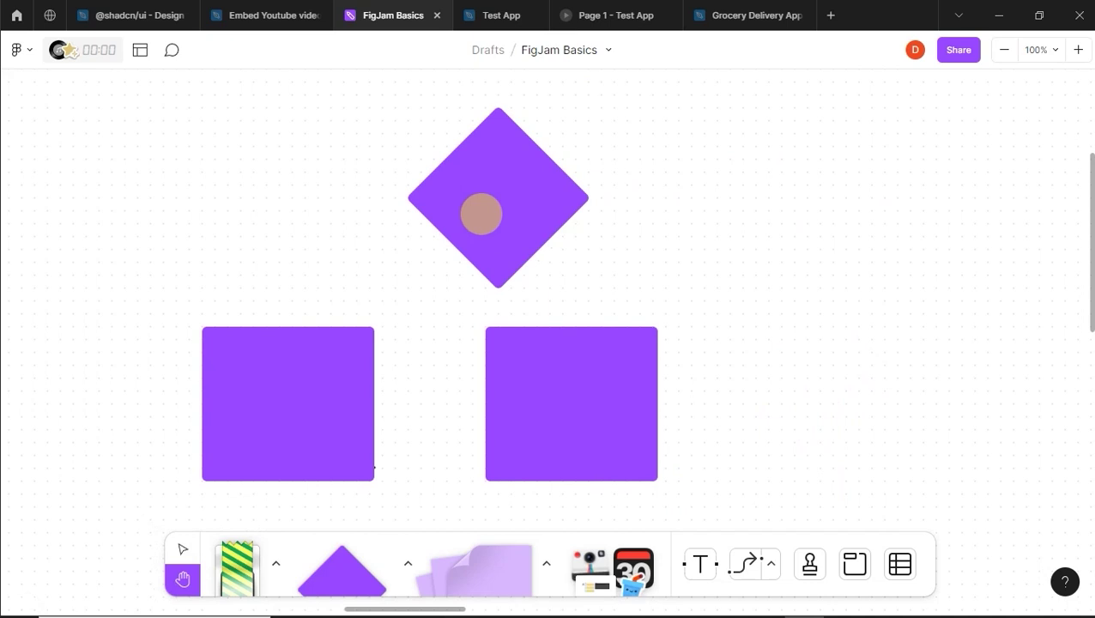
pyautogui.click(182, 547)
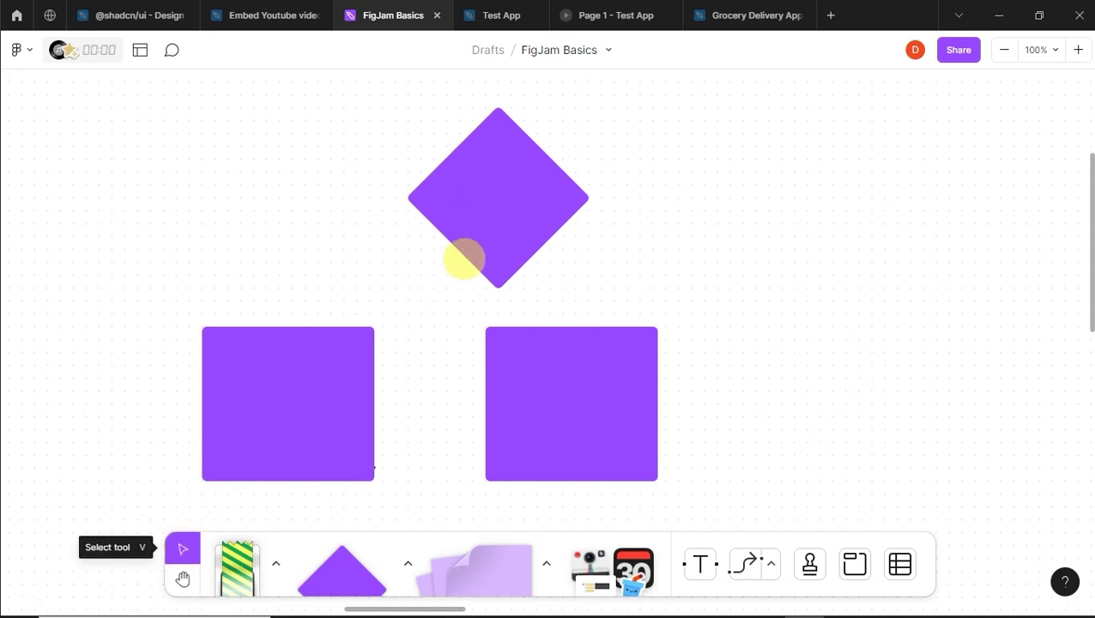
pyautogui.moveTo(492, 187); pyautogui.dragTo(424, 196)
pyautogui.click(636, 226)
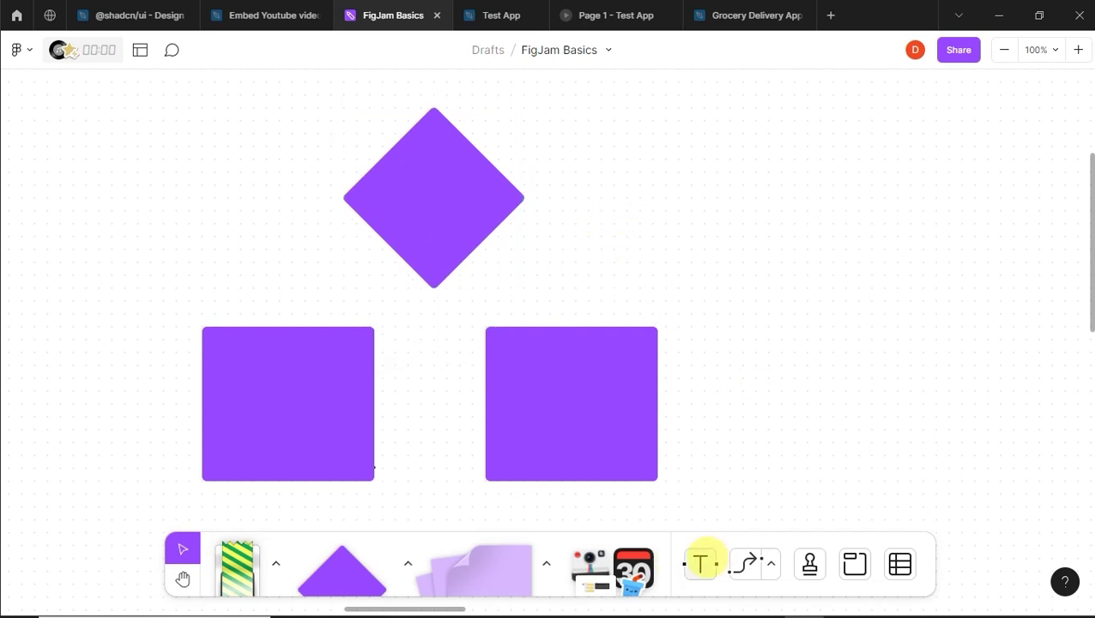
# Step: Label the diamond 'Is the cart full' with the Text tool
pyautogui.click(701, 563)
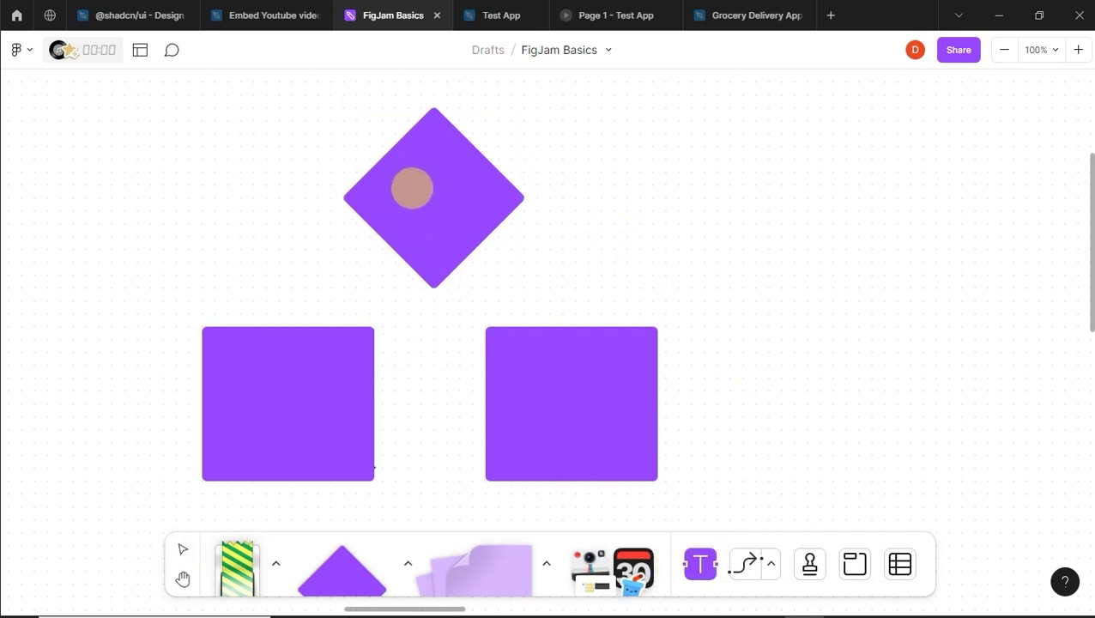
pyautogui.click(412, 188)
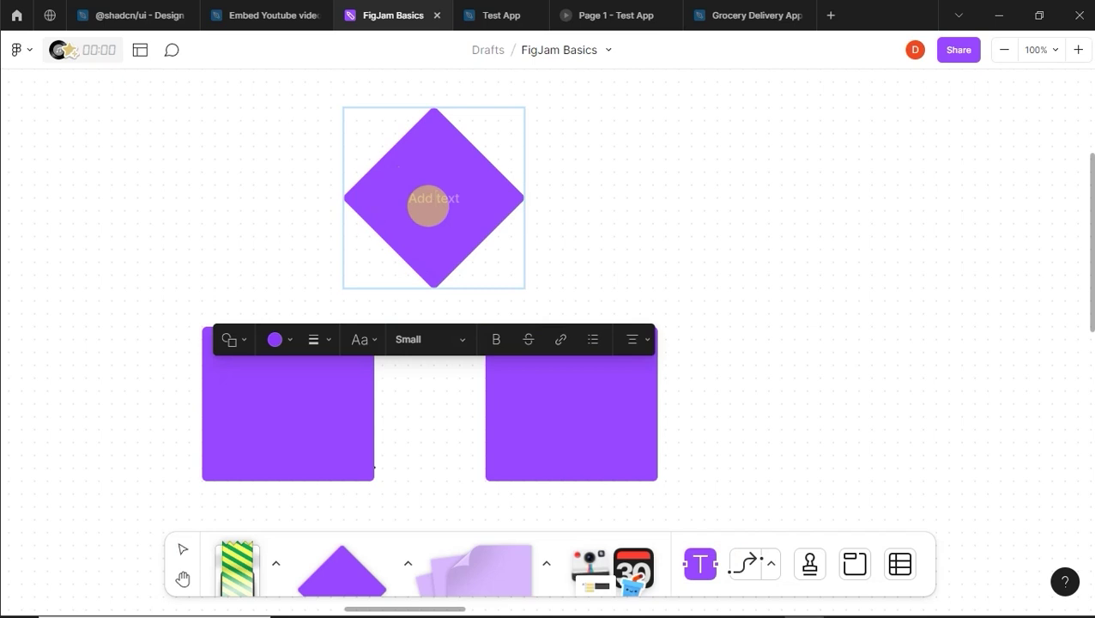
pyautogui.doubleClick(427, 206)
pyautogui.write('Is the cart full')
pyautogui.doubleClick(258, 408)
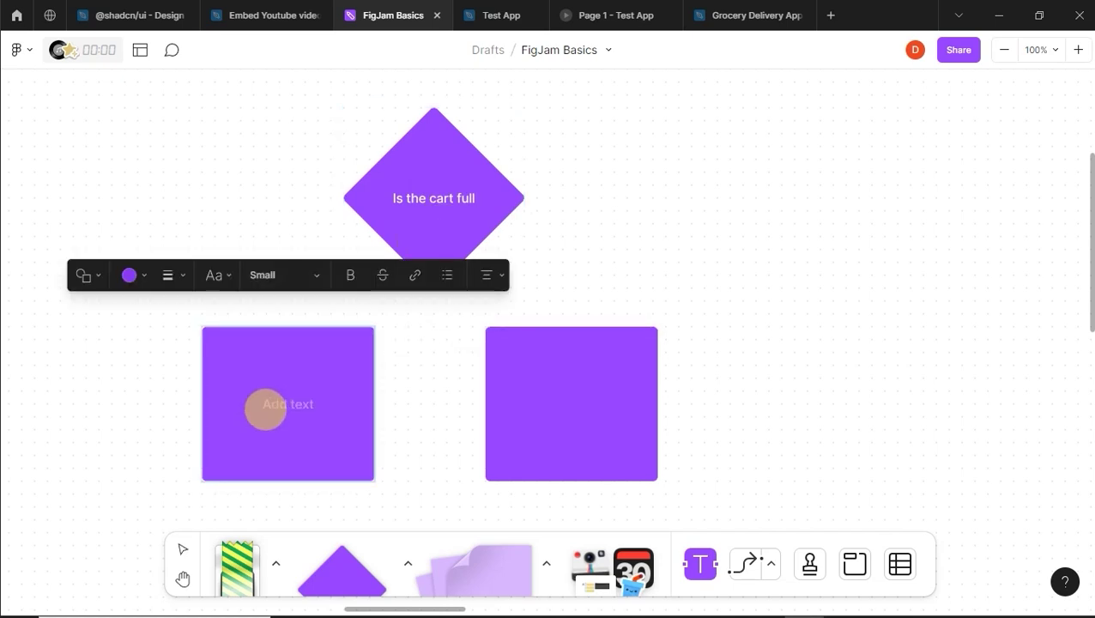
# Step: Label the left square 'Continue shopping', correcting the mistyped letter
pyautogui.write('contim')
pyautogui.press('BackSpace')
pyautogui.write('nu')
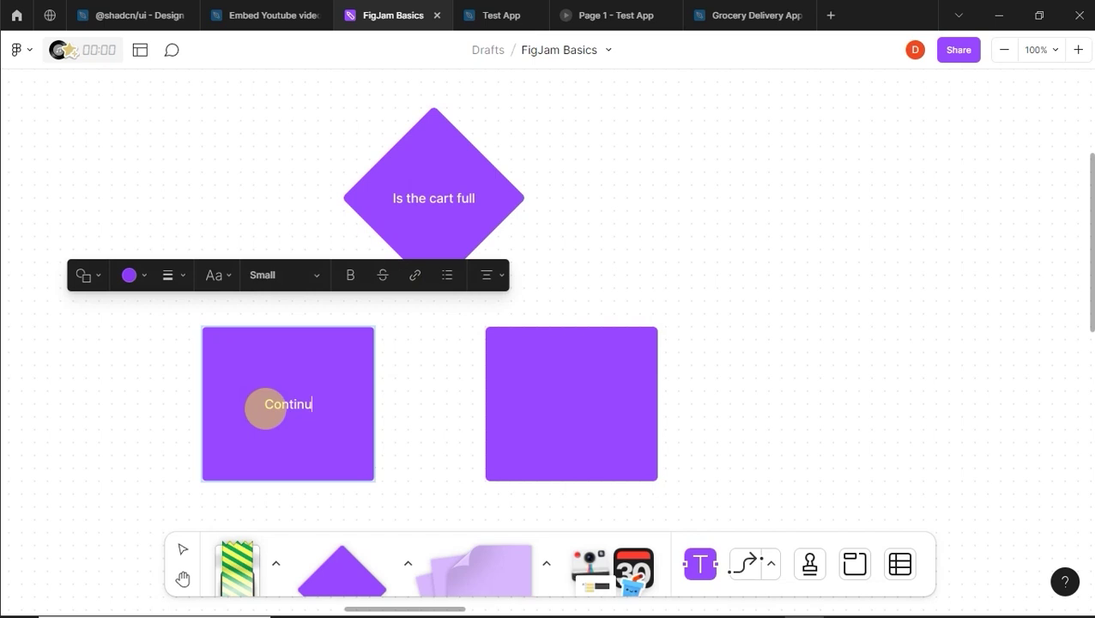
pyautogui.write('e shopping')
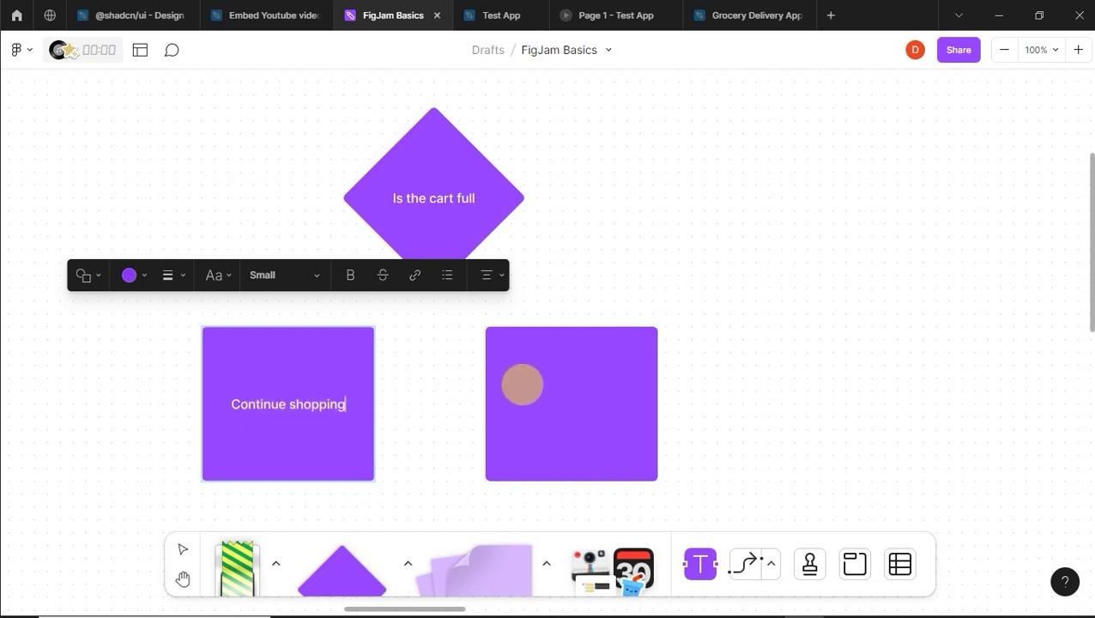
pyautogui.click(522, 385)
pyautogui.press('Escape')
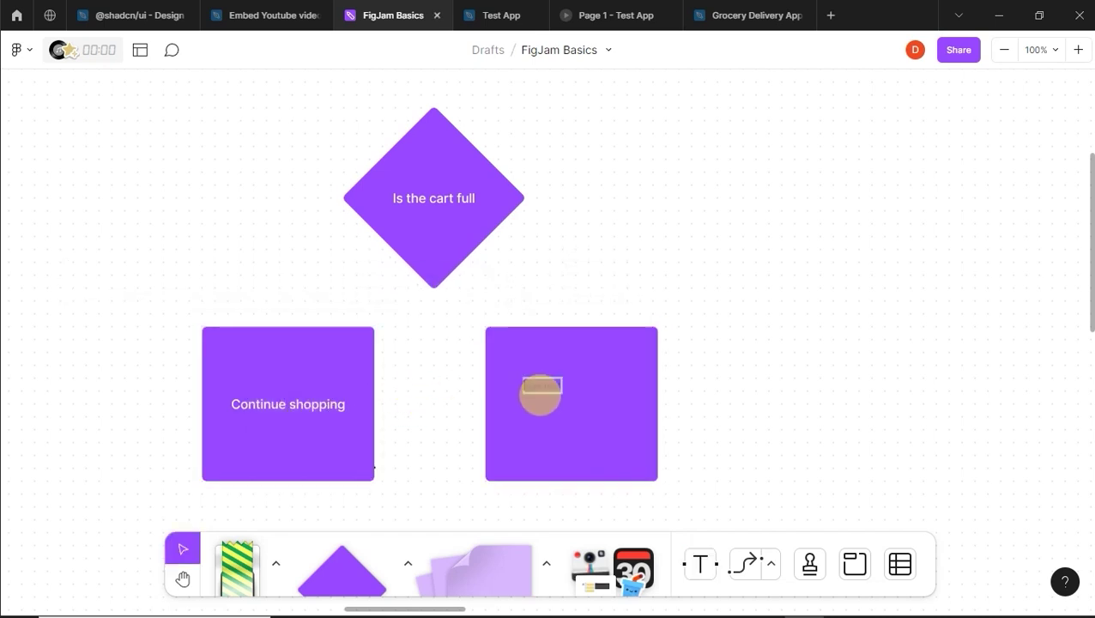
# Step: Label the right square 'Checkout', removing the stray extra c
pyautogui.click(557, 396)
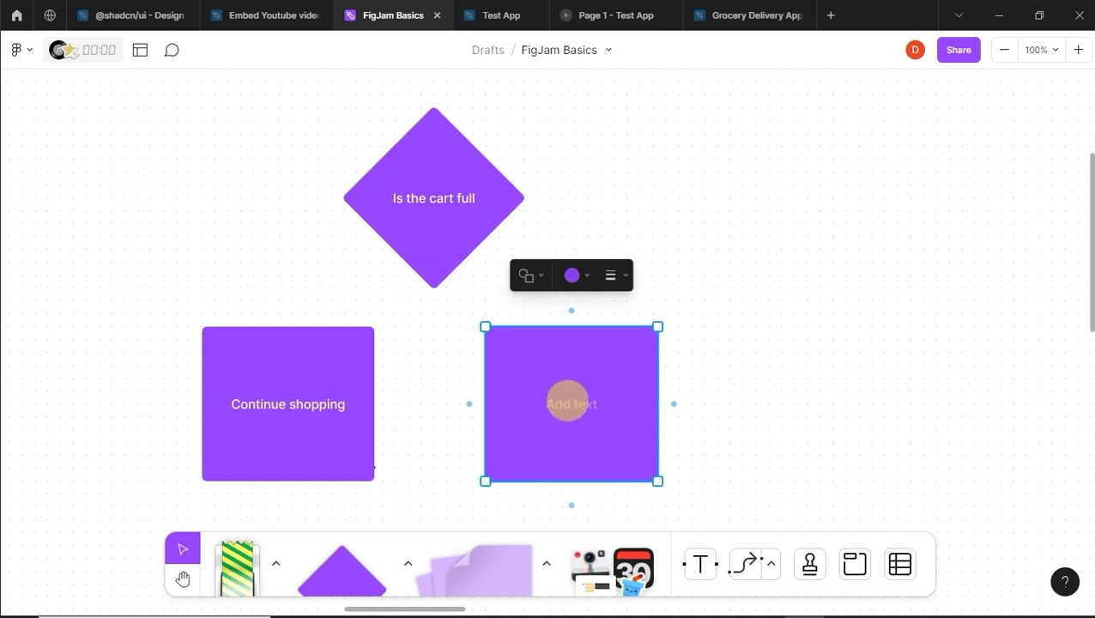
pyautogui.click(570, 400)
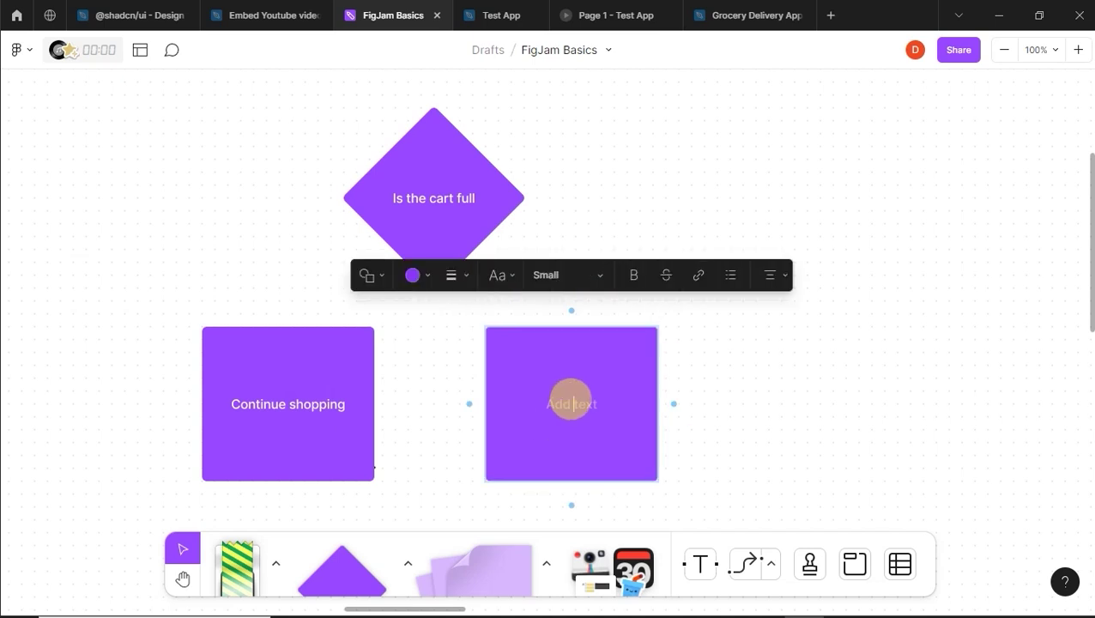
pyautogui.write('checkcout')
pyautogui.click(591, 403)
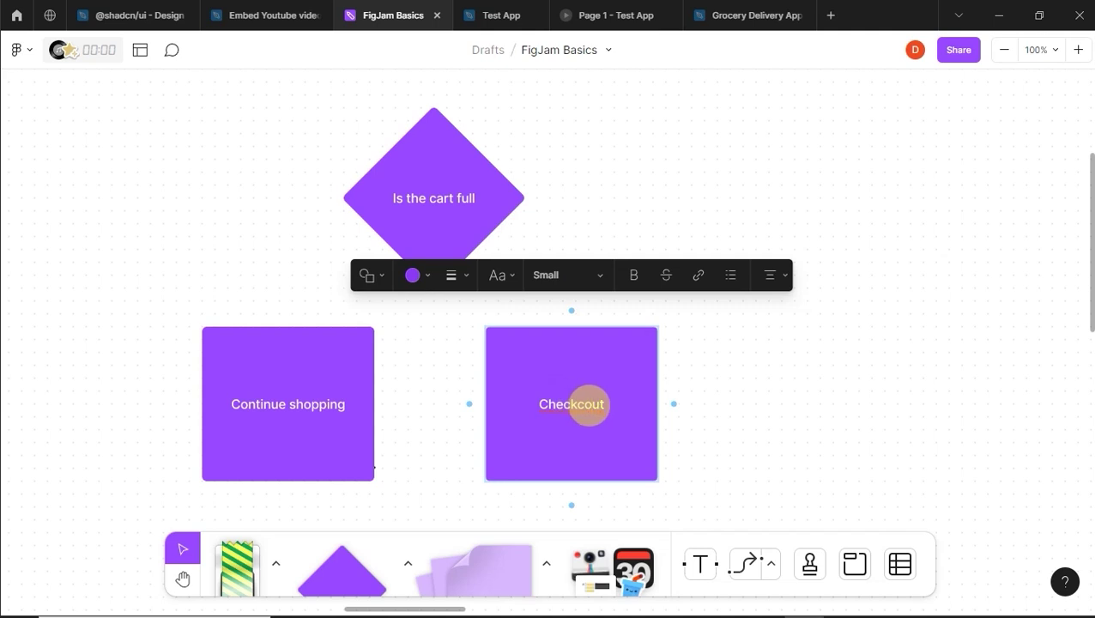
pyautogui.press('BackSpace')
pyautogui.click(781, 382)
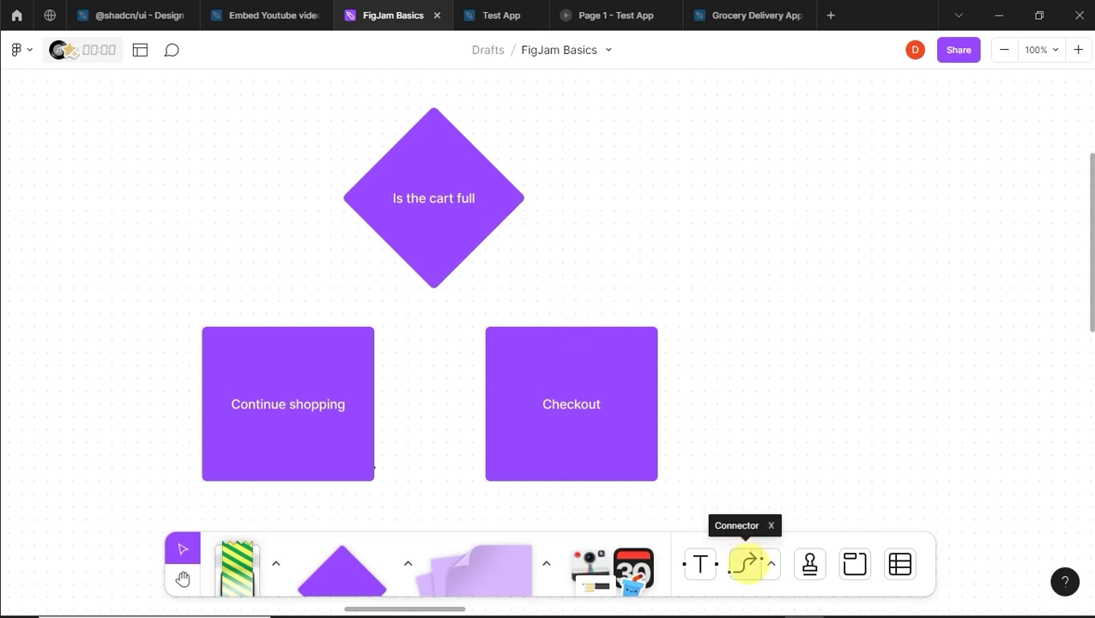
pyautogui.click(746, 564)
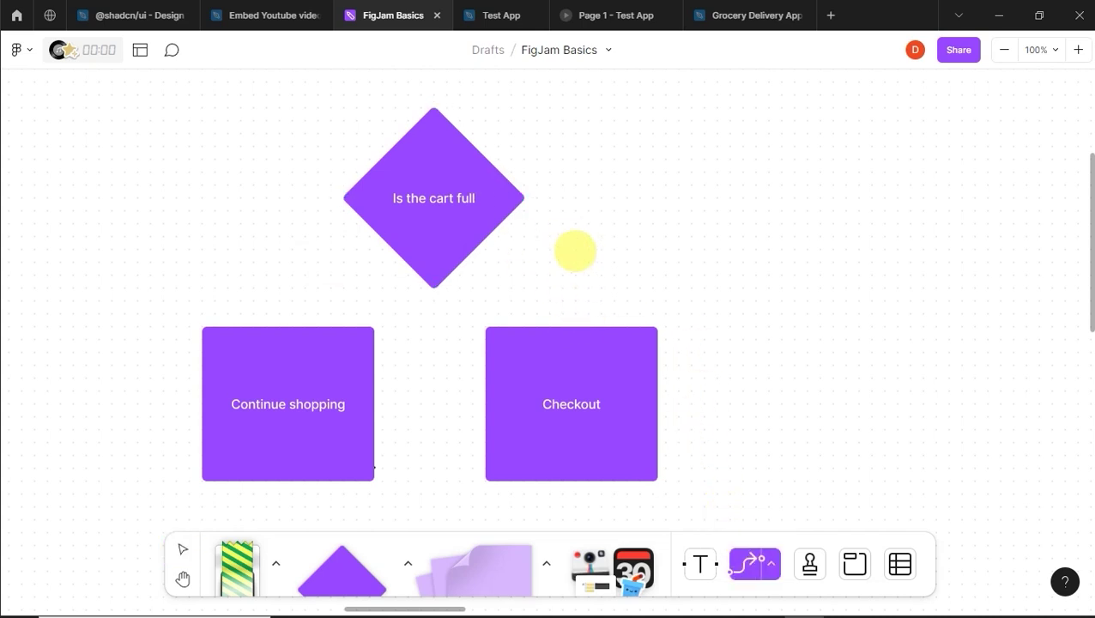
# Step: Connect the diamond's right tip to Checkout with an arrow labelled 'yes'
pyautogui.moveTo(521, 198); pyautogui.dragTo(571, 327)
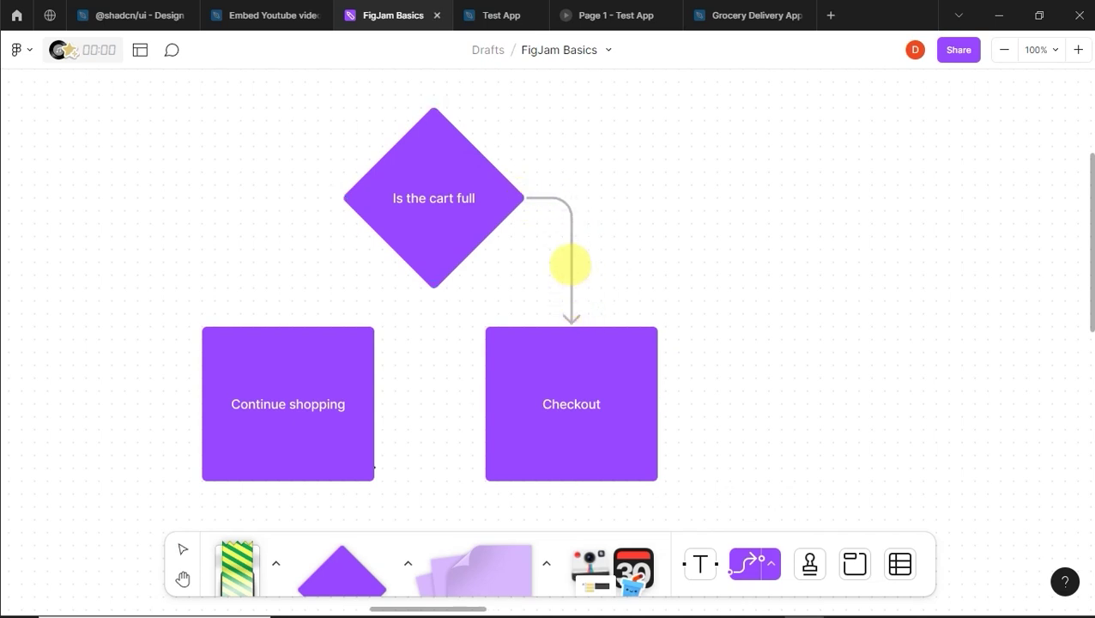
pyautogui.click(570, 262)
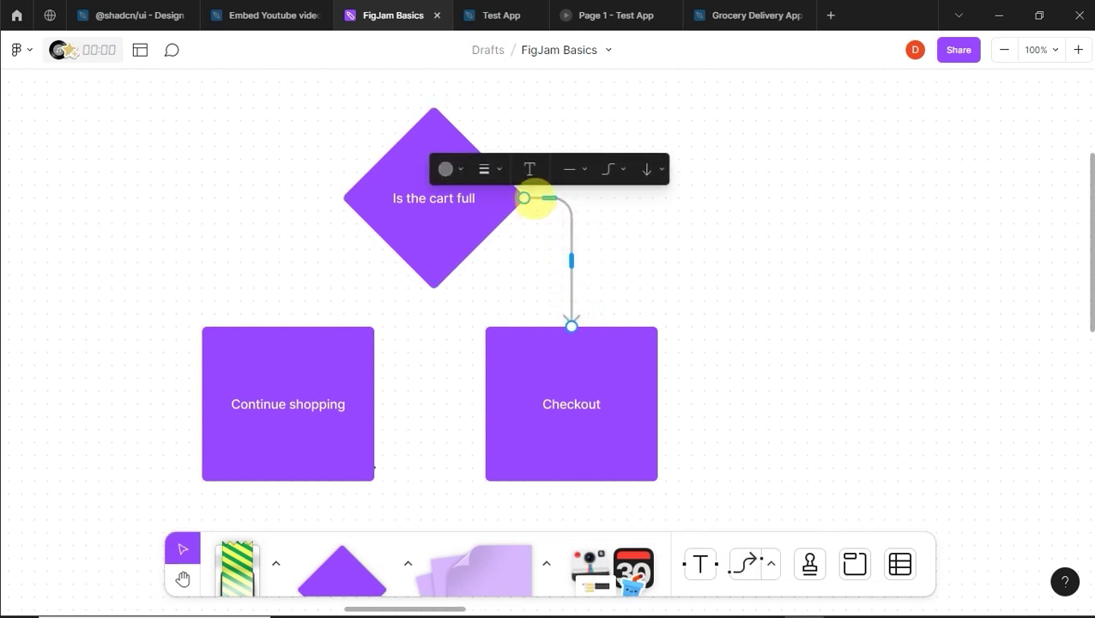
pyautogui.click(529, 169)
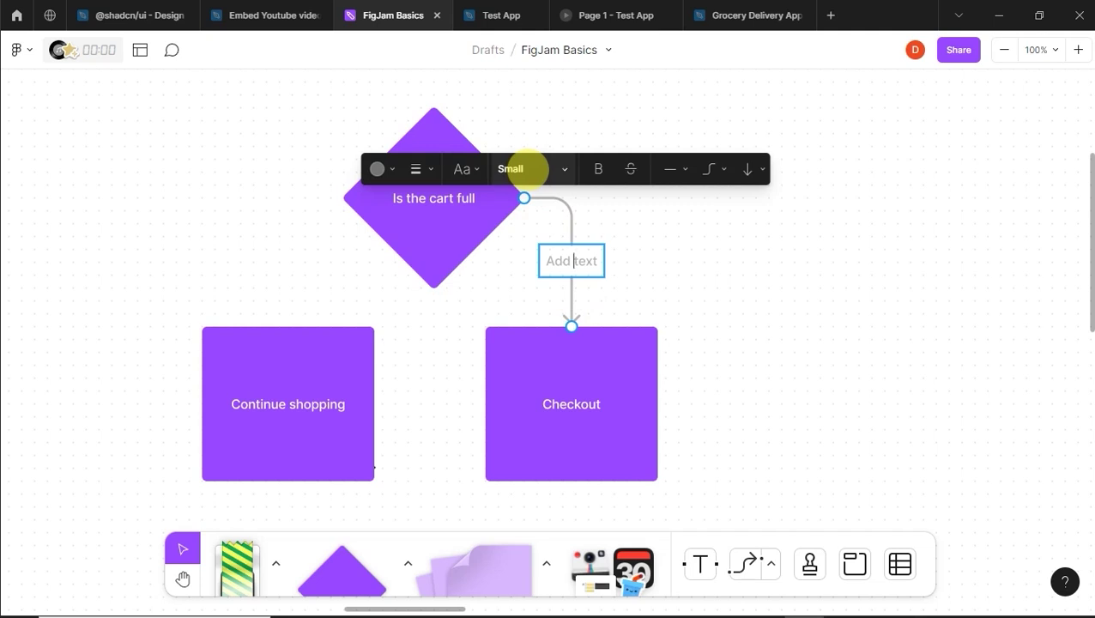
pyautogui.write('yes')
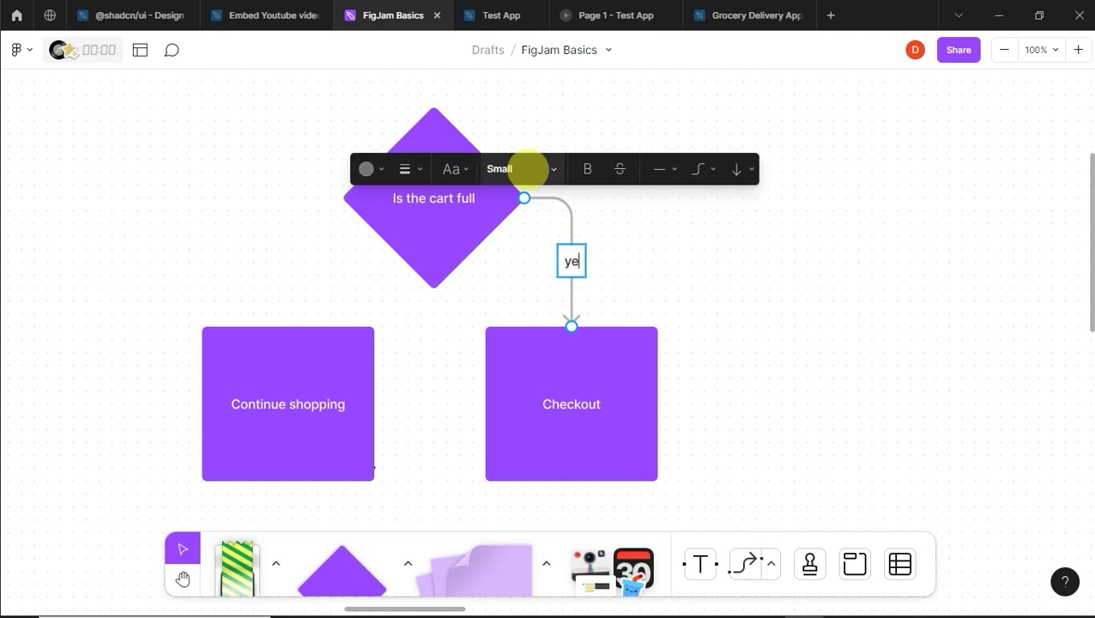
pyautogui.click(338, 278)
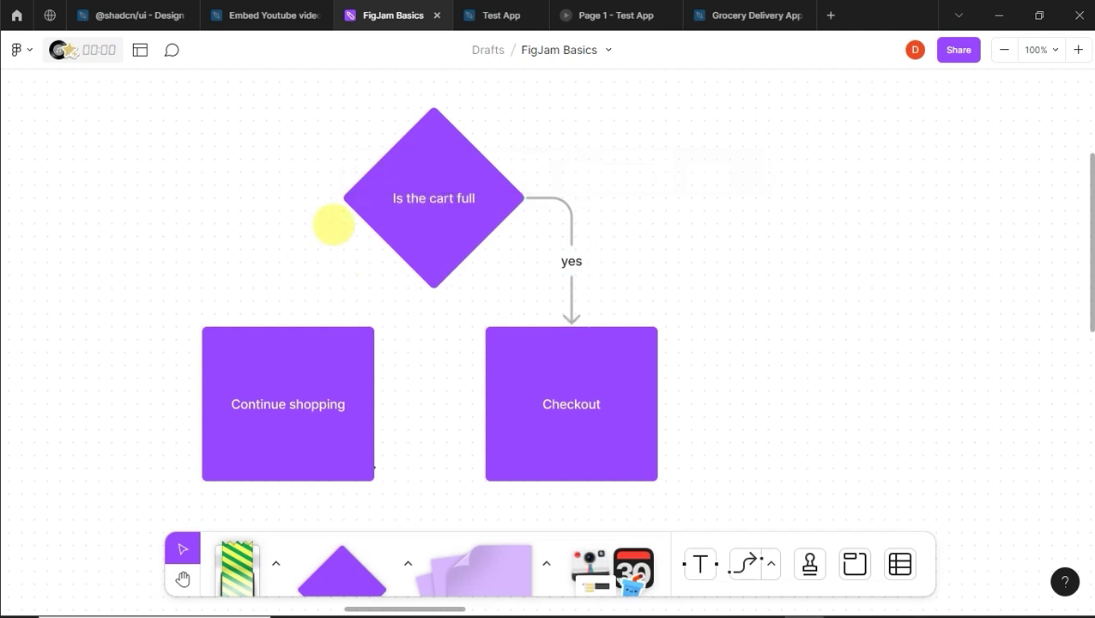
# Step: Connect the diamond's left point to Continue shopping with an arrow labelled 'no'
pyautogui.press('x')
pyautogui.moveTo(343, 197); pyautogui.dragTo(298, 330)
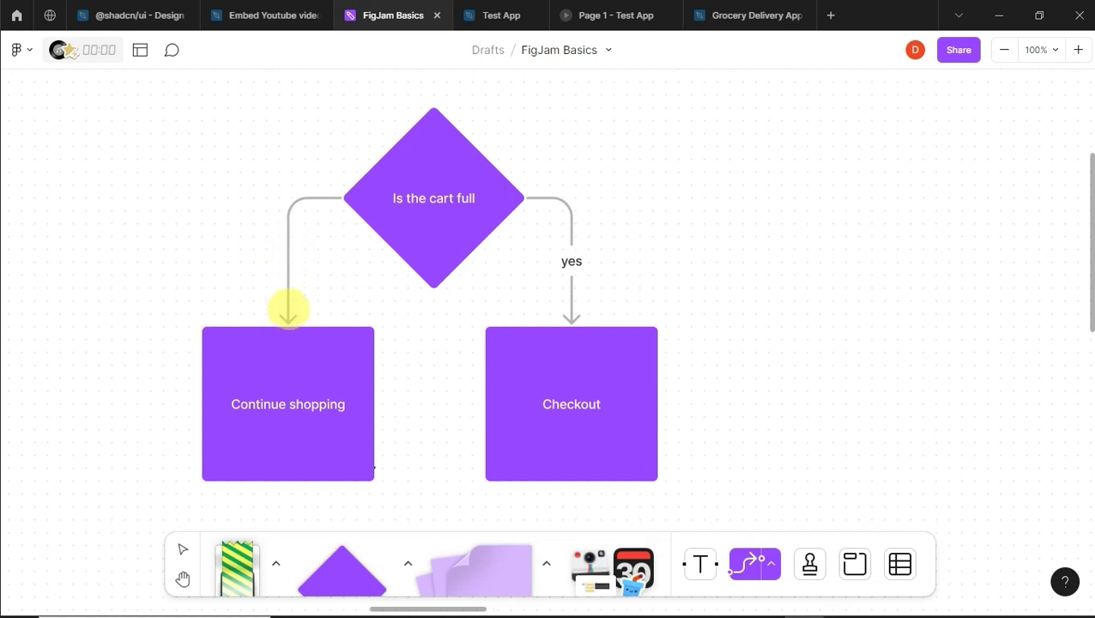
pyautogui.click(183, 547)
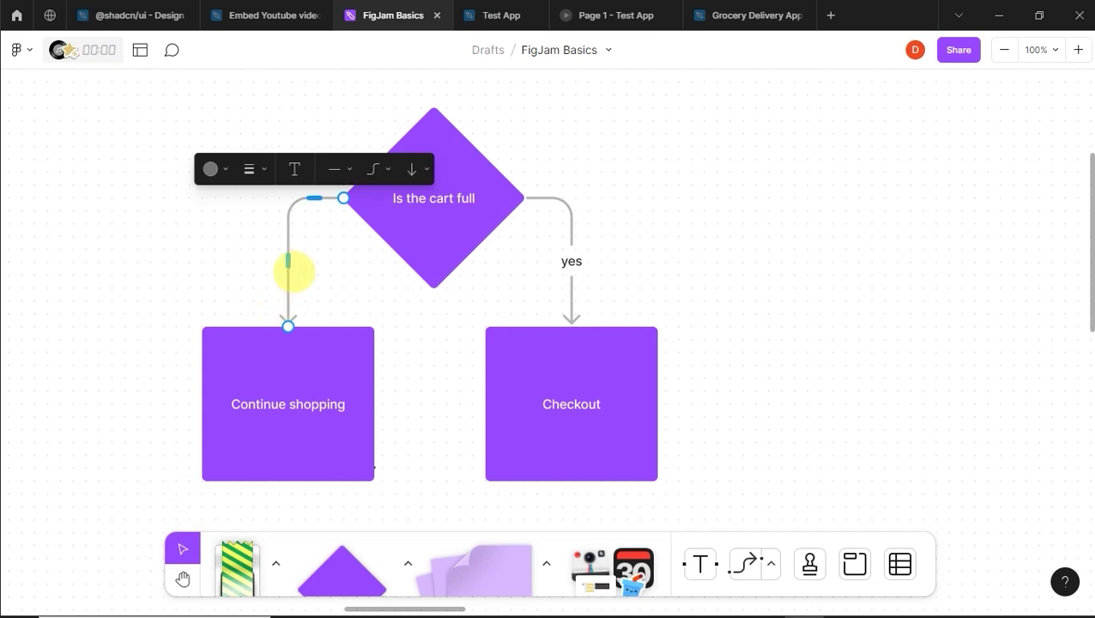
pyautogui.click(294, 169)
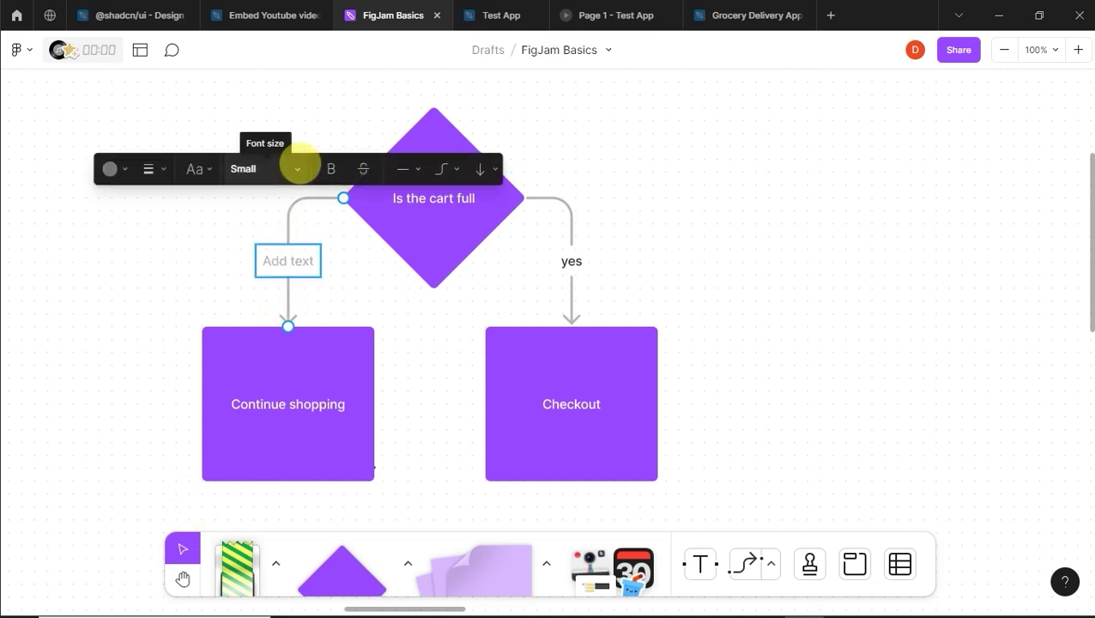
pyautogui.write('no')
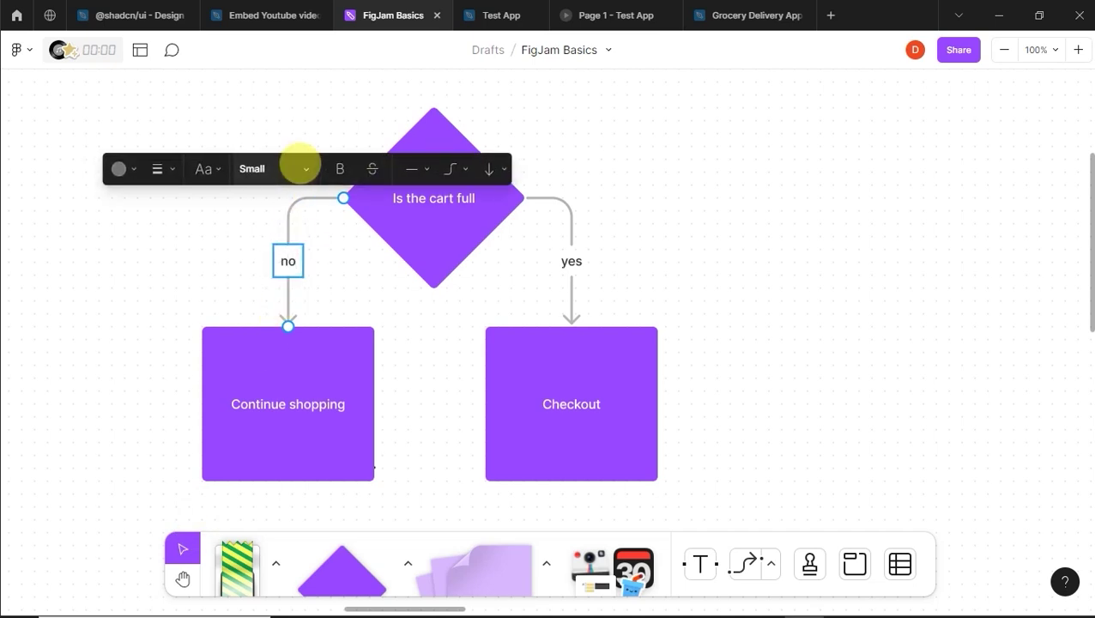
pyautogui.click(680, 258)
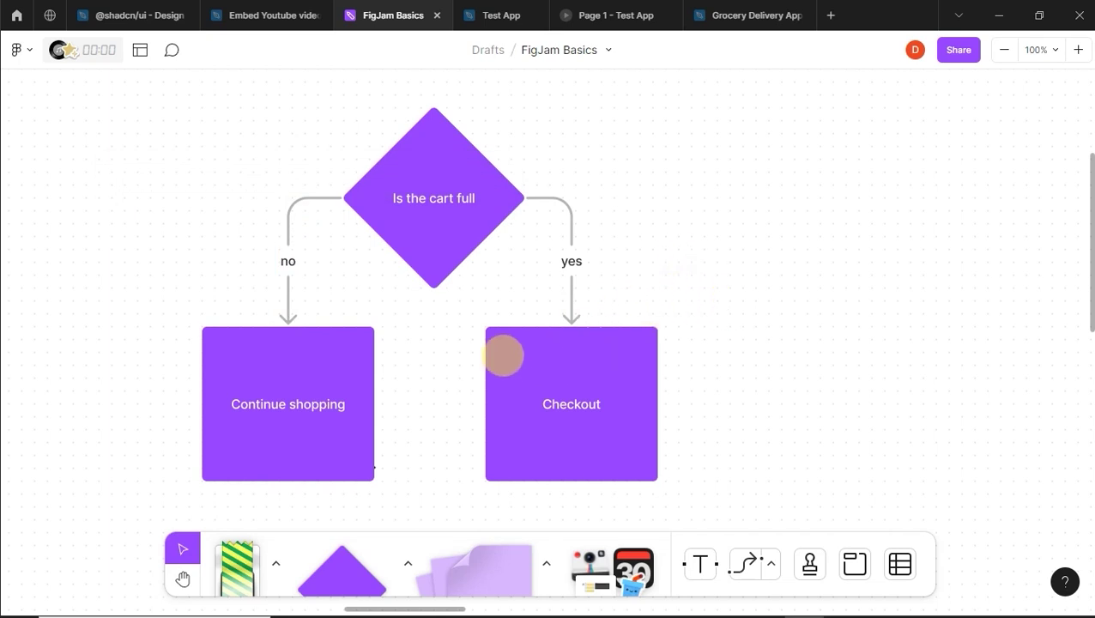
pyautogui.click(183, 579)
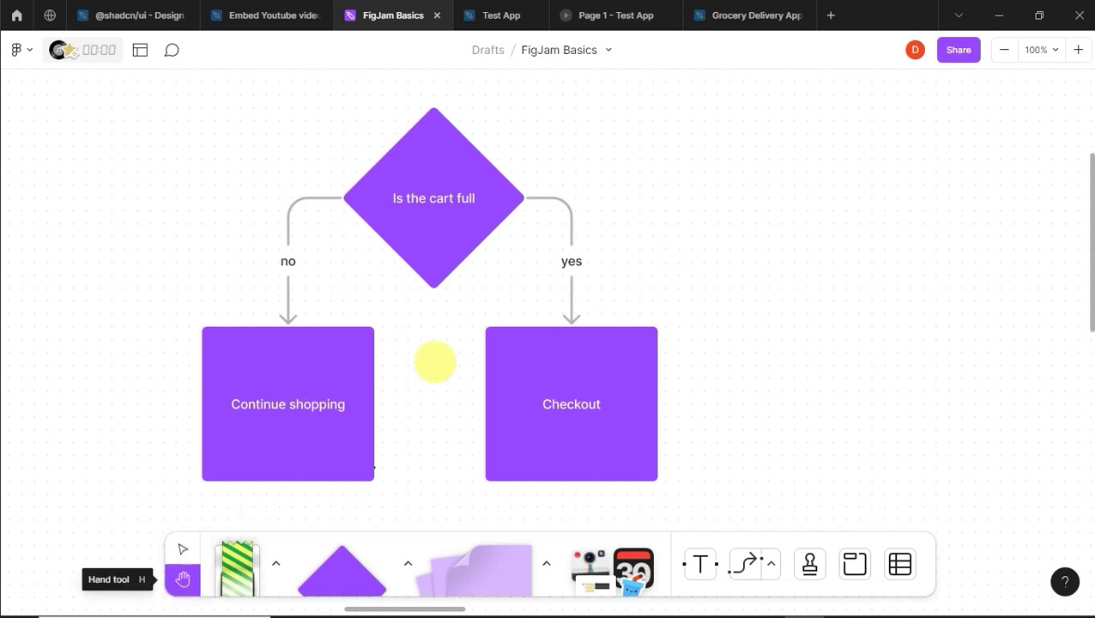
# Step: Fill the Checkout square with yellow
pyautogui.moveTo(460, 306); pyautogui.dragTo(279, 280)
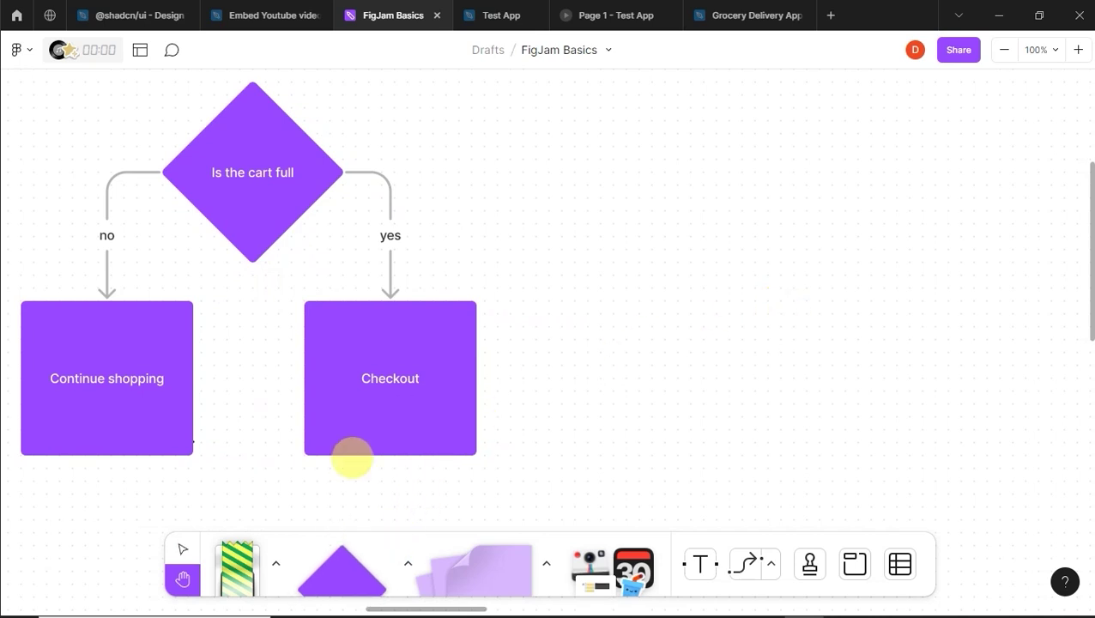
pyautogui.click(181, 548)
pyautogui.click(421, 426)
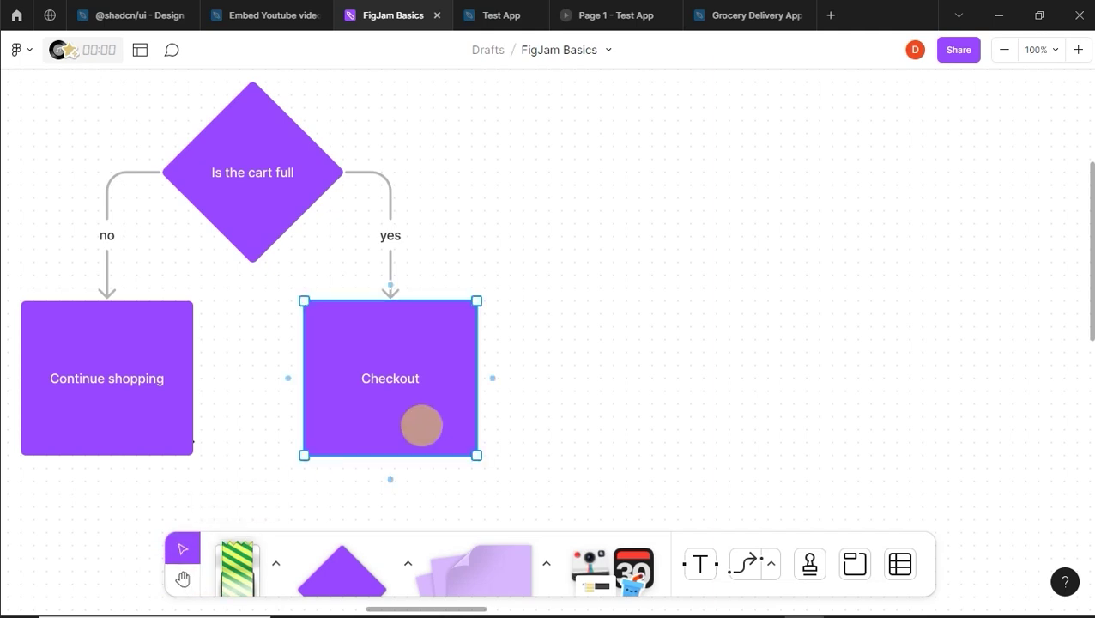
pyautogui.click(231, 249)
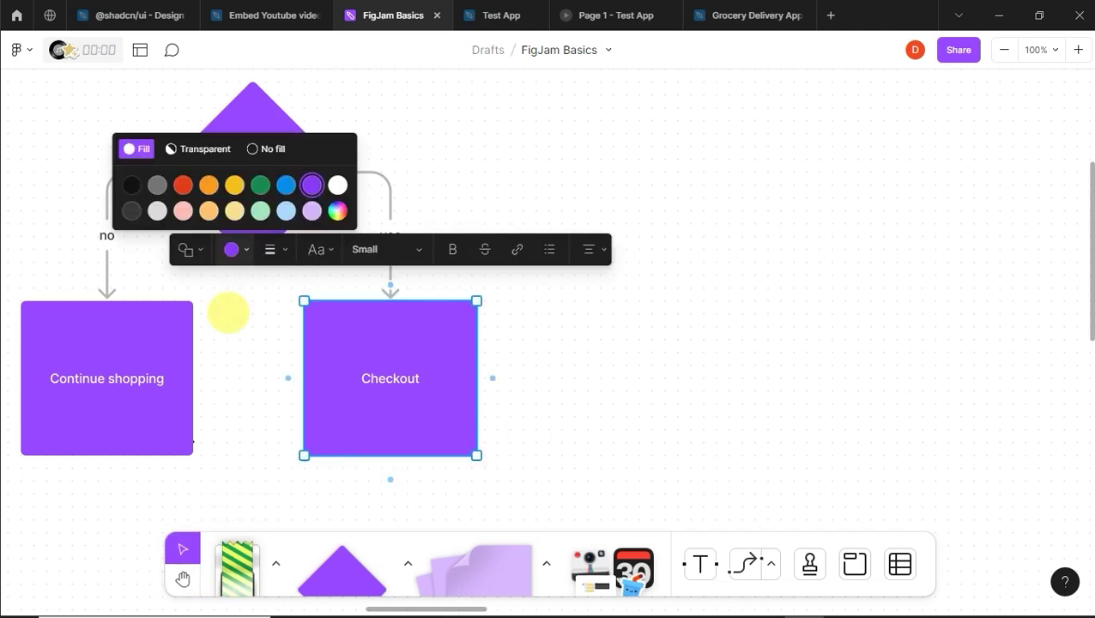
pyautogui.click(234, 182)
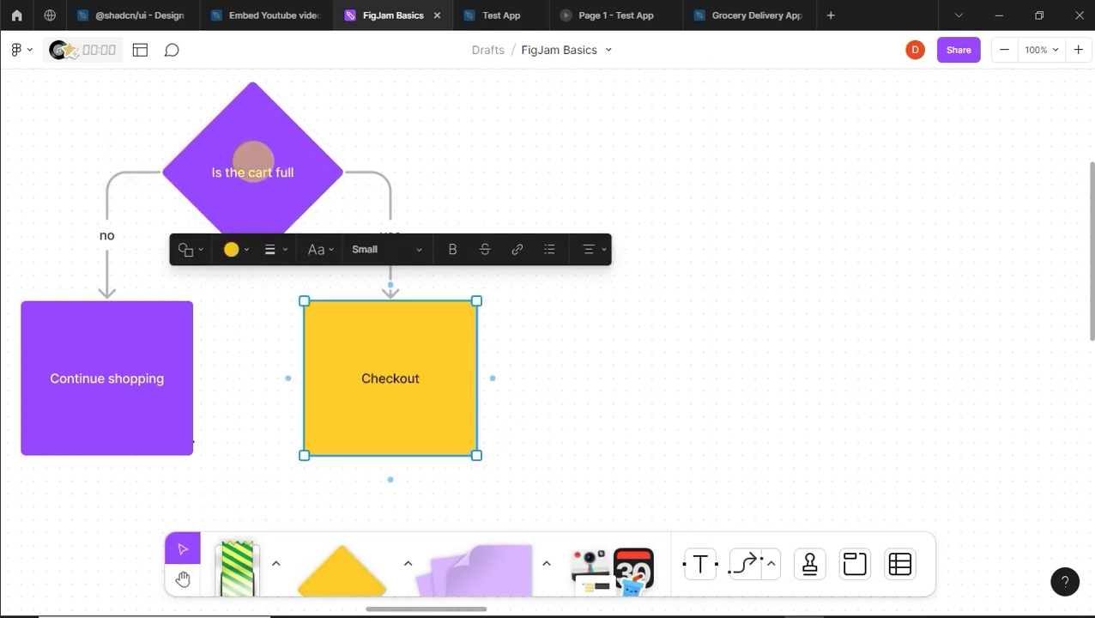
# Step: Fill the Continue shopping box with dark green
pyautogui.click(147, 320)
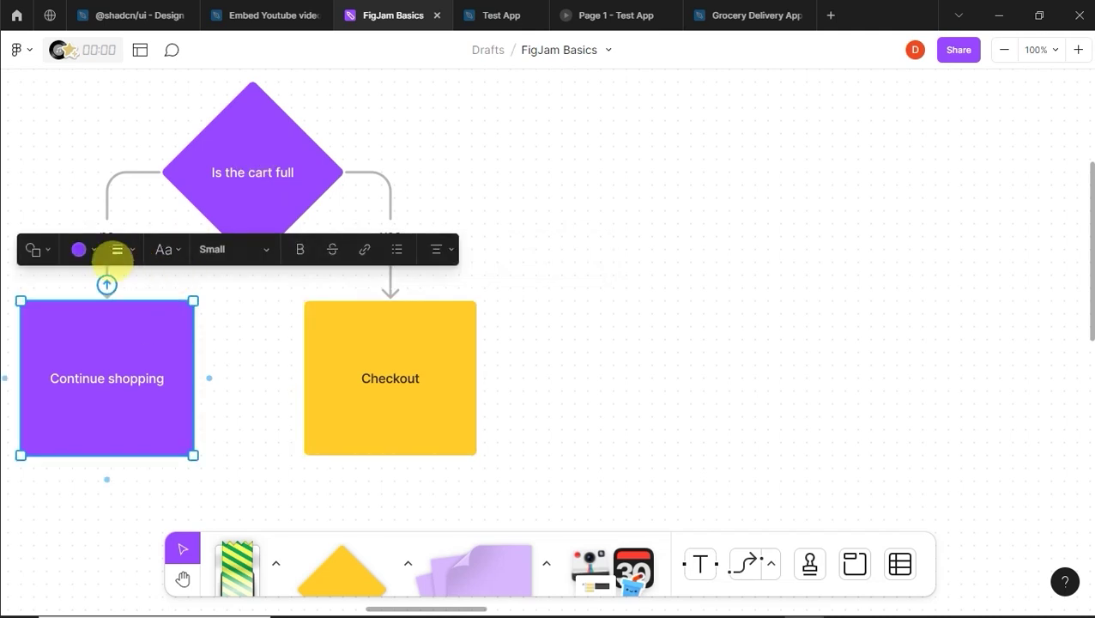
pyautogui.click(91, 248)
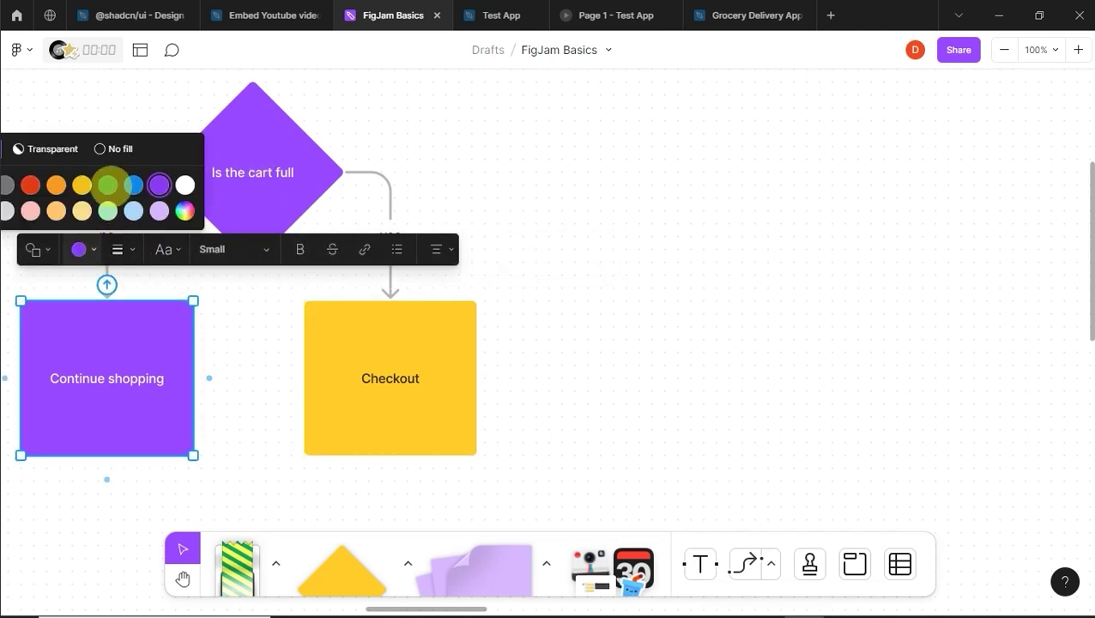
pyautogui.click(107, 184)
pyautogui.click(700, 191)
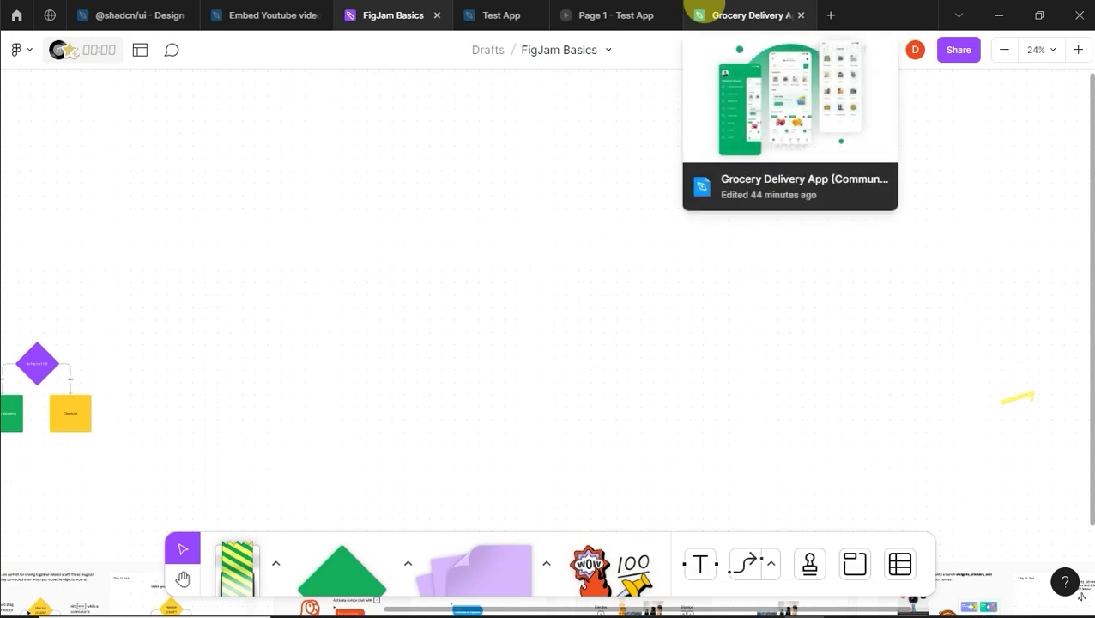
# Step: Copy the Home screen frame from the Grocery Delivery App file and return to FigJam Basics
pyautogui.click(700, 14)
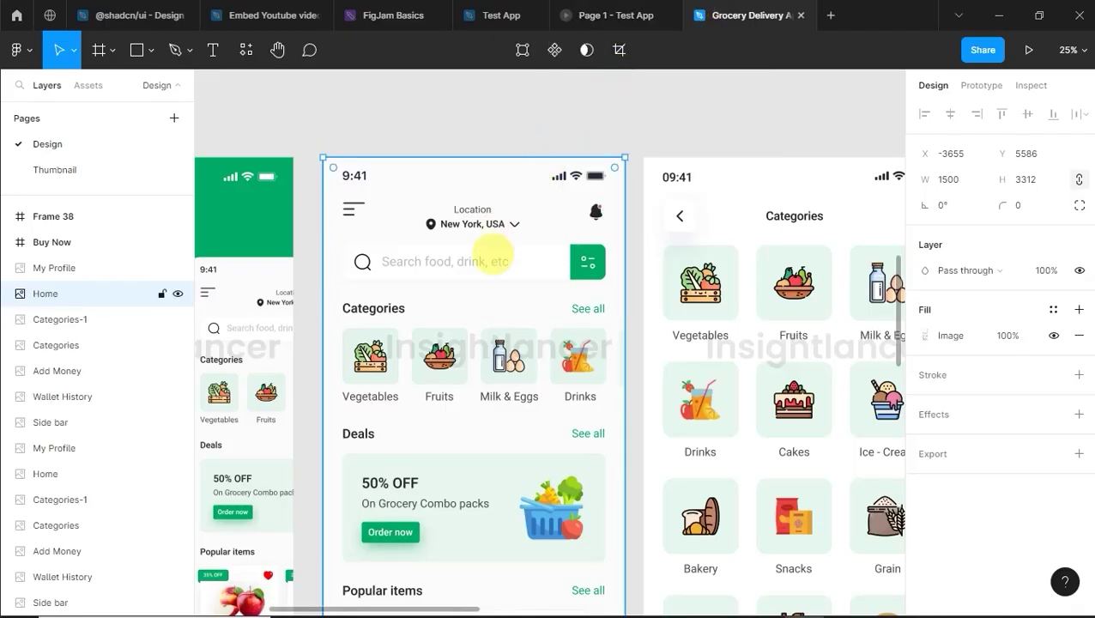
pyautogui.rightClick(489, 256)
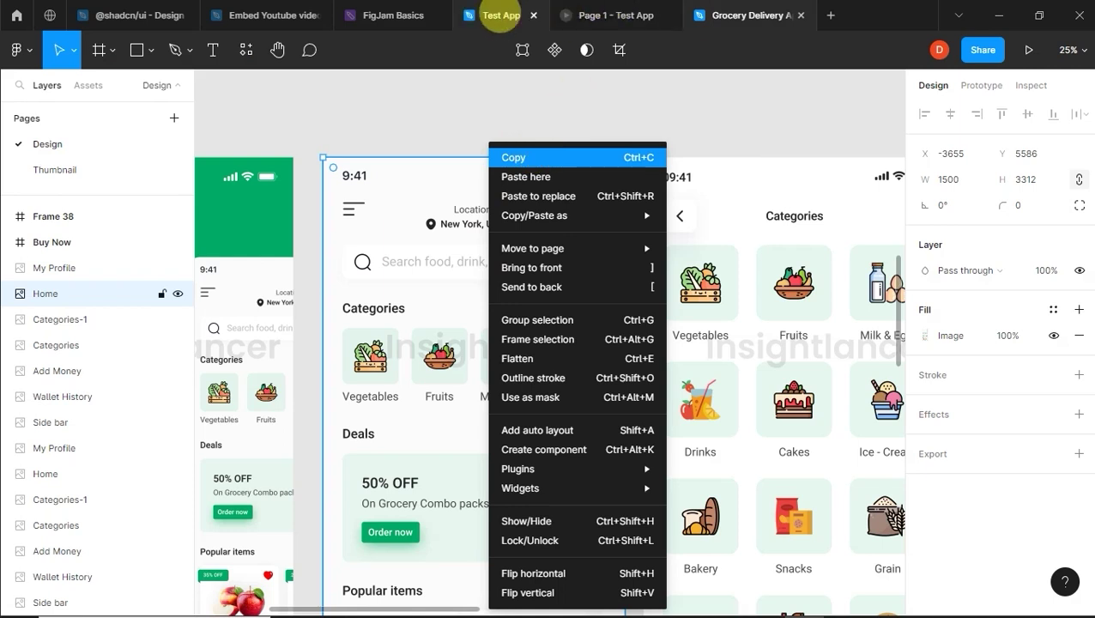
pyautogui.click(410, 14)
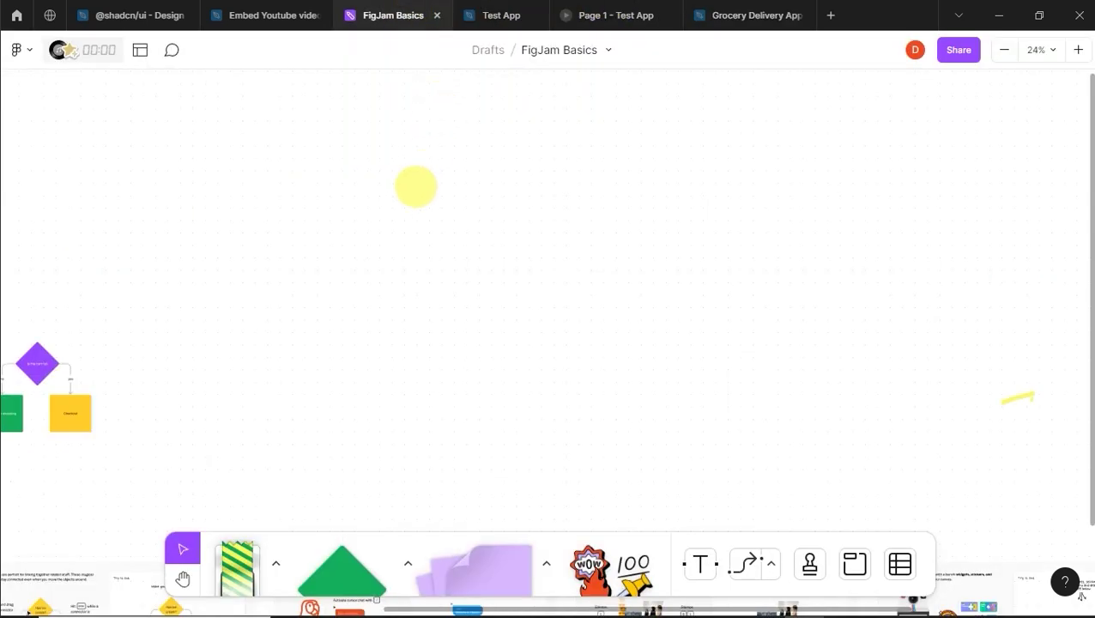
# Step: Paste the Home screen mockup onto the board, move it beside the flowchart and enlarge it
pyautogui.rightClick(403, 186)
pyautogui.click(426, 199)
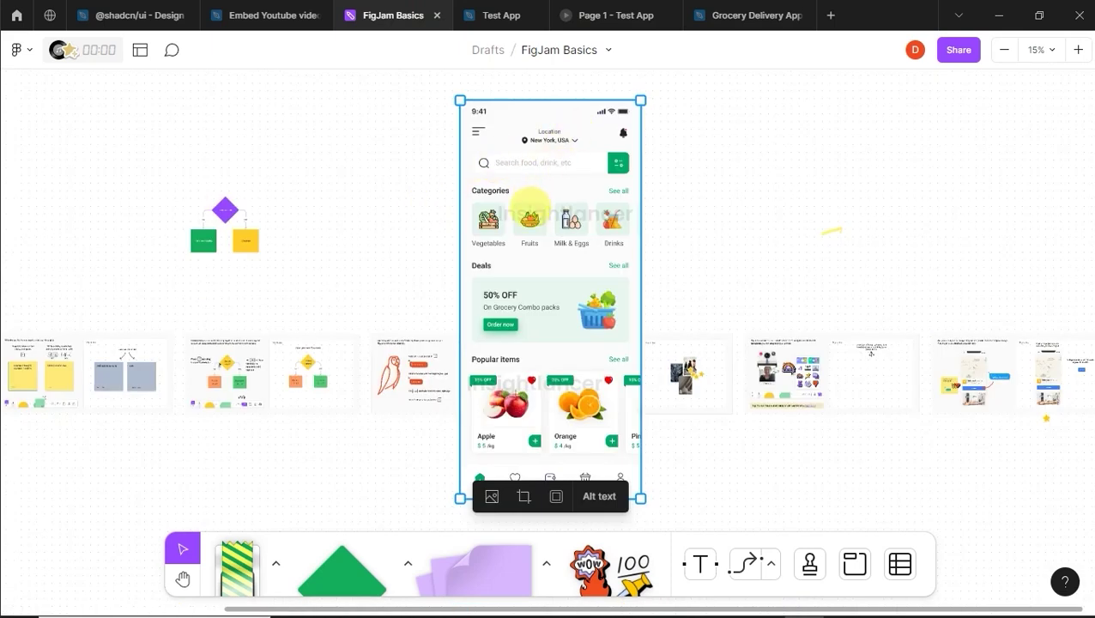
pyautogui.moveTo(532, 172); pyautogui.dragTo(411, 277)
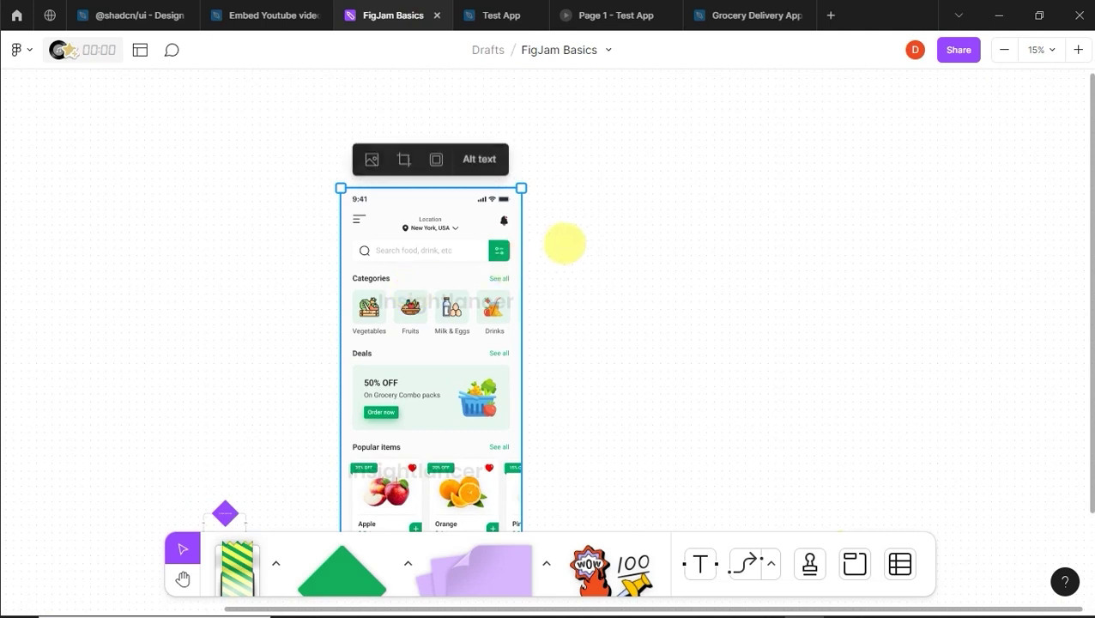
pyautogui.scroll(-4, 569, 242)
pyautogui.scroll(3, 570, 238)
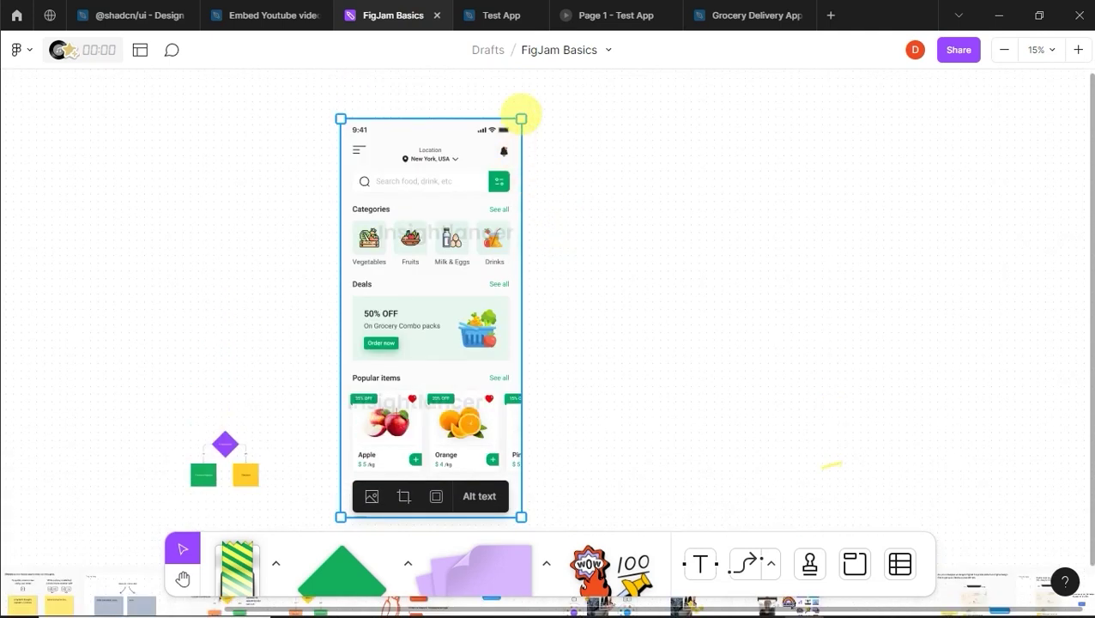
pyautogui.moveTo(521, 118); pyautogui.dragTo(546, 96)
pyautogui.click(596, 185)
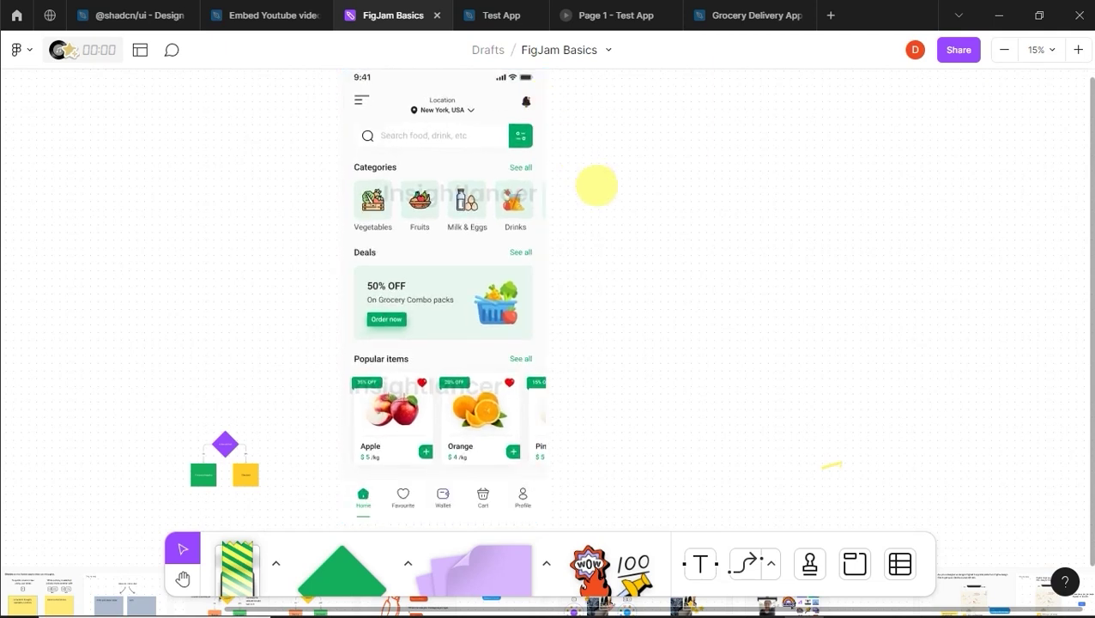
pyautogui.scroll(1, 606, 209)
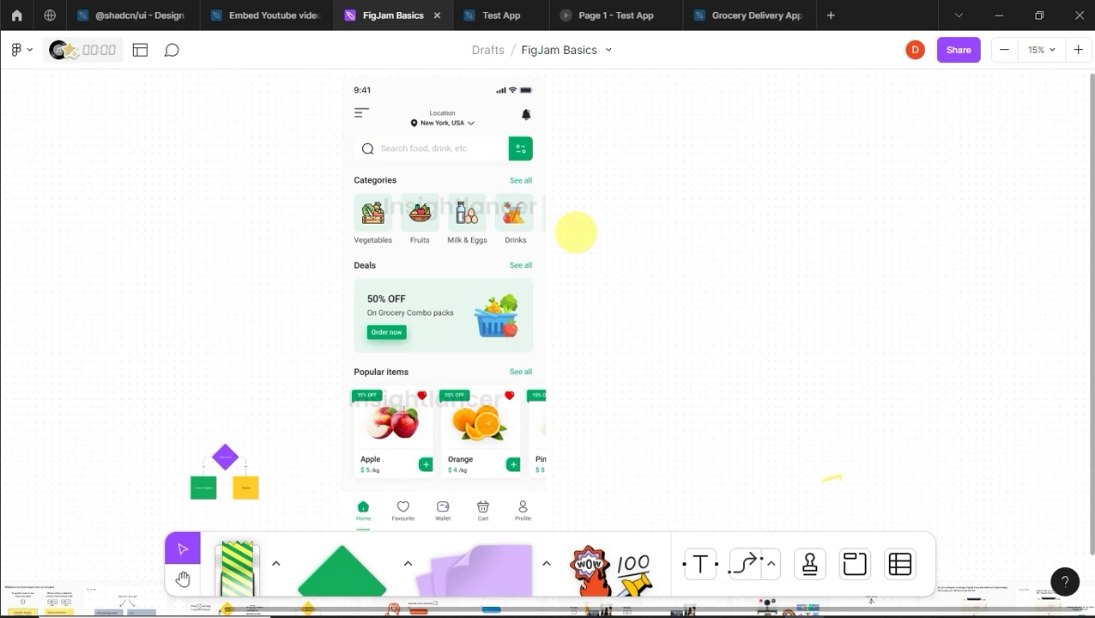
pyautogui.click(809, 563)
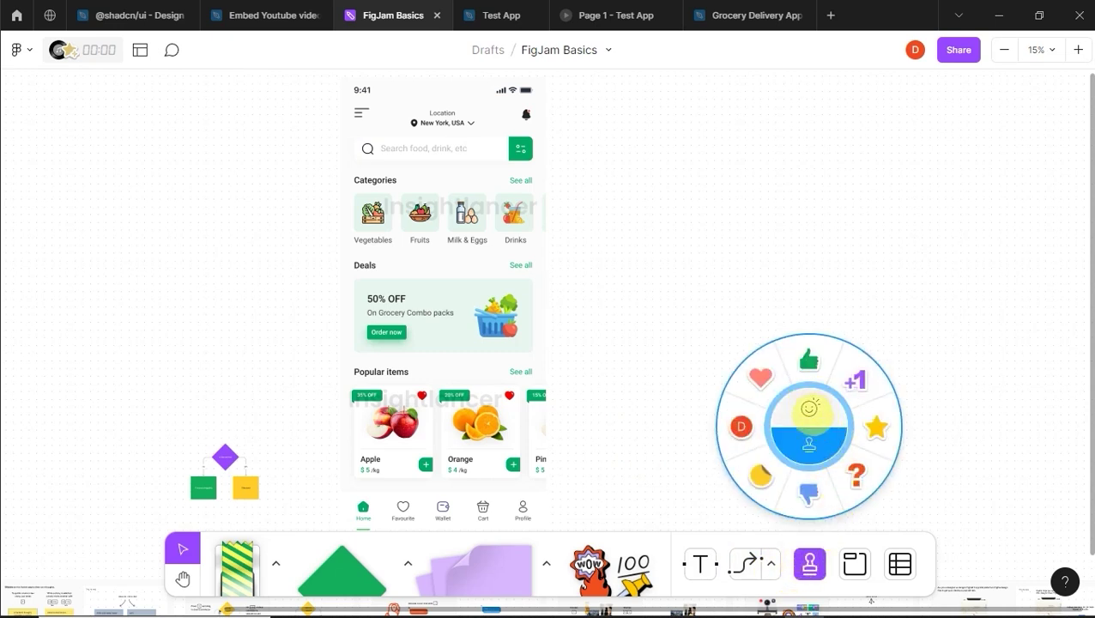
# Step: Send fire and laughing emoji reactions onto the board
pyautogui.click(809, 408)
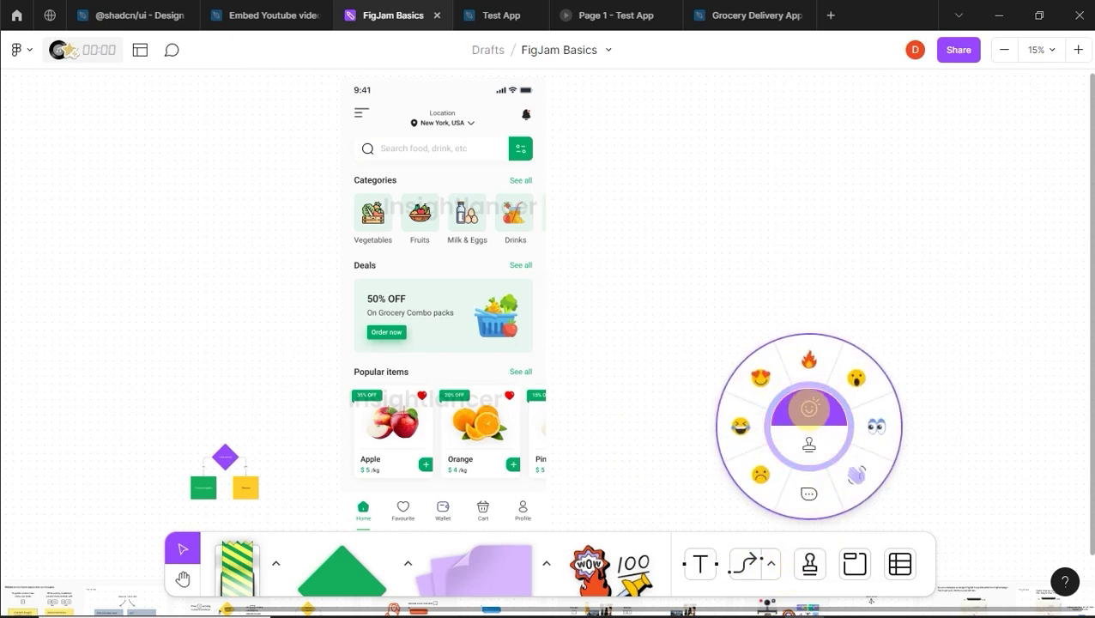
pyautogui.click(808, 360)
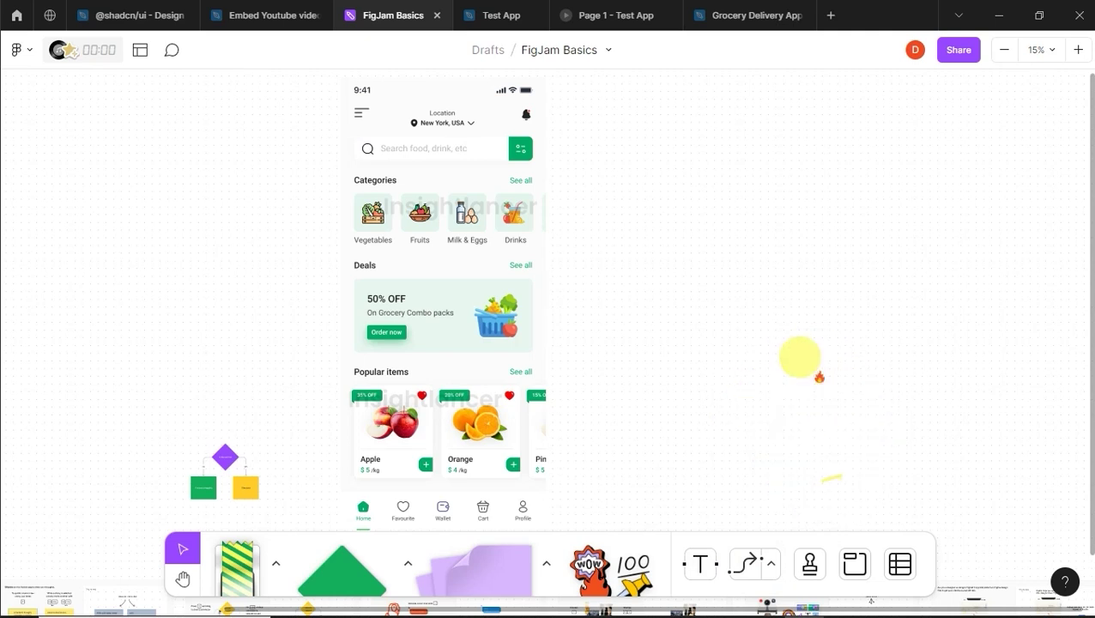
pyautogui.click(453, 247)
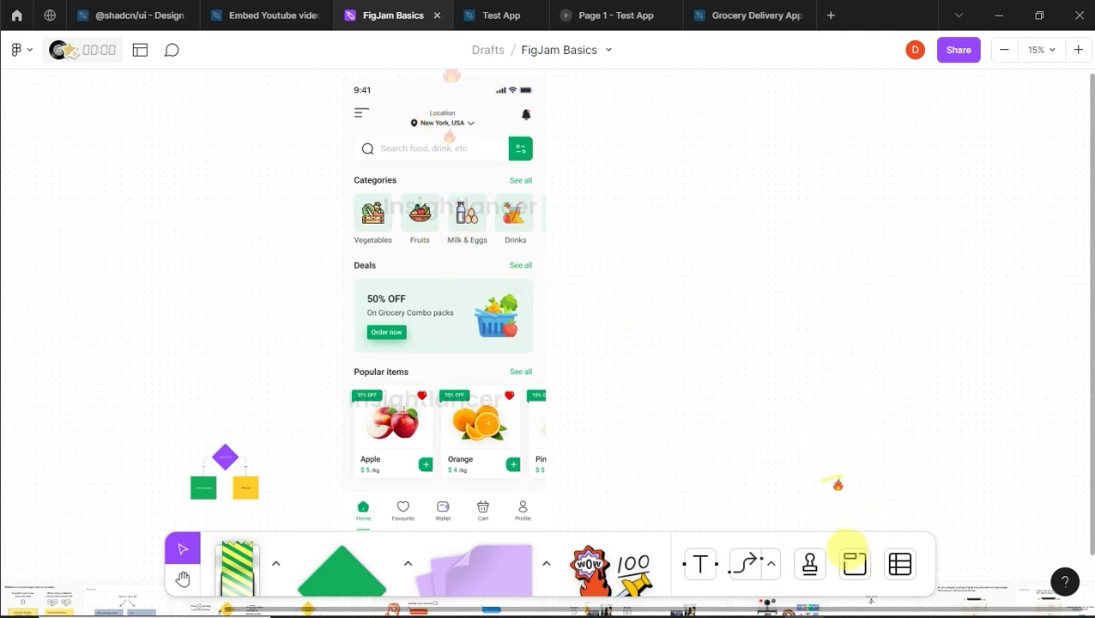
pyautogui.click(810, 560)
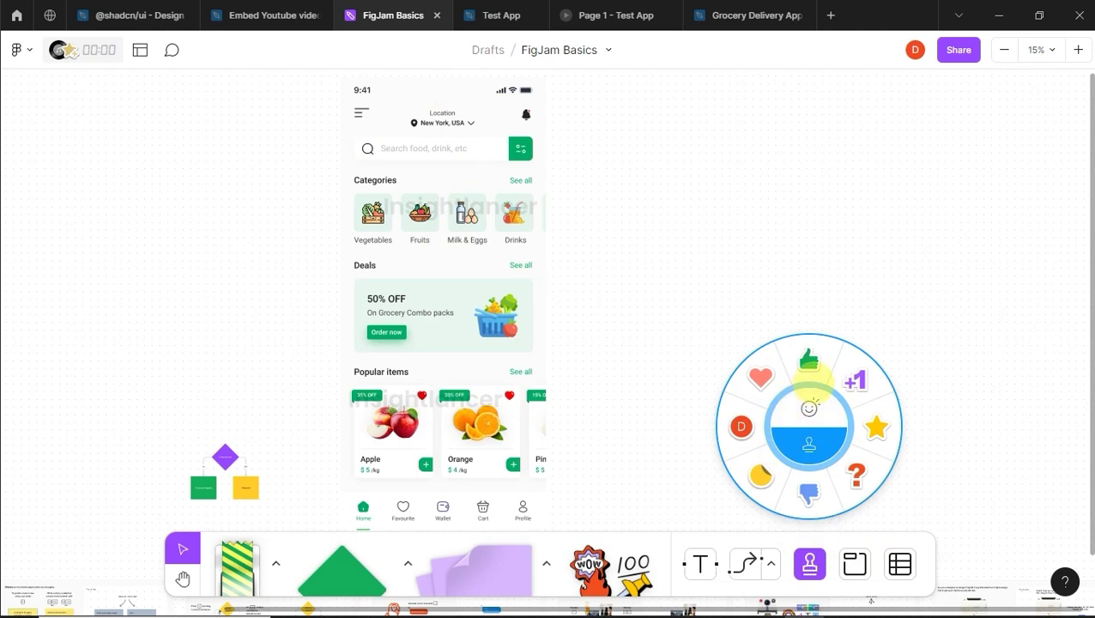
pyautogui.click(809, 408)
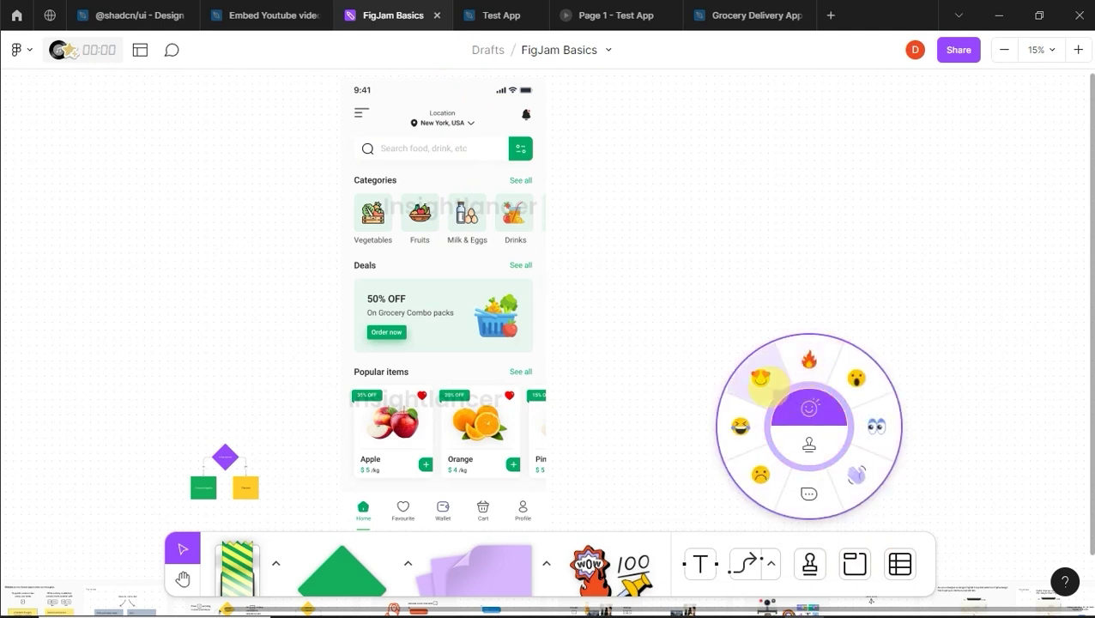
pyautogui.click(738, 423)
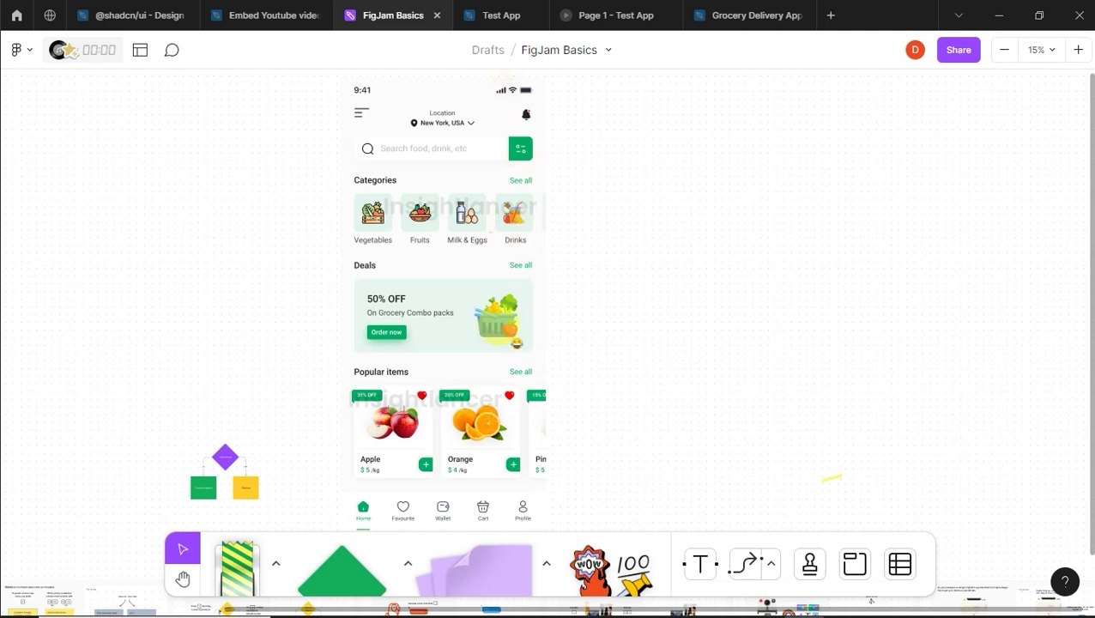
# Step: Stamp several thumbs-ups on the search bar and send hearts over the 50% OFF banner
pyautogui.click(809, 563)
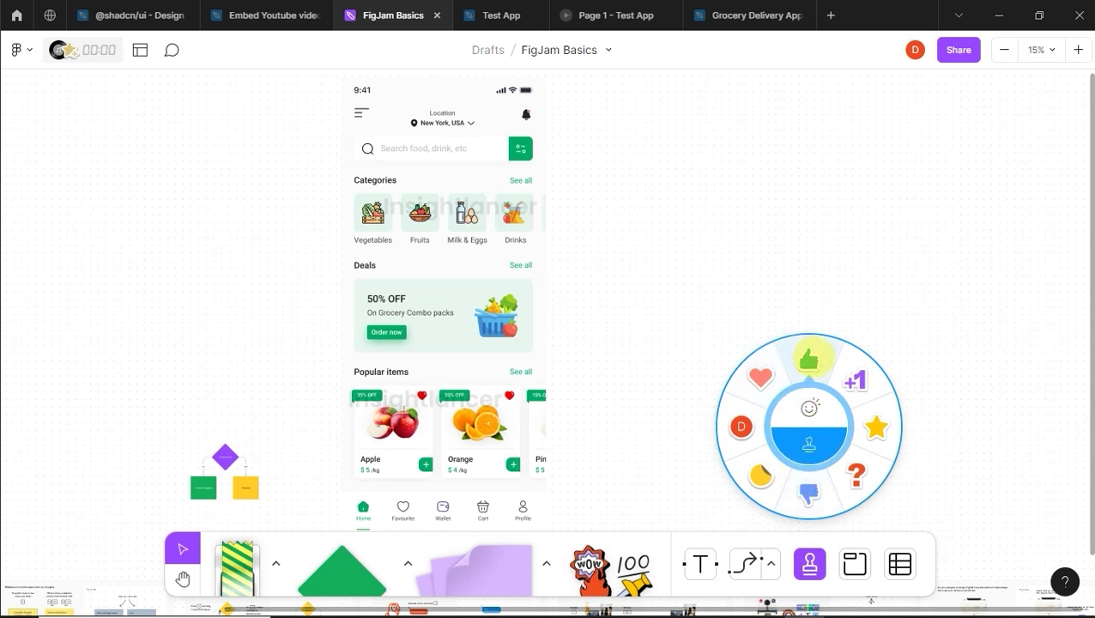
pyautogui.click(808, 359)
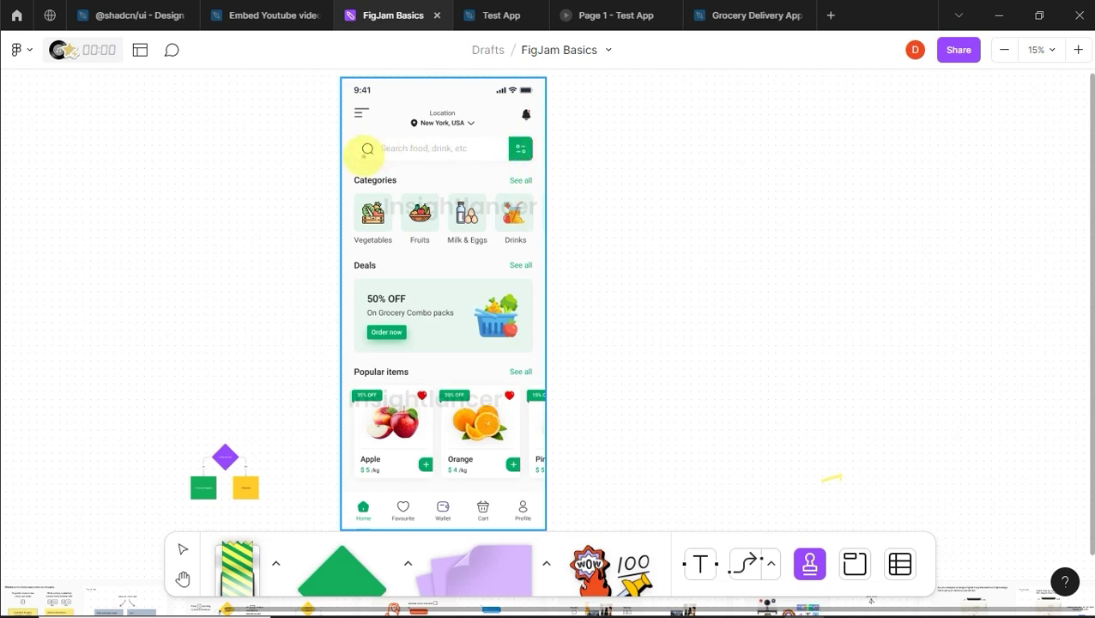
pyautogui.click(449, 147)
pyautogui.click(465, 146)
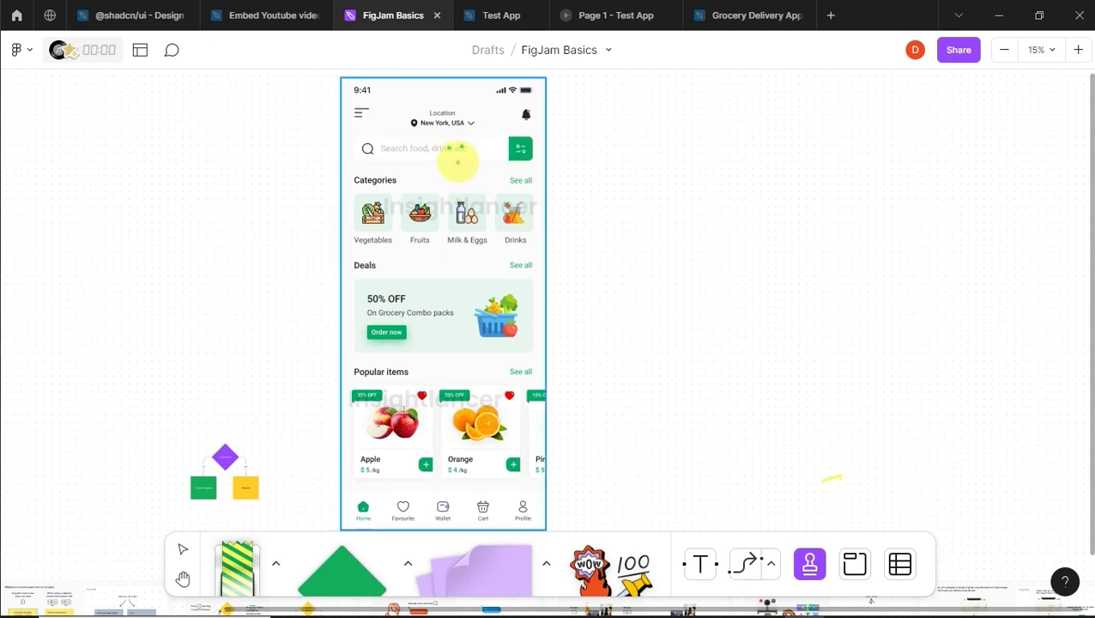
pyautogui.click(469, 155)
pyautogui.click(478, 144)
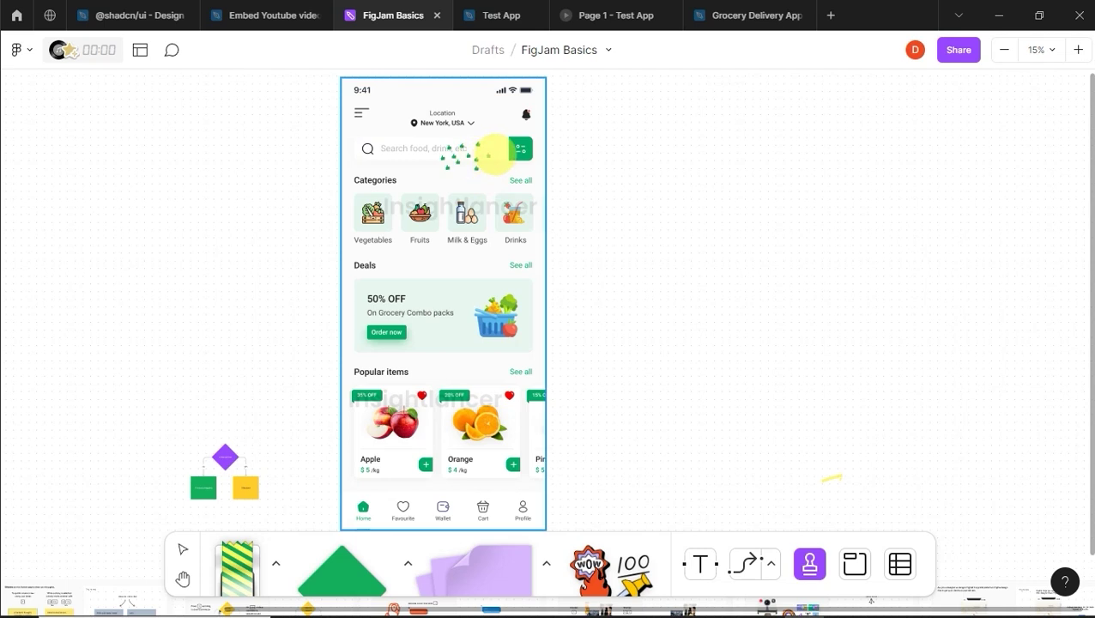
pyautogui.click(809, 563)
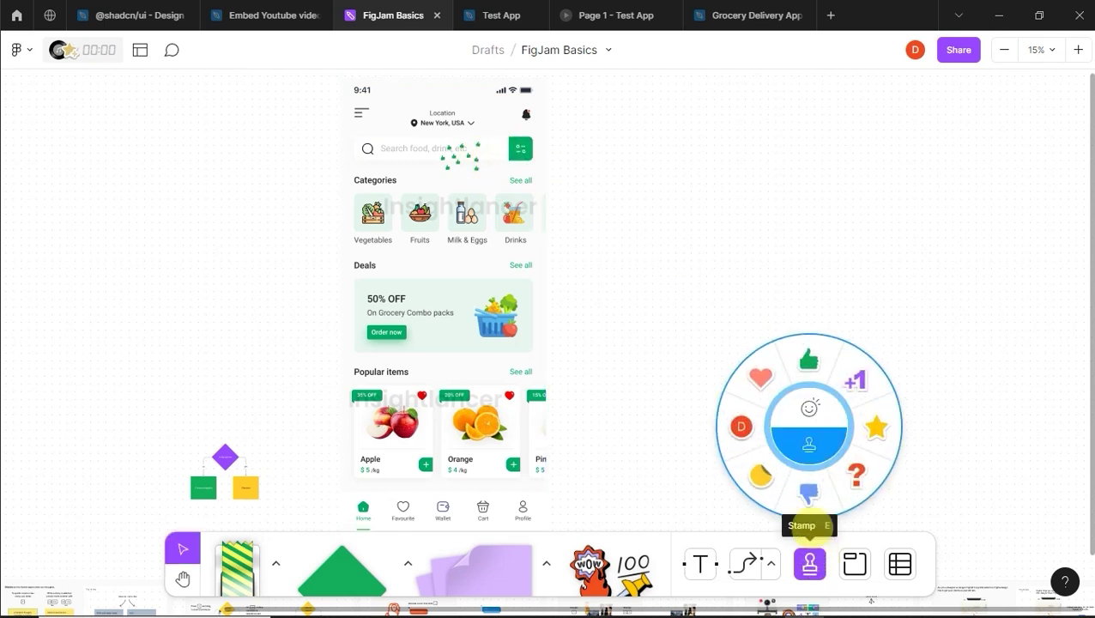
pyautogui.click(759, 378)
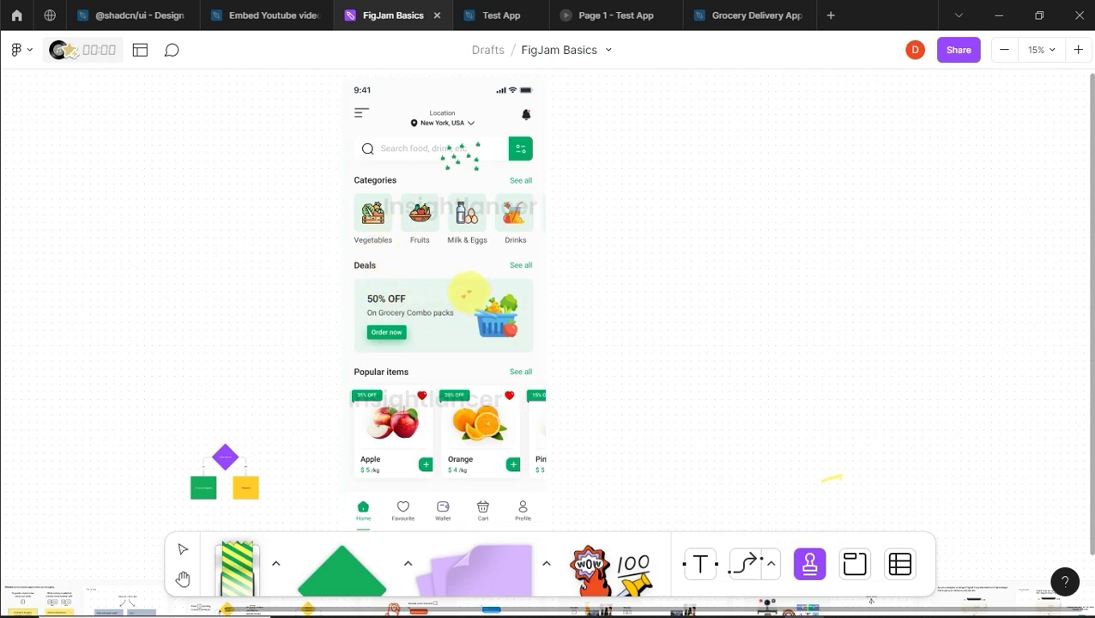
pyautogui.click(477, 284)
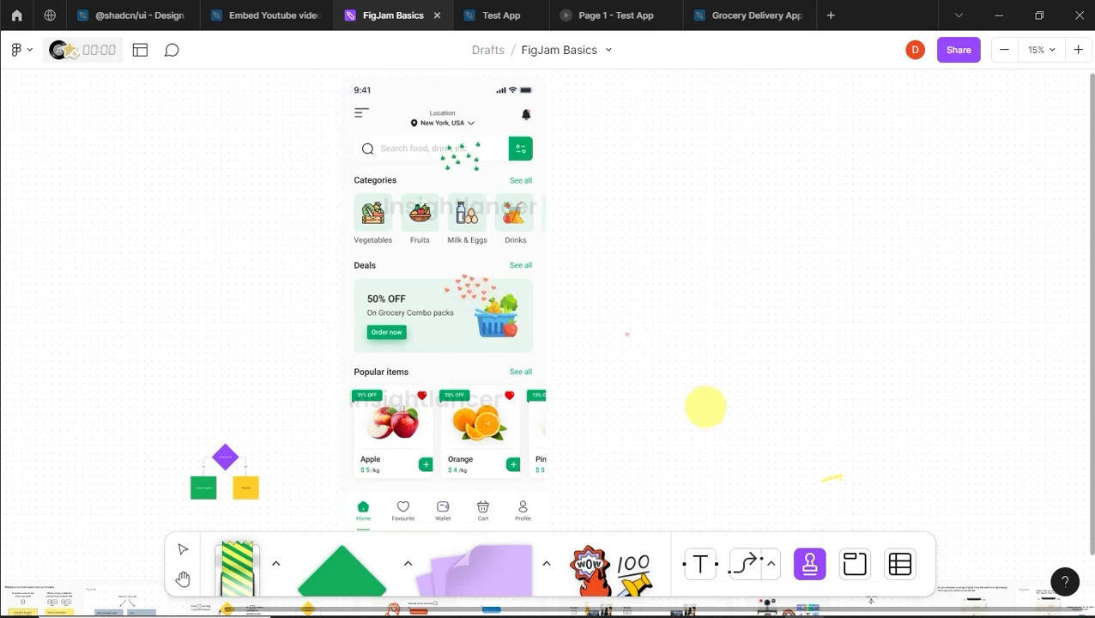
# Step: Stamp question marks beside the notification bell, then return to selecting
pyautogui.click(809, 564)
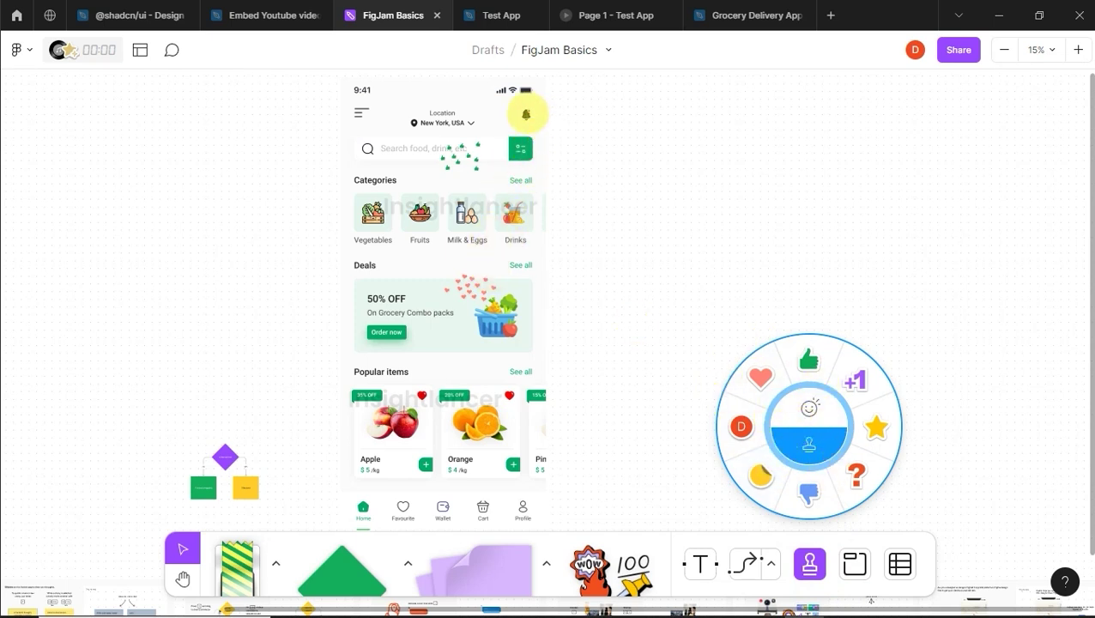
pyautogui.click(856, 472)
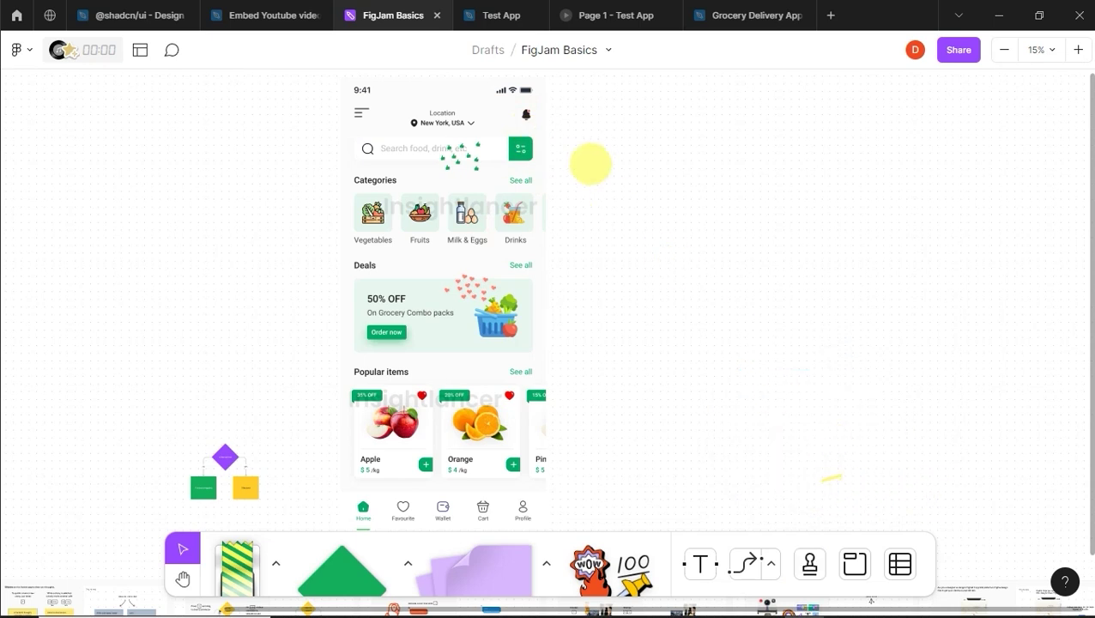
pyautogui.click(541, 116)
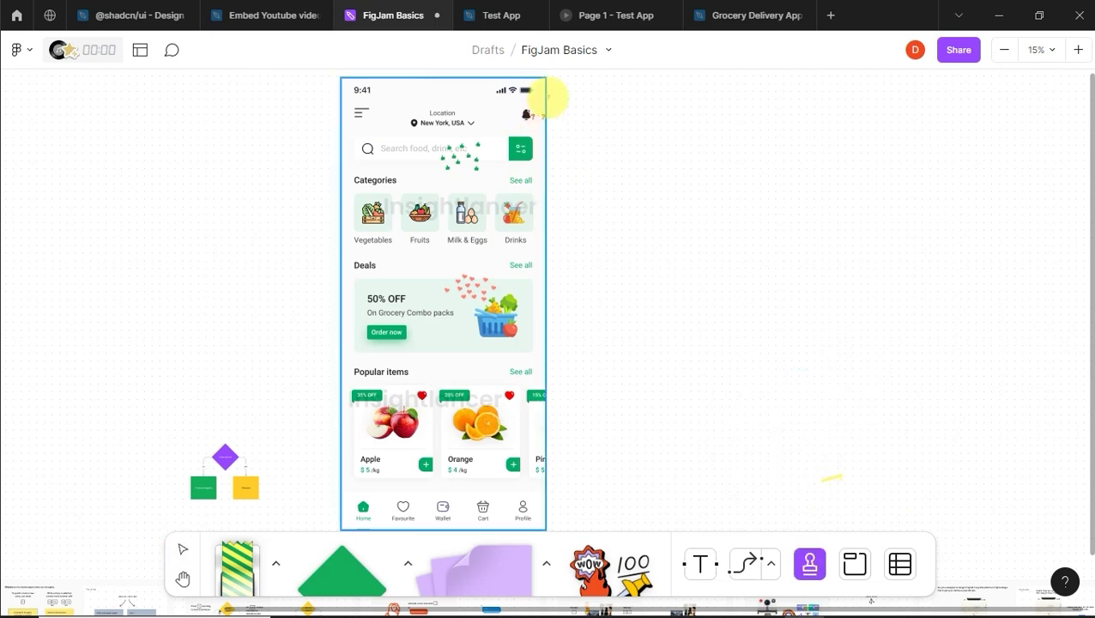
pyautogui.click(557, 135)
pyautogui.click(557, 162)
pyautogui.click(176, 549)
pyautogui.press('v')
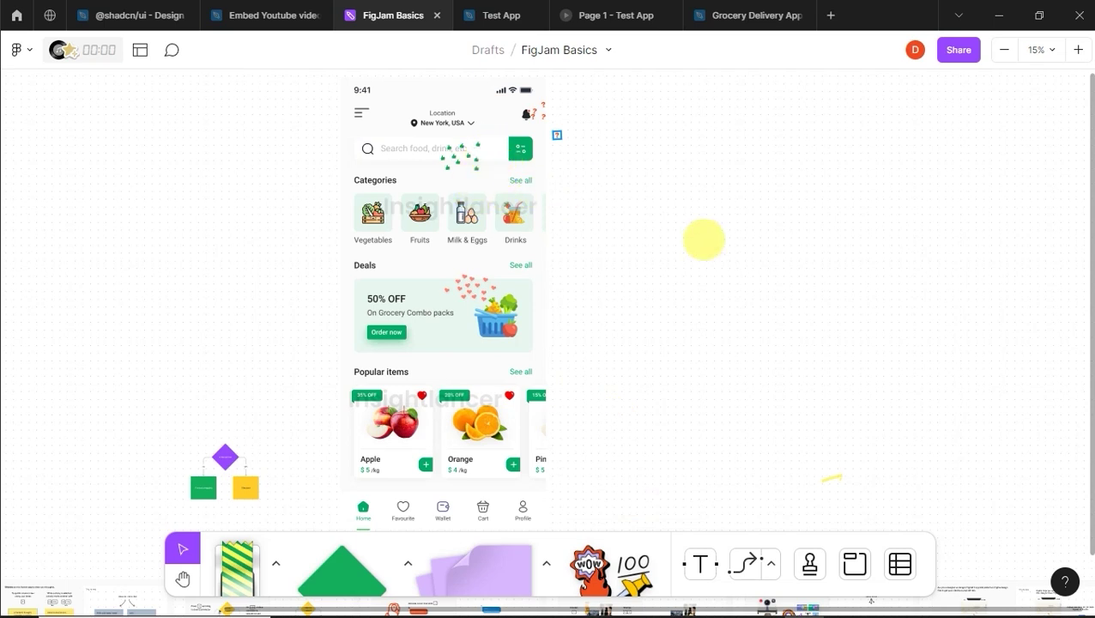
# Step: Find the Totes emotes pack in the sticker library and place its Fire sticker
pyautogui.moveTo(626, 562)
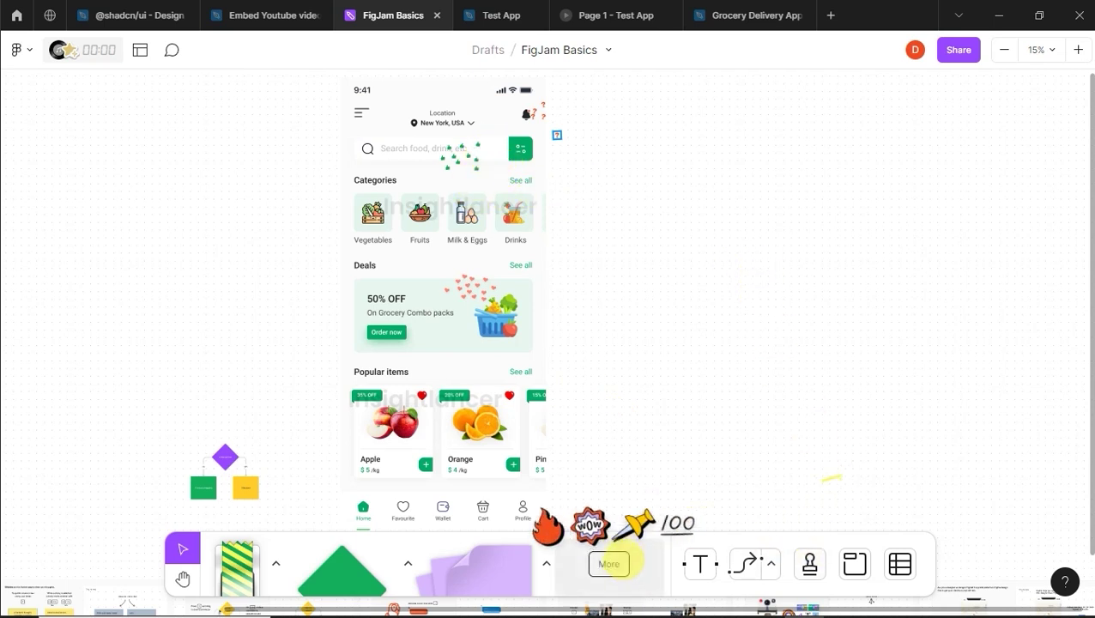
pyautogui.click(608, 564)
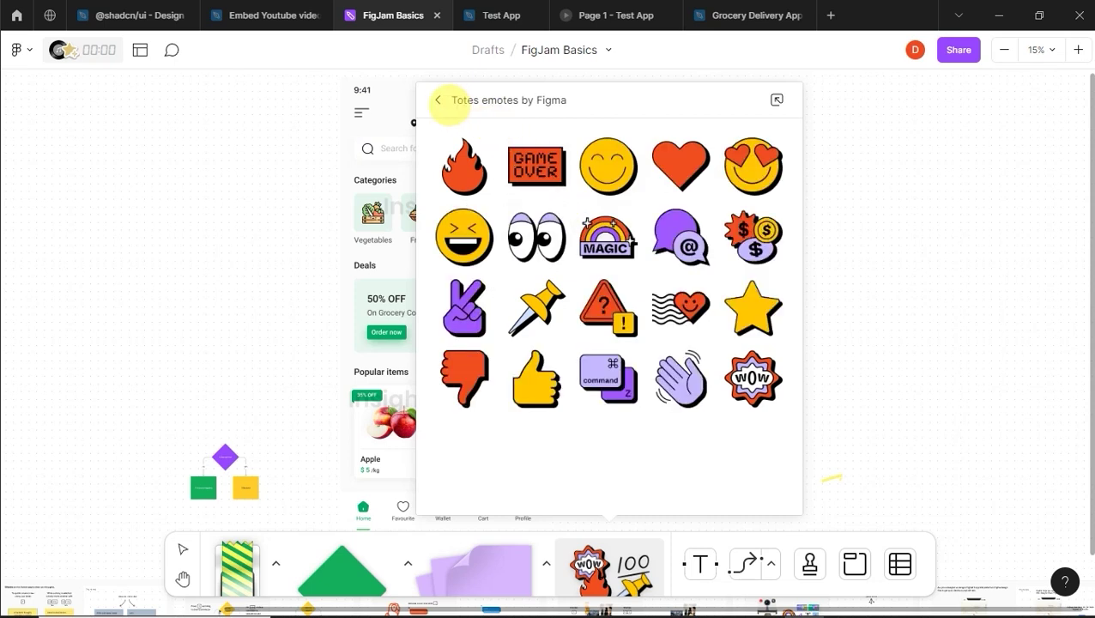
pyautogui.click(436, 100)
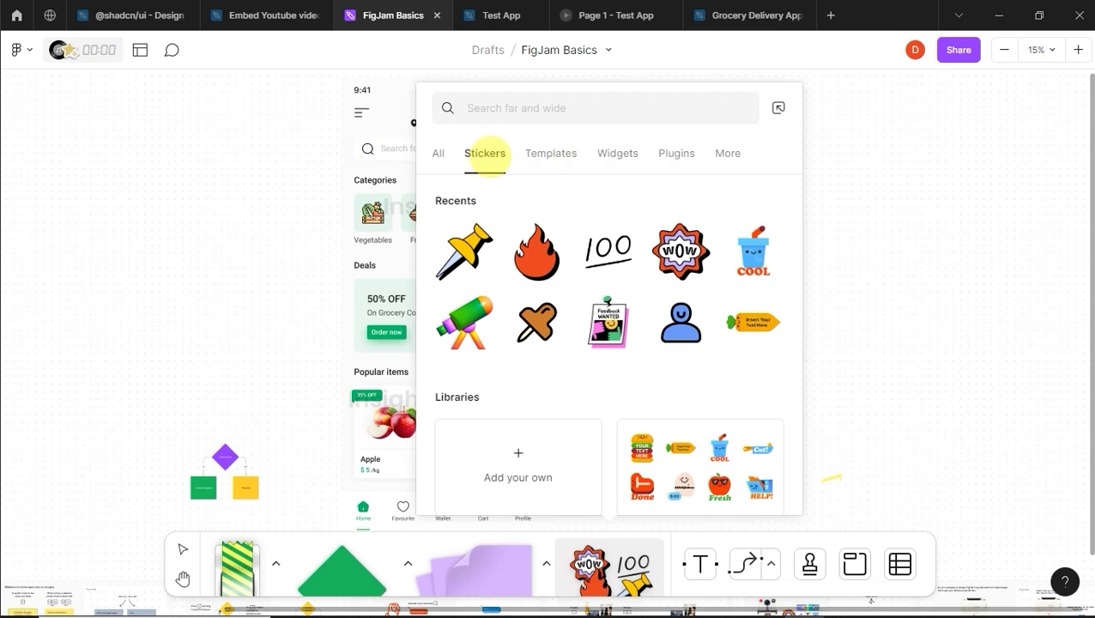
pyautogui.scroll(-5, 609, 301)
pyautogui.scroll(-10, 608, 304)
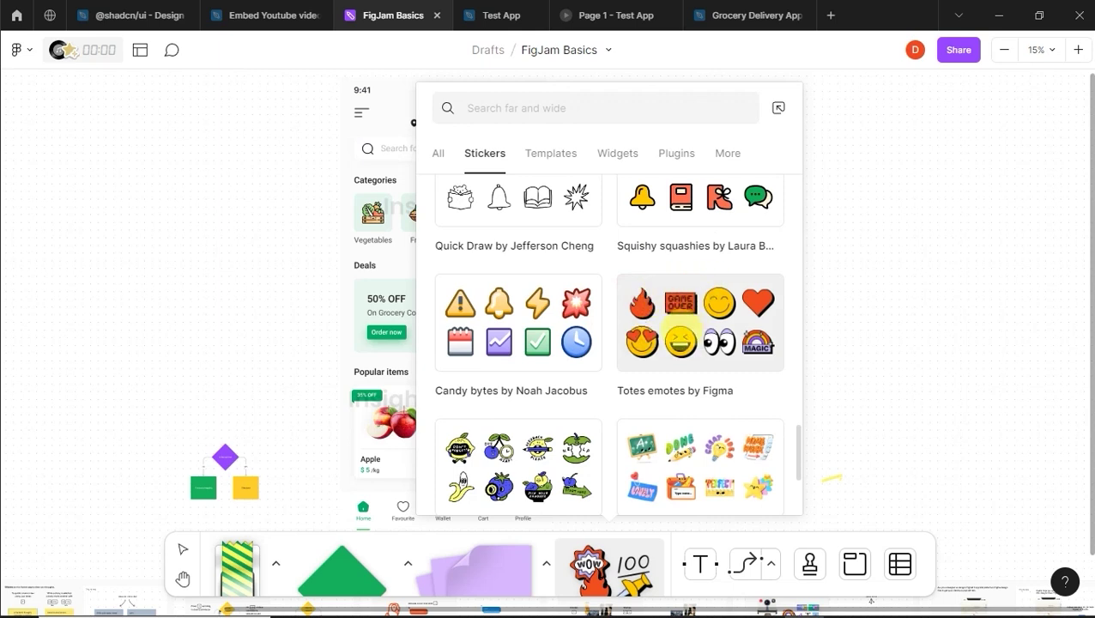
pyautogui.scroll(-3, 678, 330)
pyautogui.scroll(4, 677, 326)
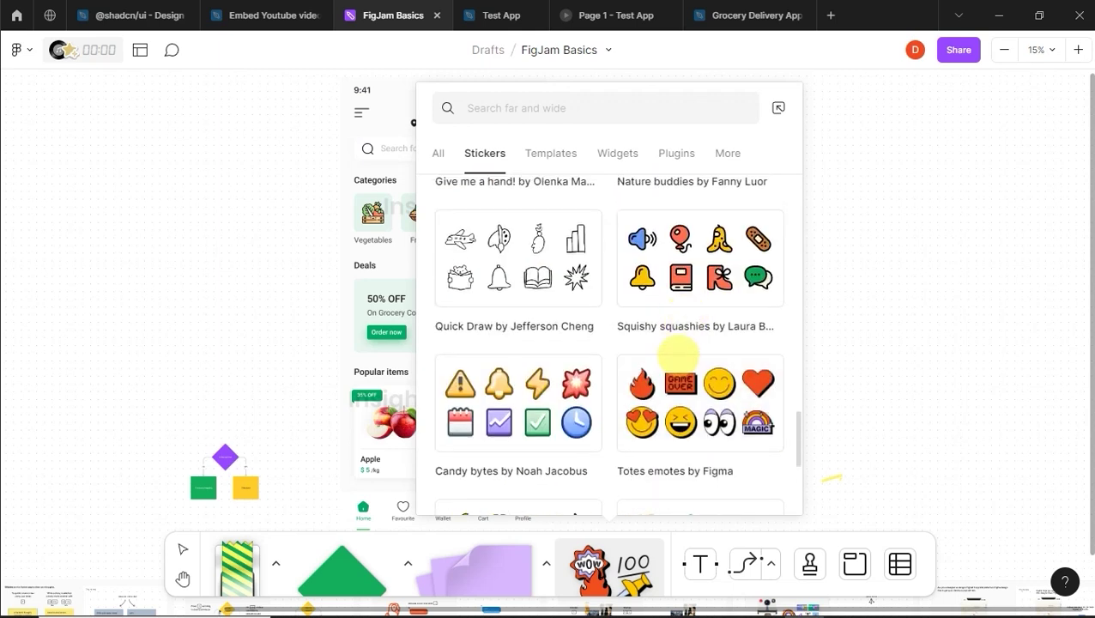
pyautogui.click(681, 353)
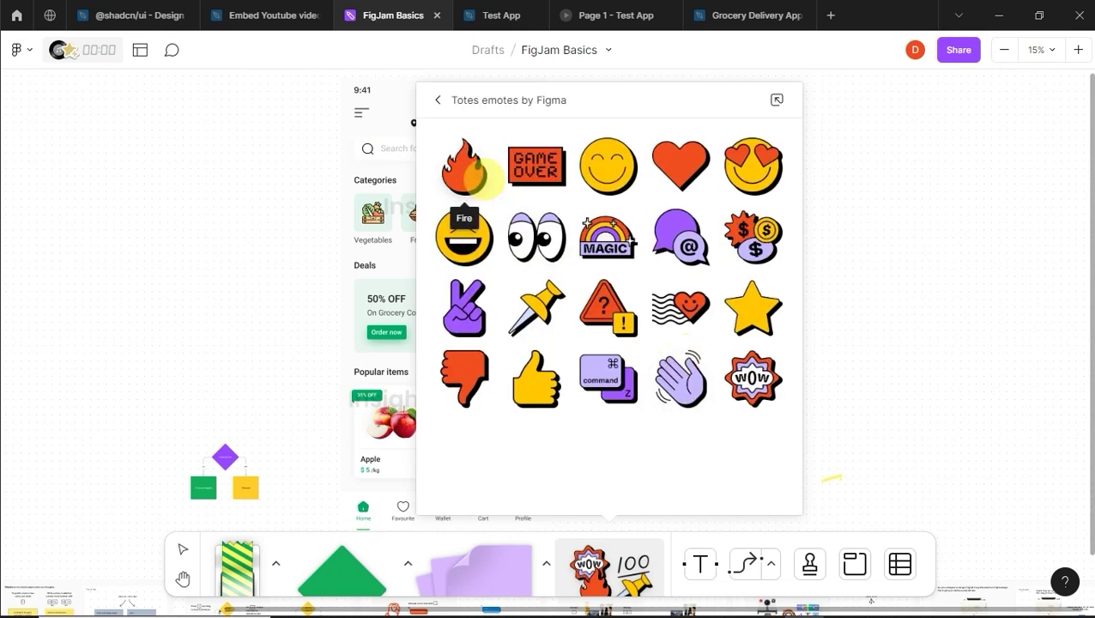
pyautogui.click(468, 170)
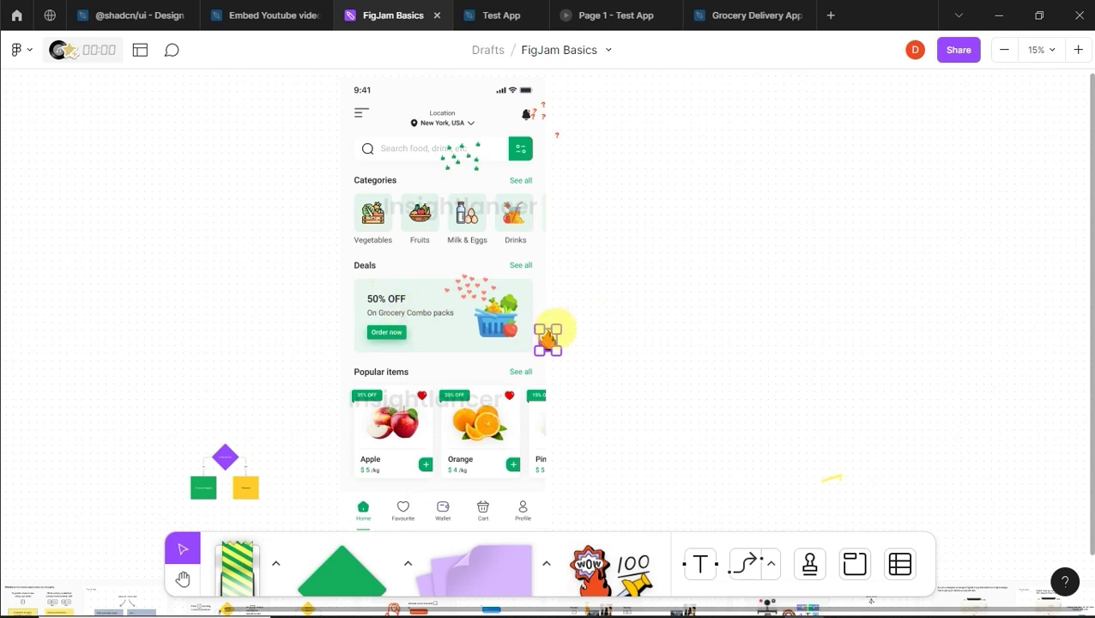
# Step: Move the fire sticker onto the Deals card, then resize and tilt it over the card's left edge
pyautogui.moveTo(561, 327); pyautogui.dragTo(615, 292)
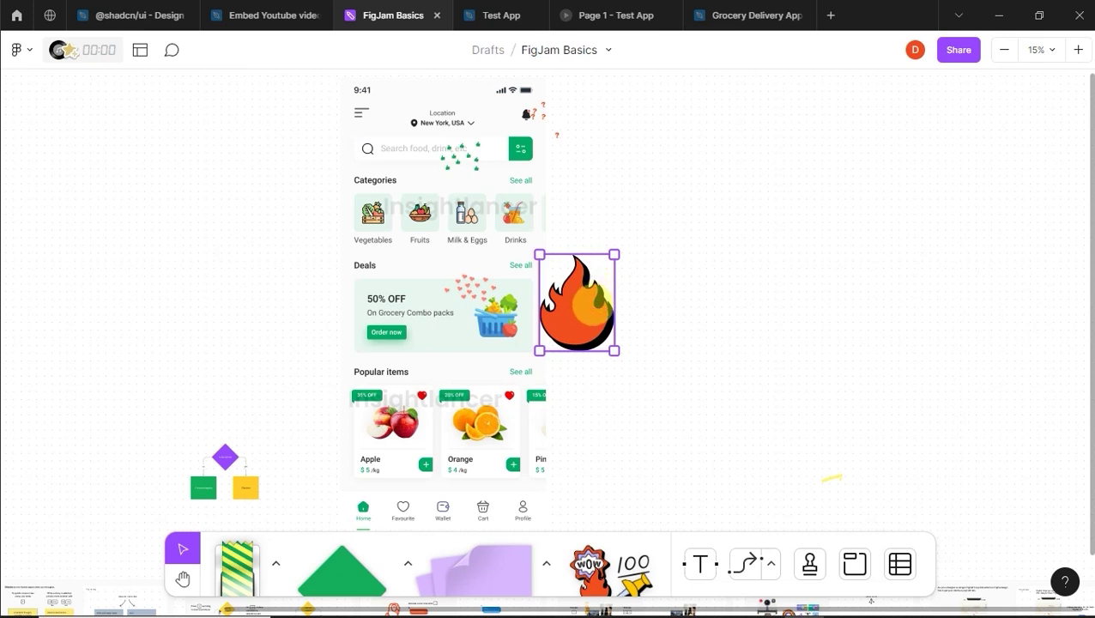
pyautogui.click(706, 286)
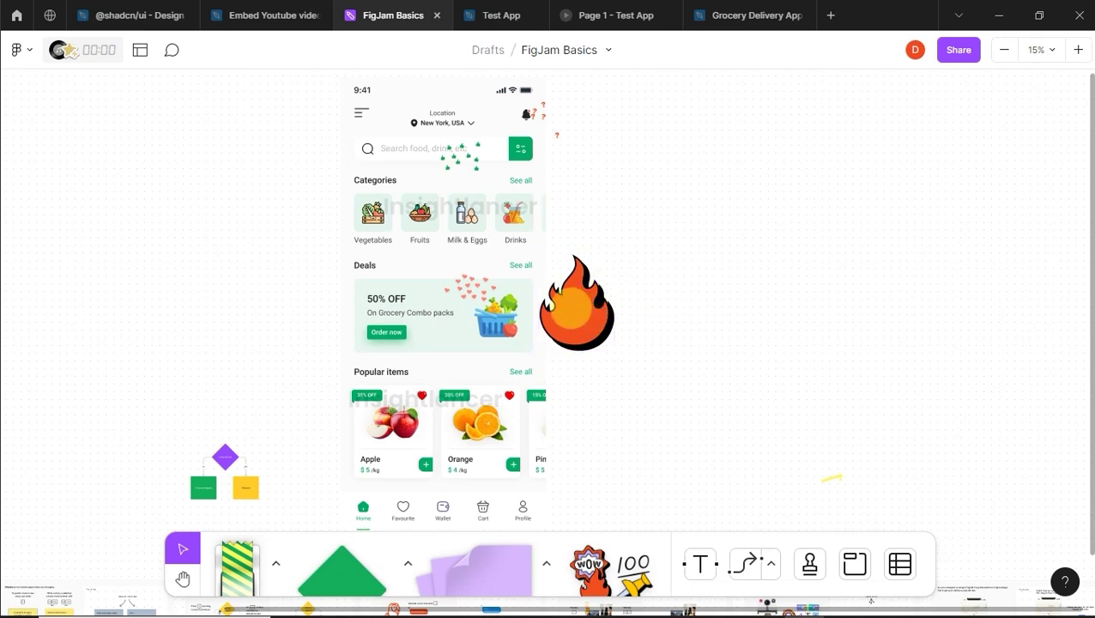
pyautogui.click(578, 307)
pyautogui.moveTo(582, 298); pyautogui.dragTo(343, 299)
pyautogui.moveTo(375, 255); pyautogui.dragTo(318, 242)
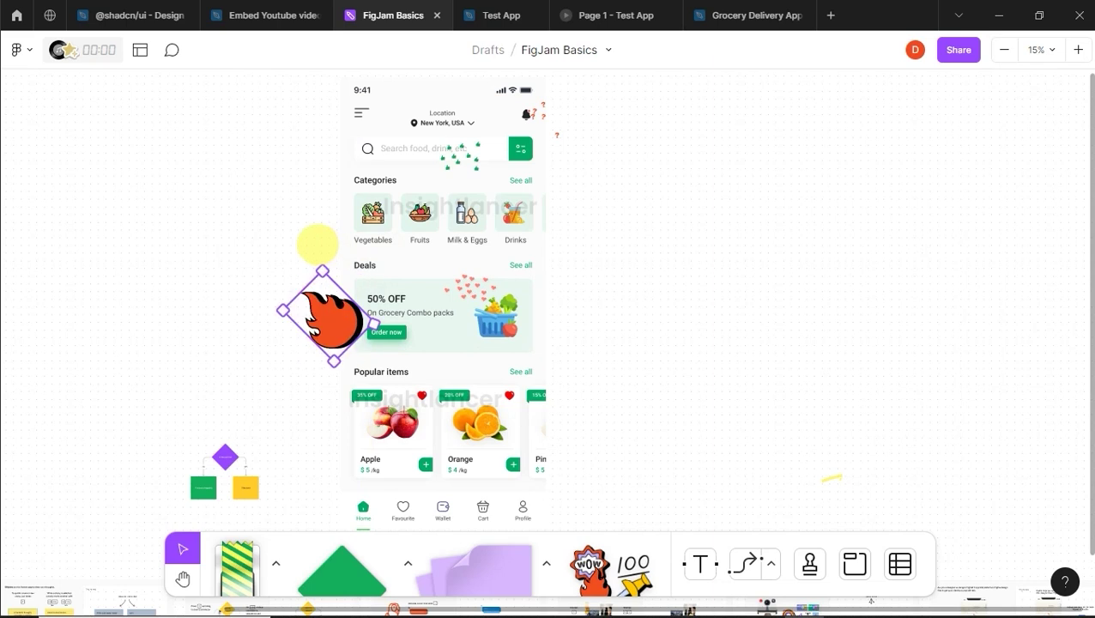
pyautogui.moveTo(343, 317); pyautogui.dragTo(365, 307)
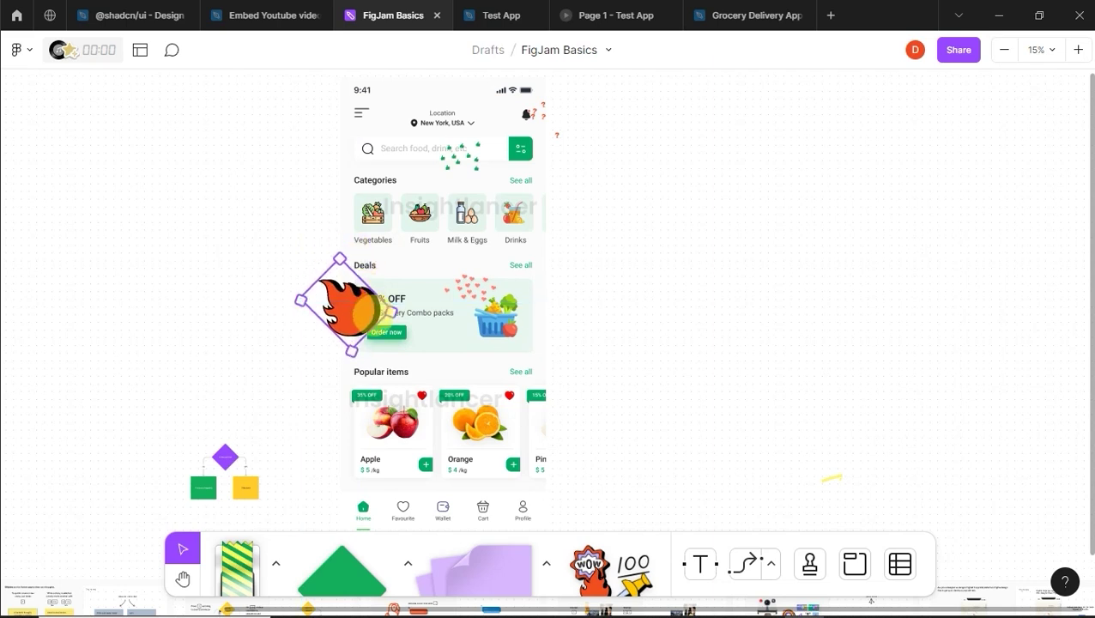
pyautogui.click(629, 308)
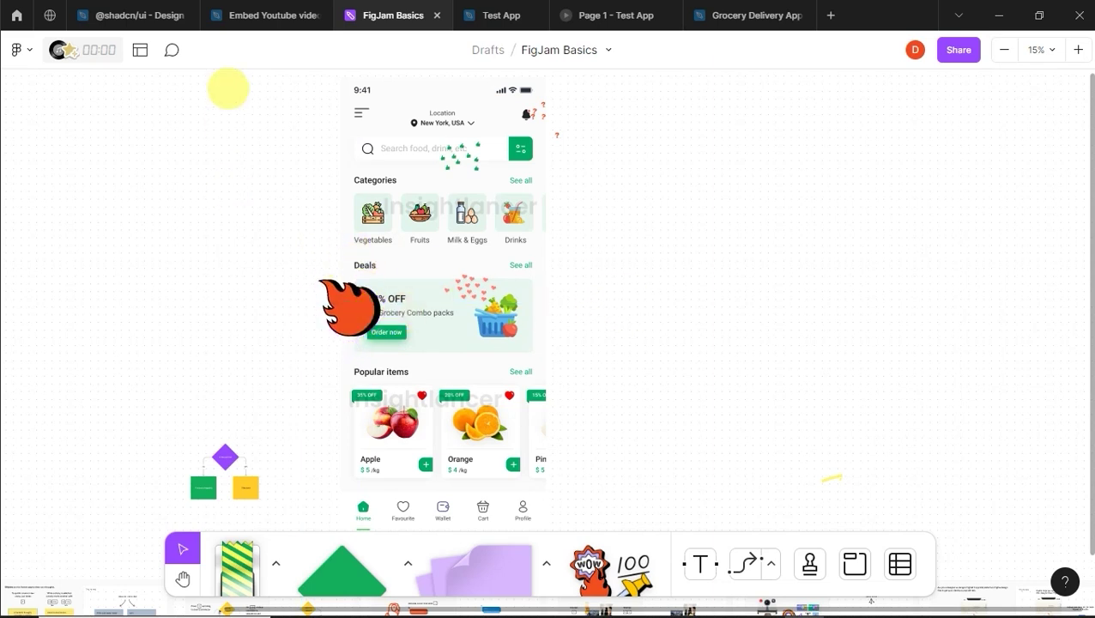
pyautogui.click(169, 49)
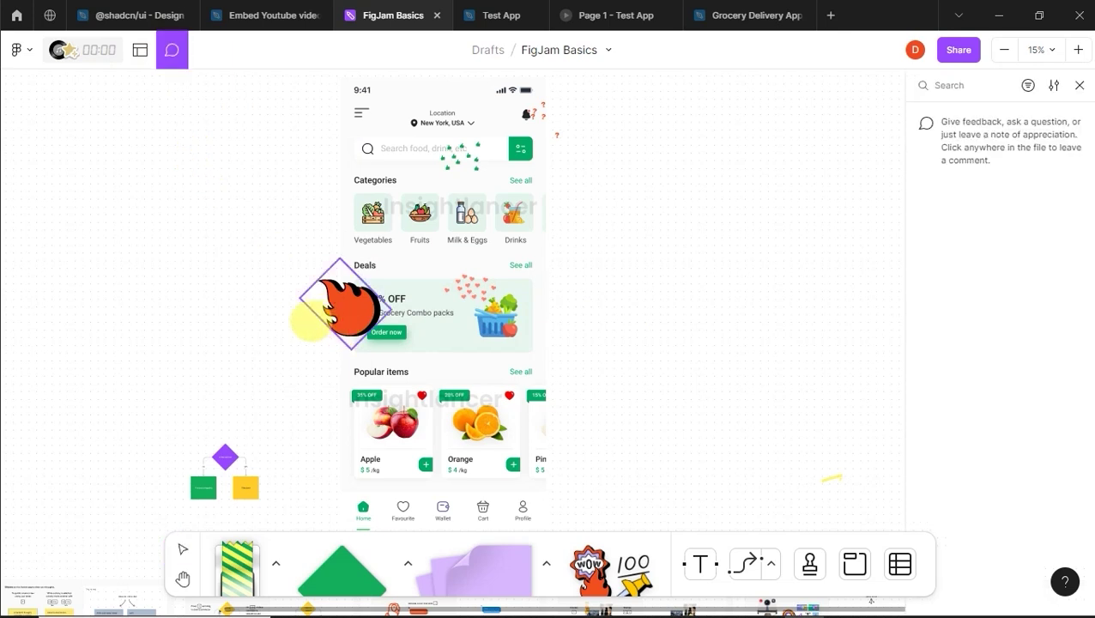
# Step: Post the comment 'This deals section is on another level' beside the Deals card
pyautogui.click(268, 309)
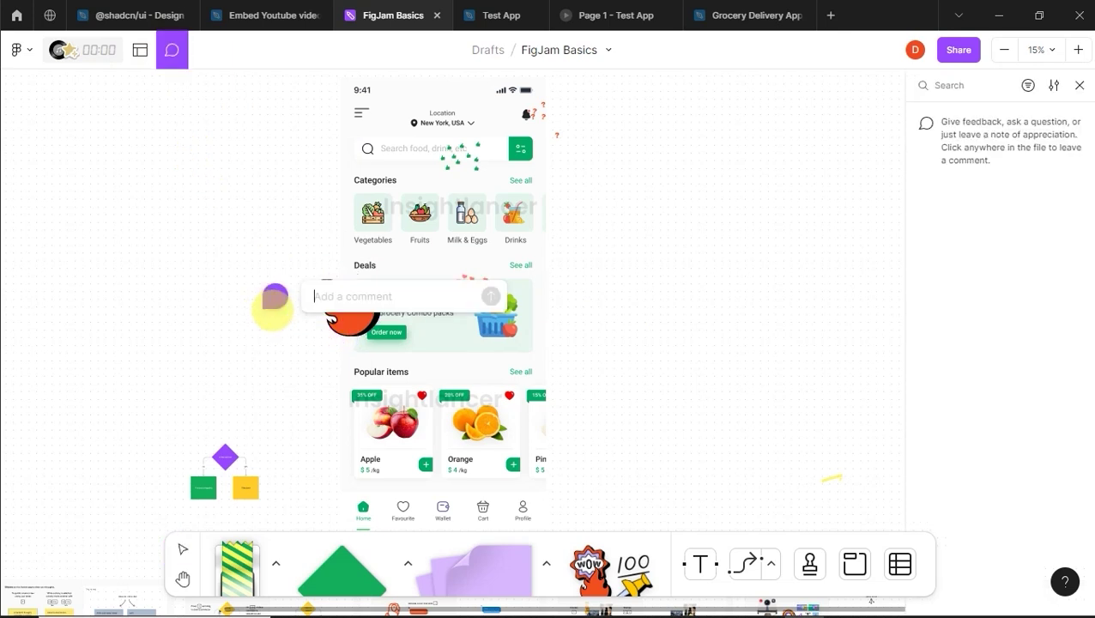
pyautogui.write('T')
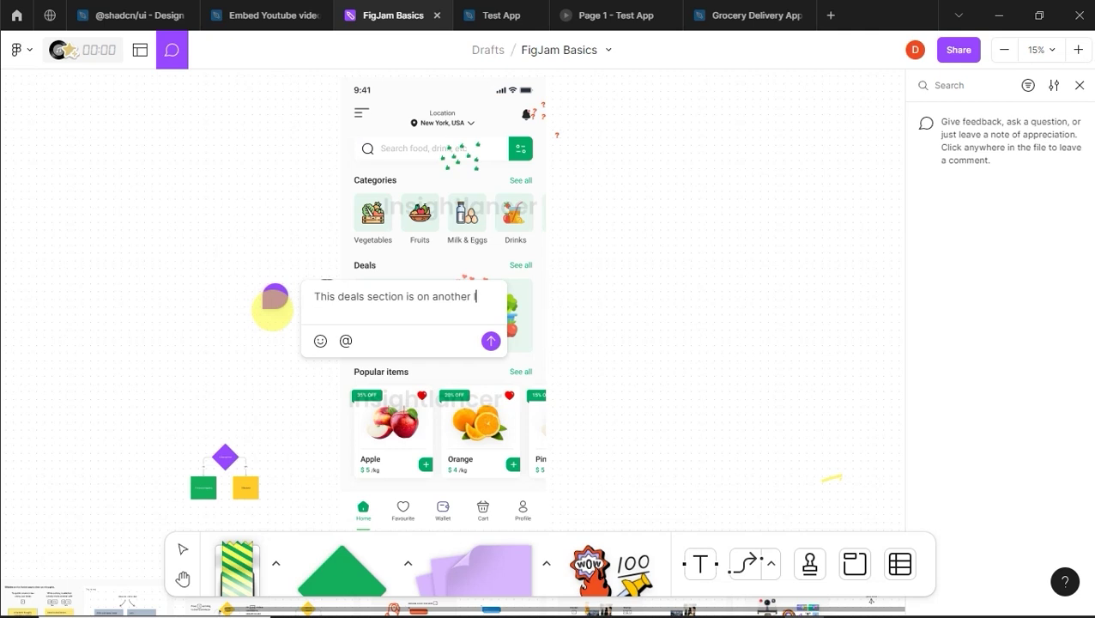
pyautogui.write('level')
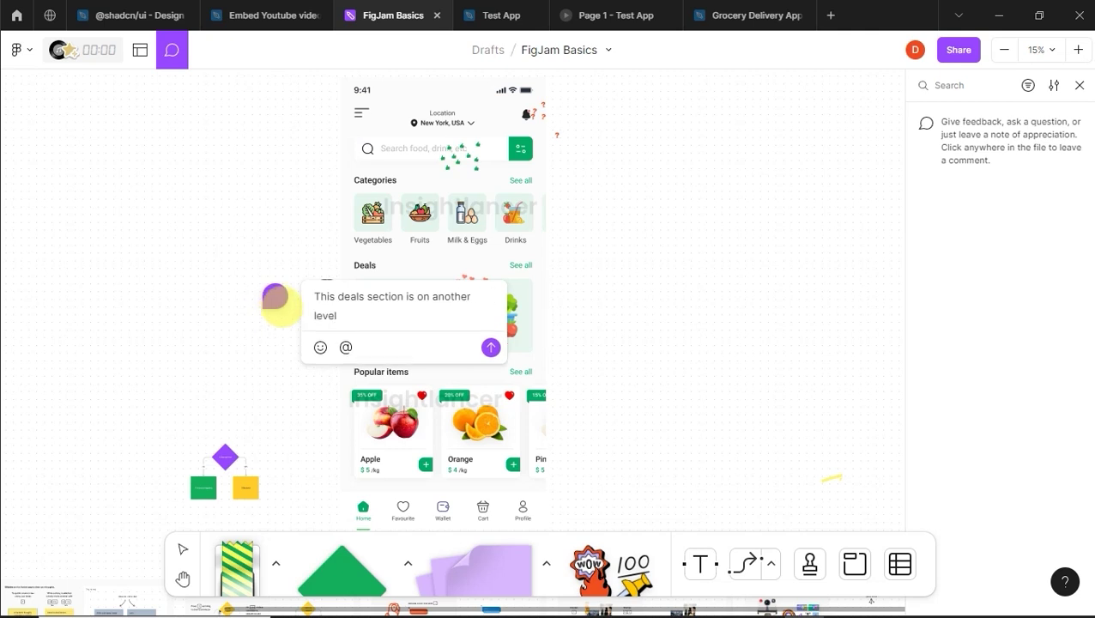
pyautogui.click(491, 347)
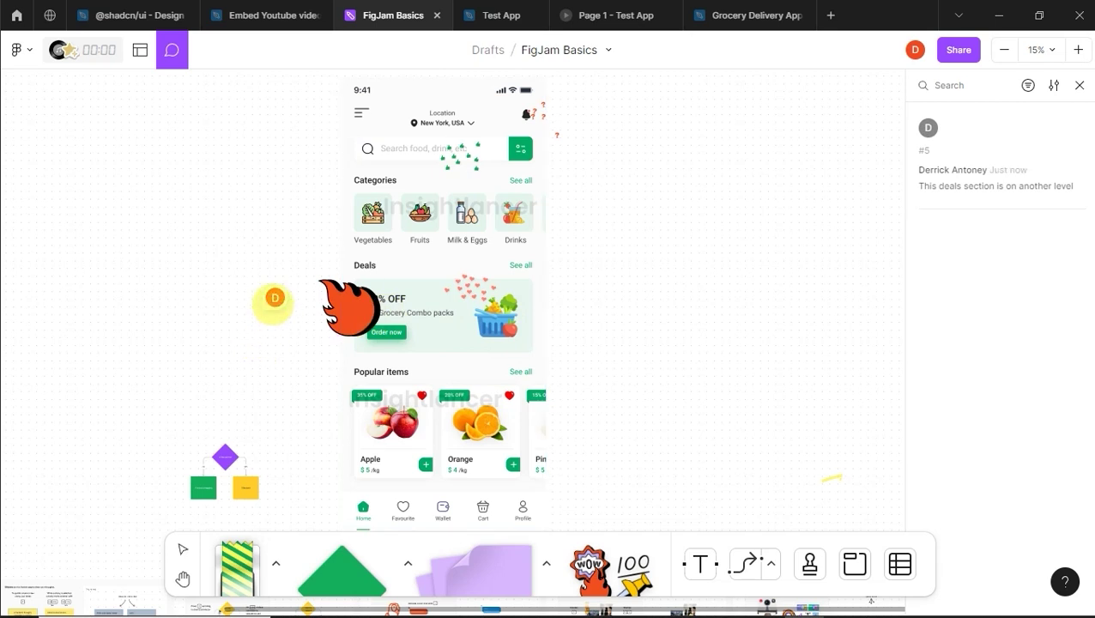
pyautogui.moveTo(274, 300)
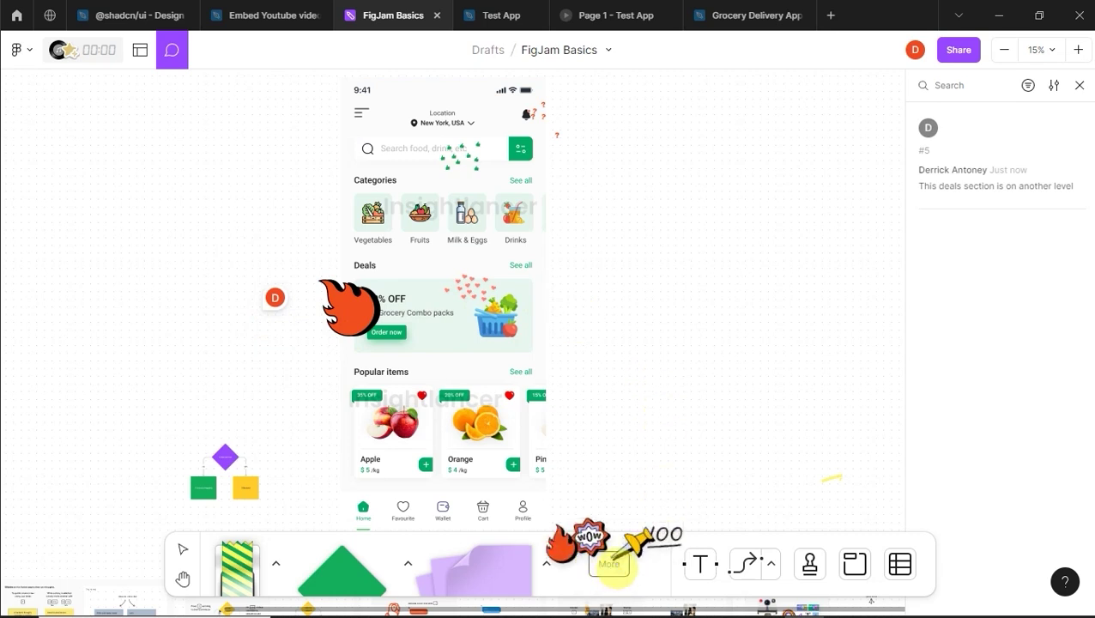
pyautogui.press('Escape')
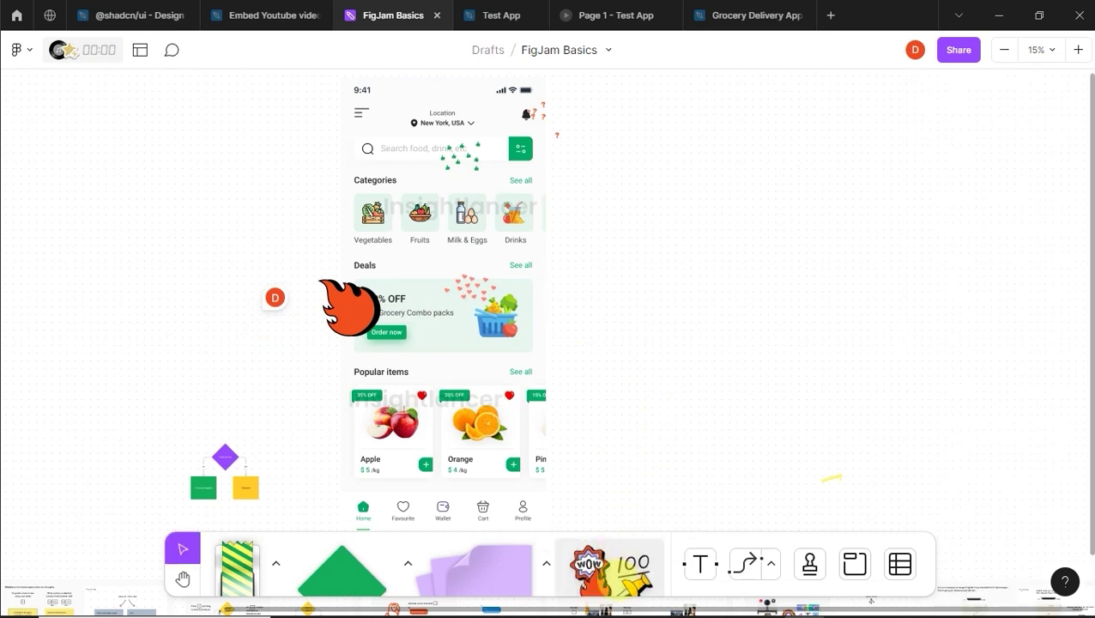
# Step: Place the Totes emotes Thumbs-Down sticker beside the Categories row and enlarge it
pyautogui.click(608, 566)
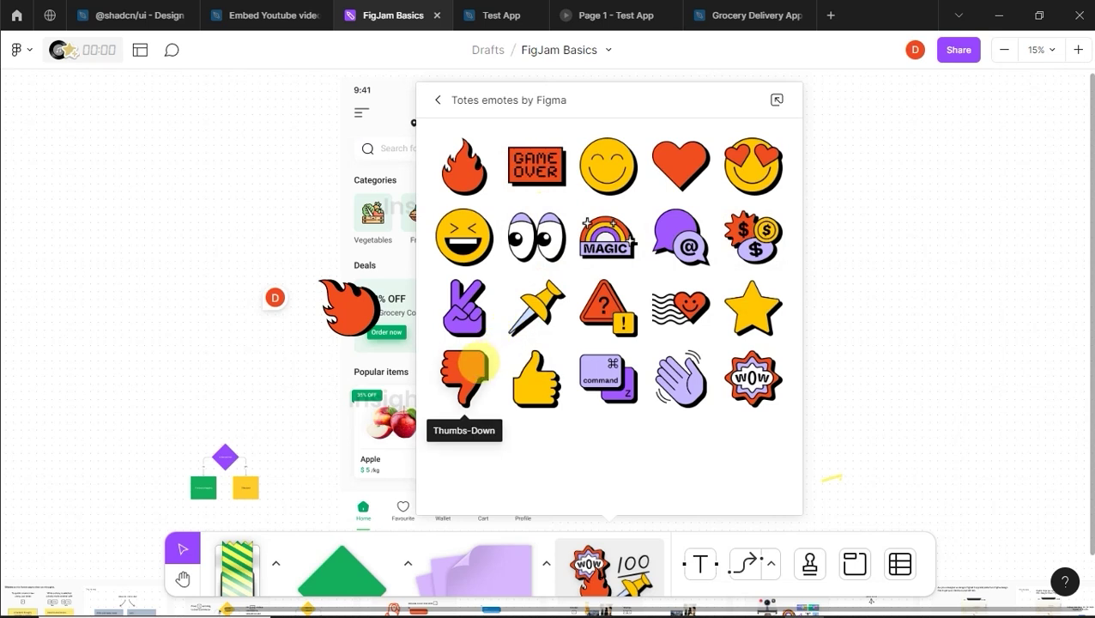
pyautogui.click(464, 369)
pyautogui.click(544, 344)
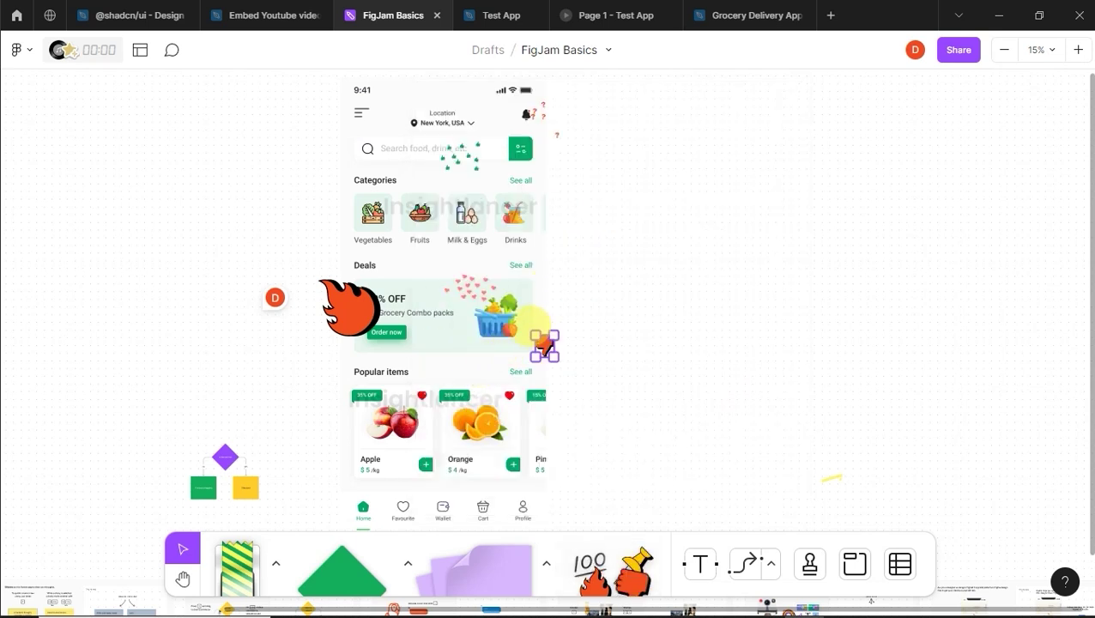
pyautogui.moveTo(546, 339); pyautogui.dragTo(563, 268)
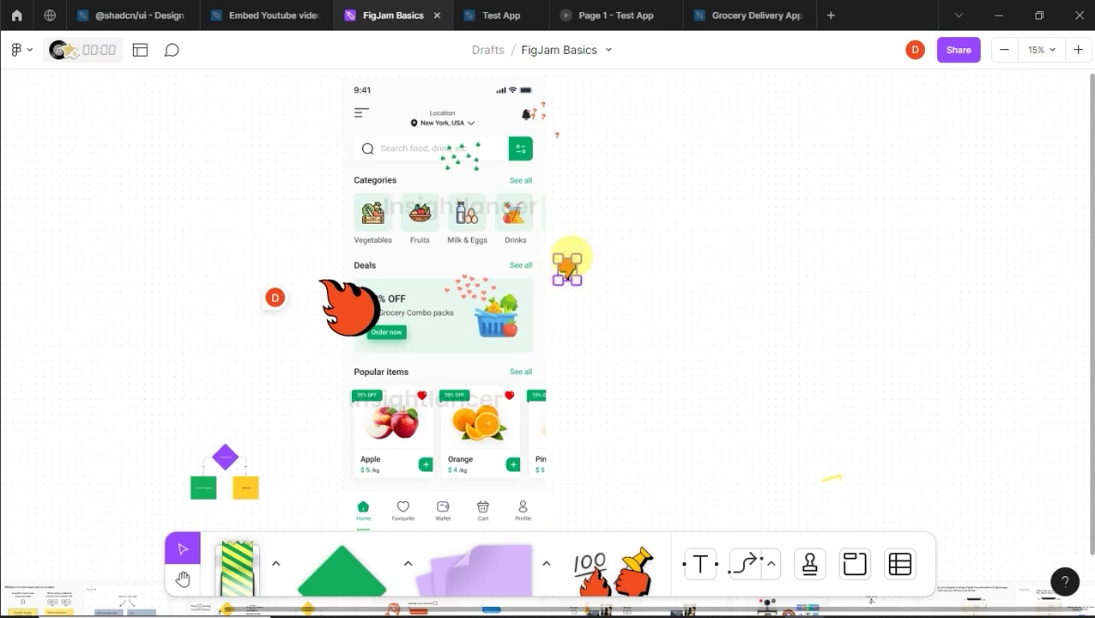
pyautogui.moveTo(580, 255); pyautogui.dragTo(648, 245)
pyautogui.click(639, 244)
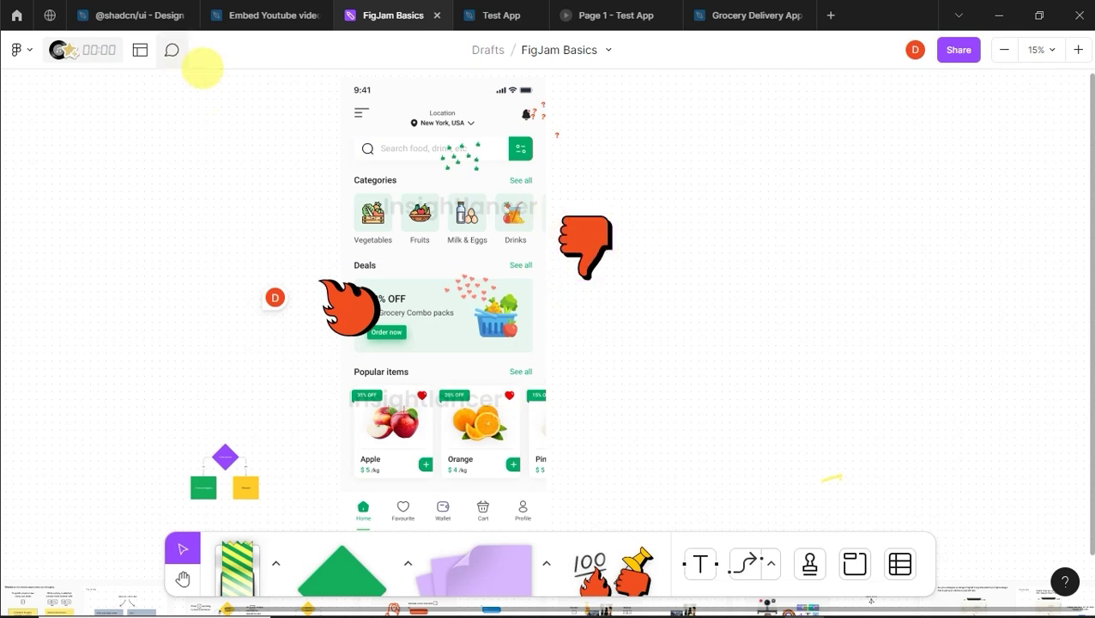
pyautogui.click(172, 50)
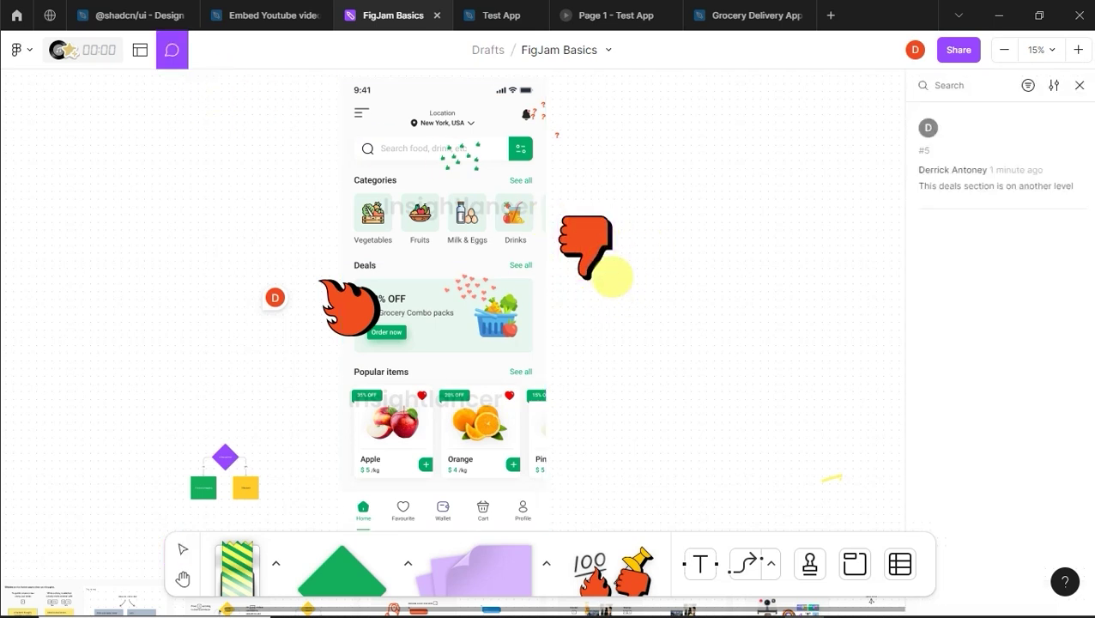
# Step: Post the comment 'I think deals should come before categories' with a smiling emoji by the thumbs-down sticker, then exit comments
pyautogui.click(613, 278)
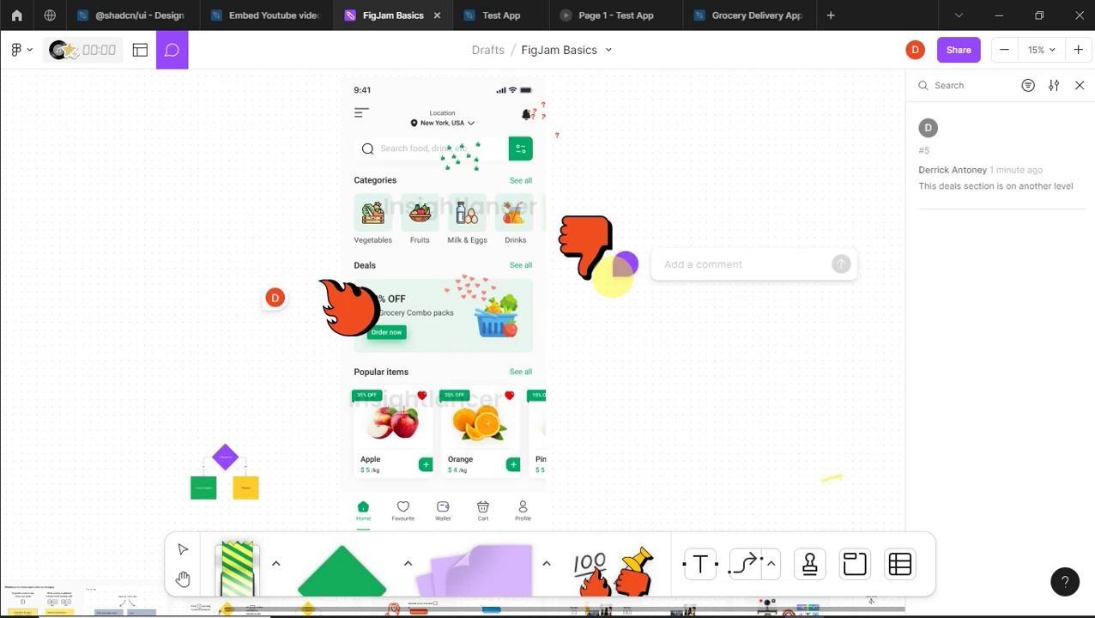
pyautogui.write('I')
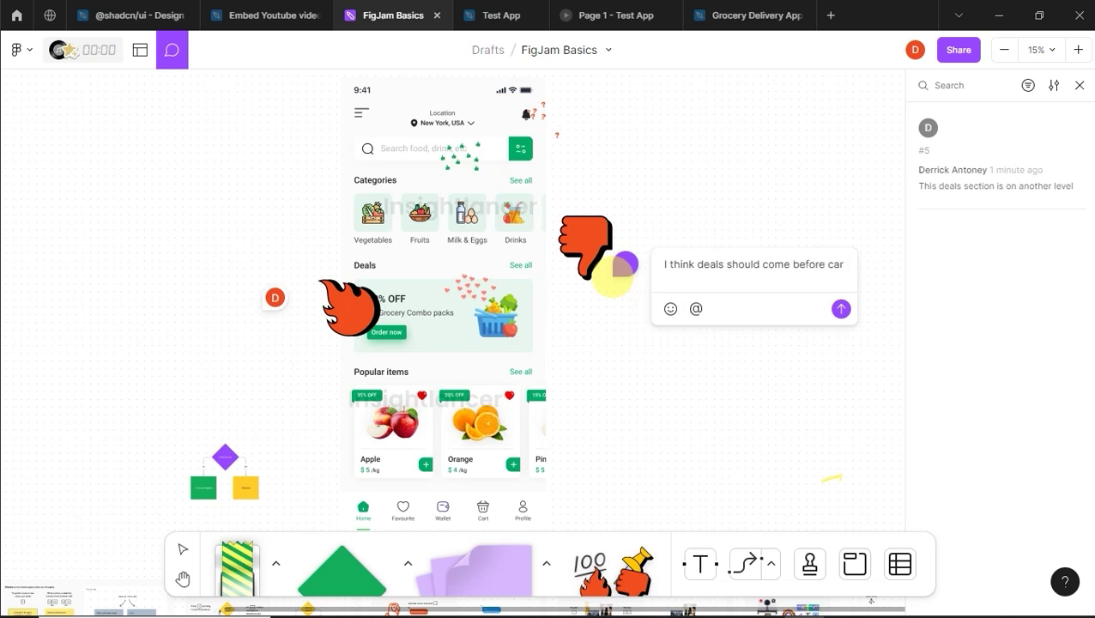
pyautogui.write('tegories')
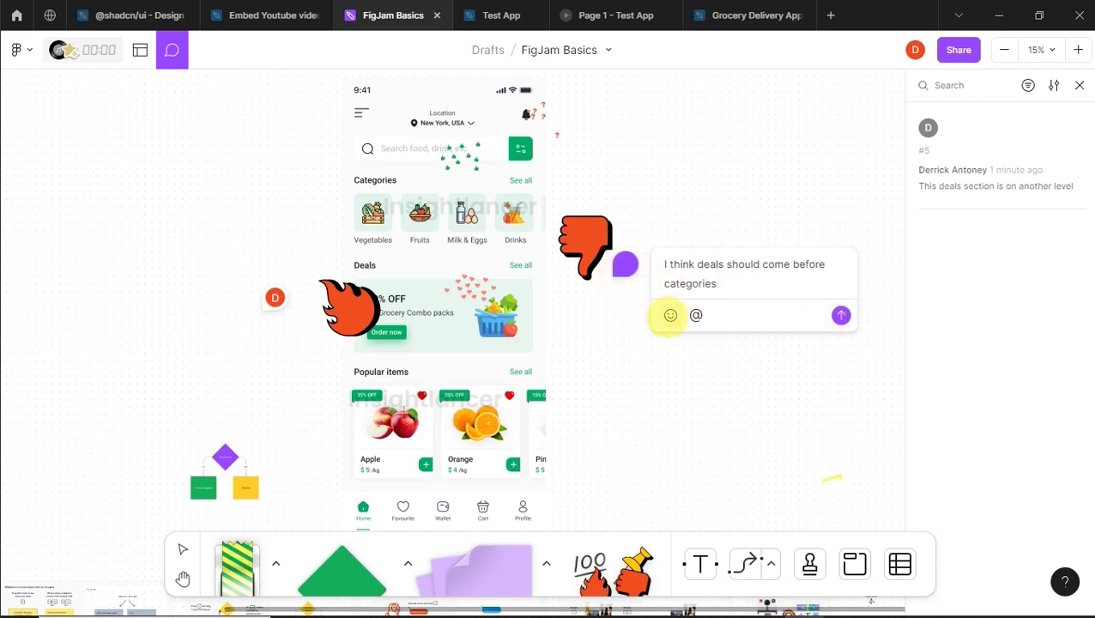
pyautogui.click(670, 314)
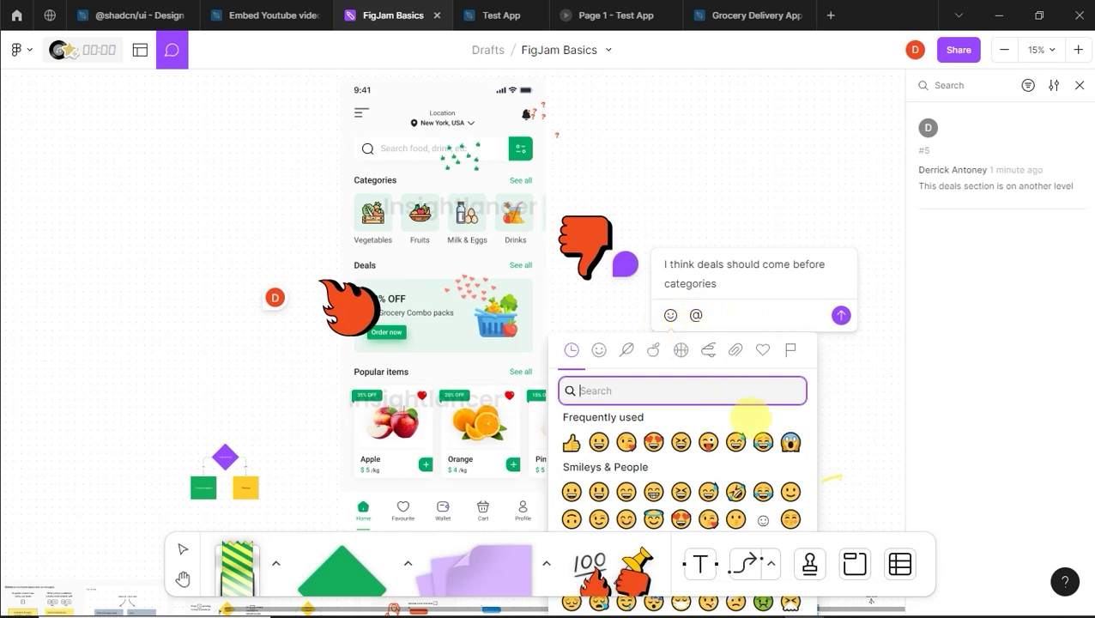
pyautogui.click(790, 491)
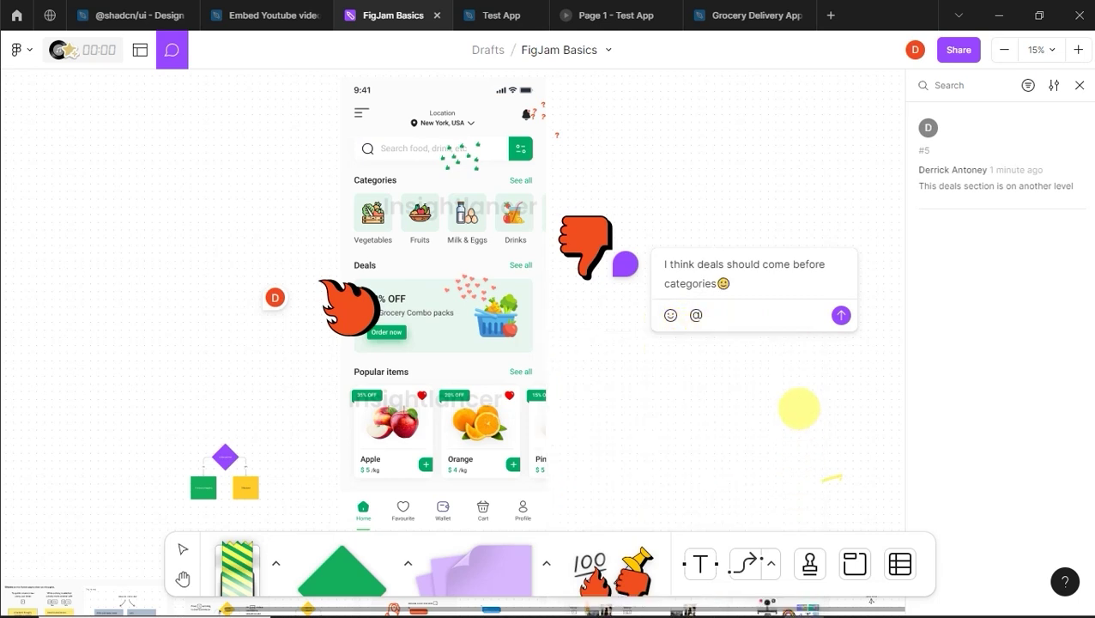
pyautogui.click(841, 315)
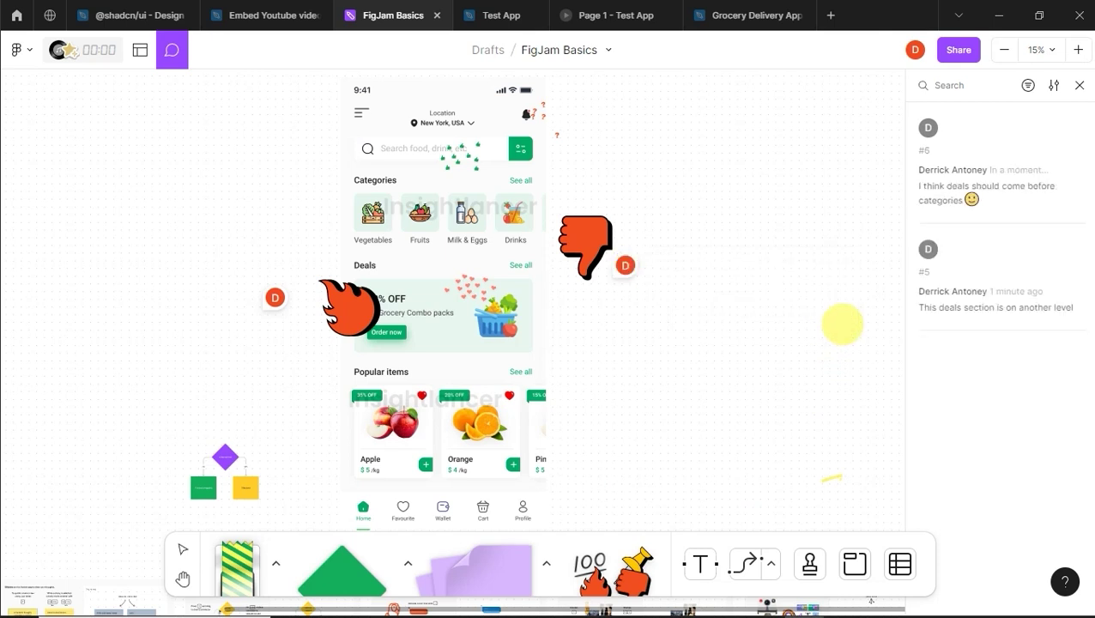
pyautogui.moveTo(625, 276)
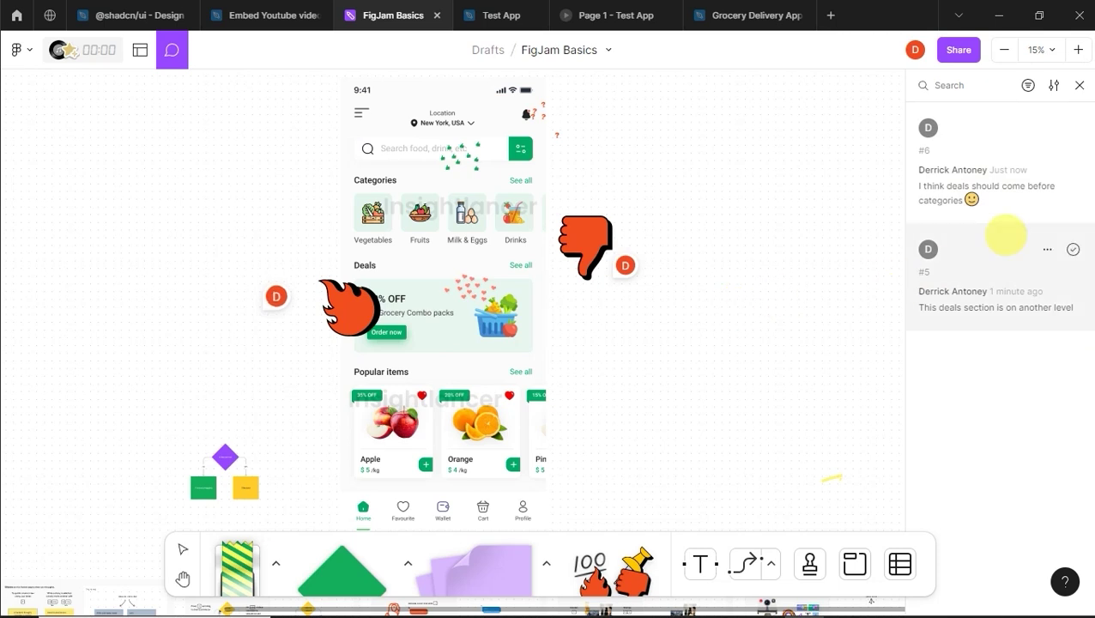
pyautogui.click(945, 225)
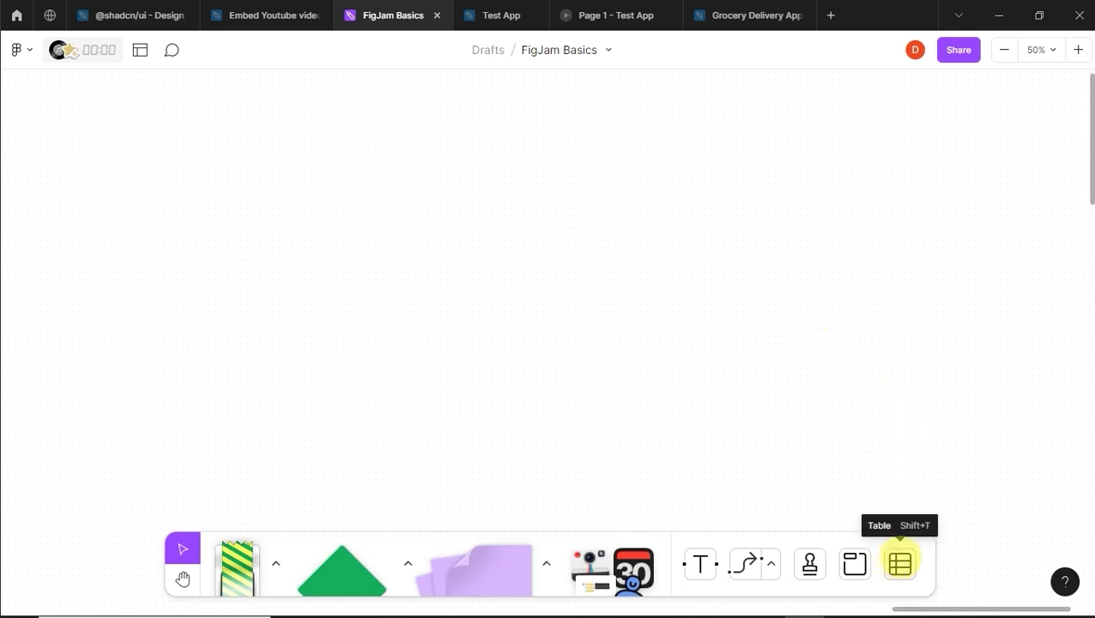
# Step: Draw a two-column, four-row table, widen its first column and fill it orange
pyautogui.click(900, 563)
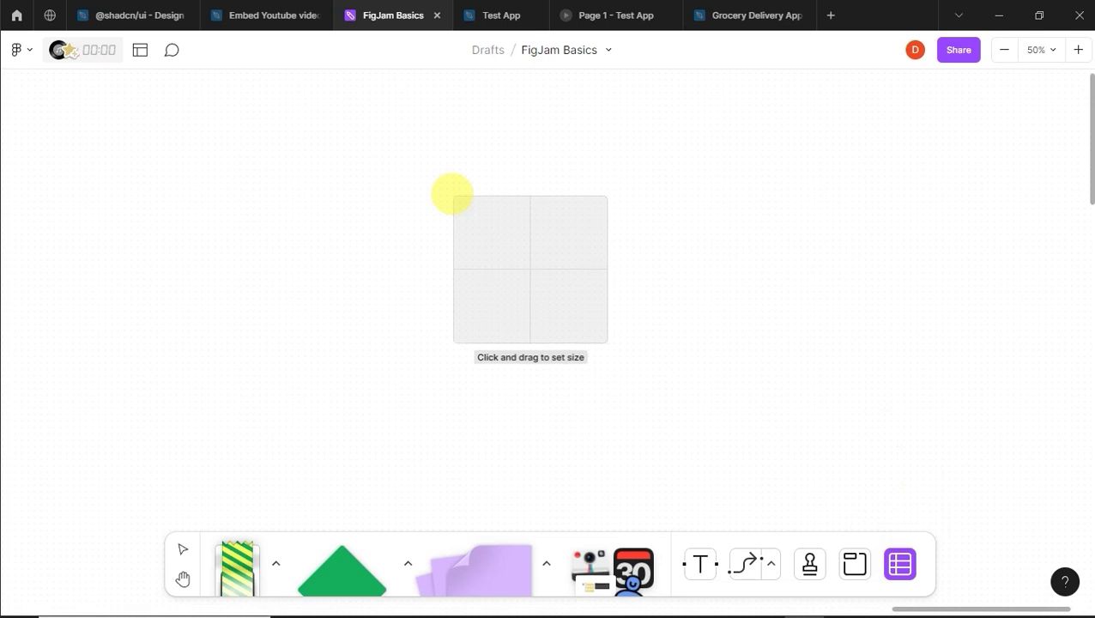
pyautogui.moveTo(516, 241); pyautogui.dragTo(863, 273)
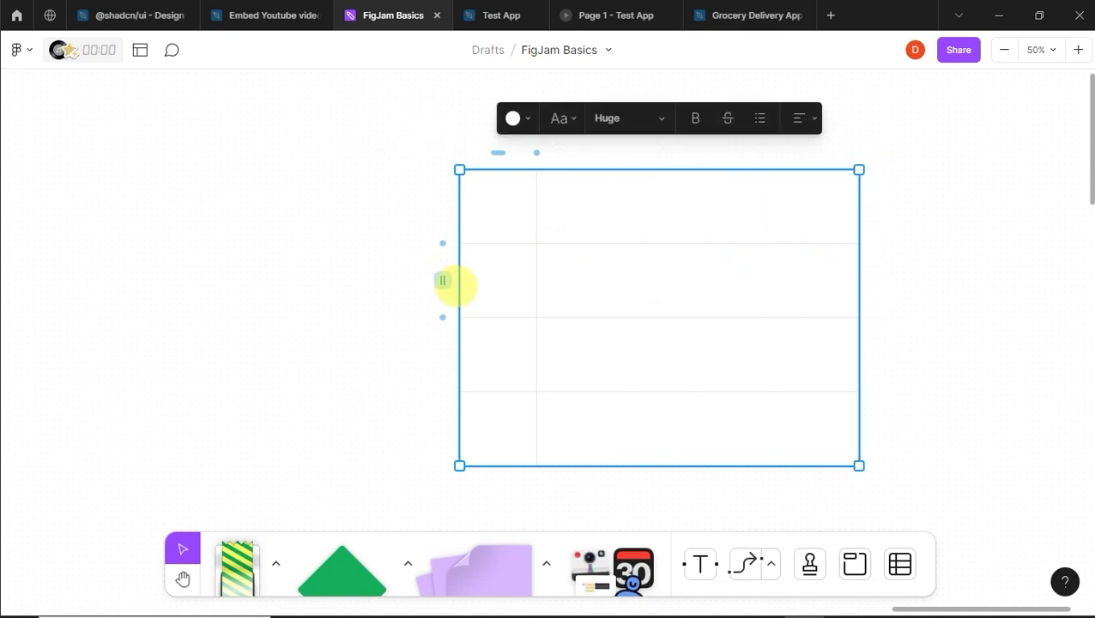
pyautogui.moveTo(461, 288); pyautogui.dragTo(333, 268)
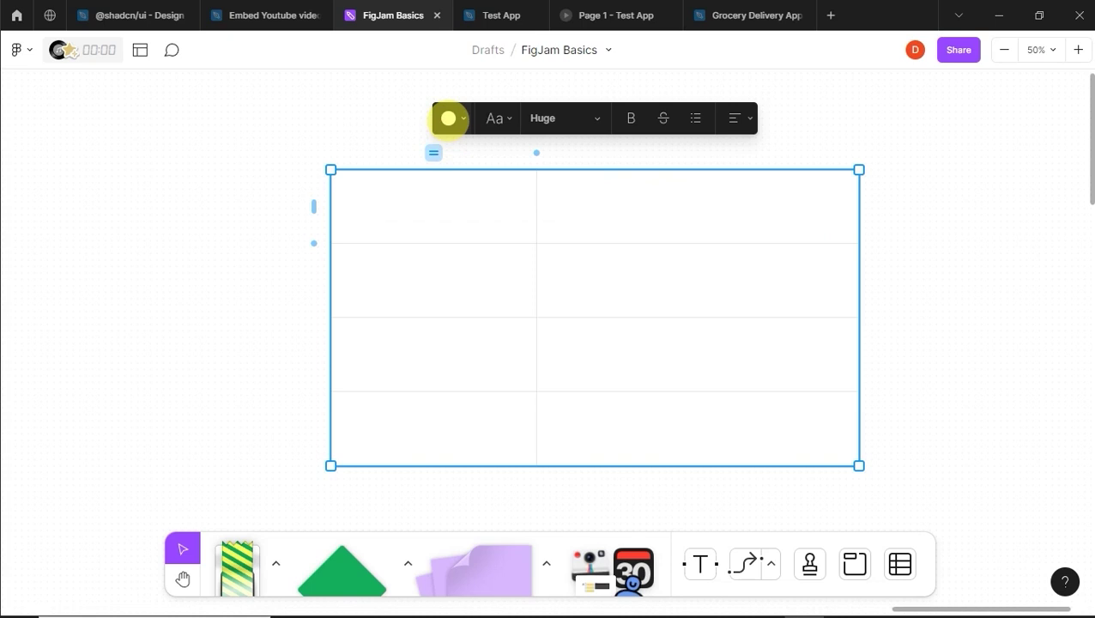
pyautogui.click(448, 118)
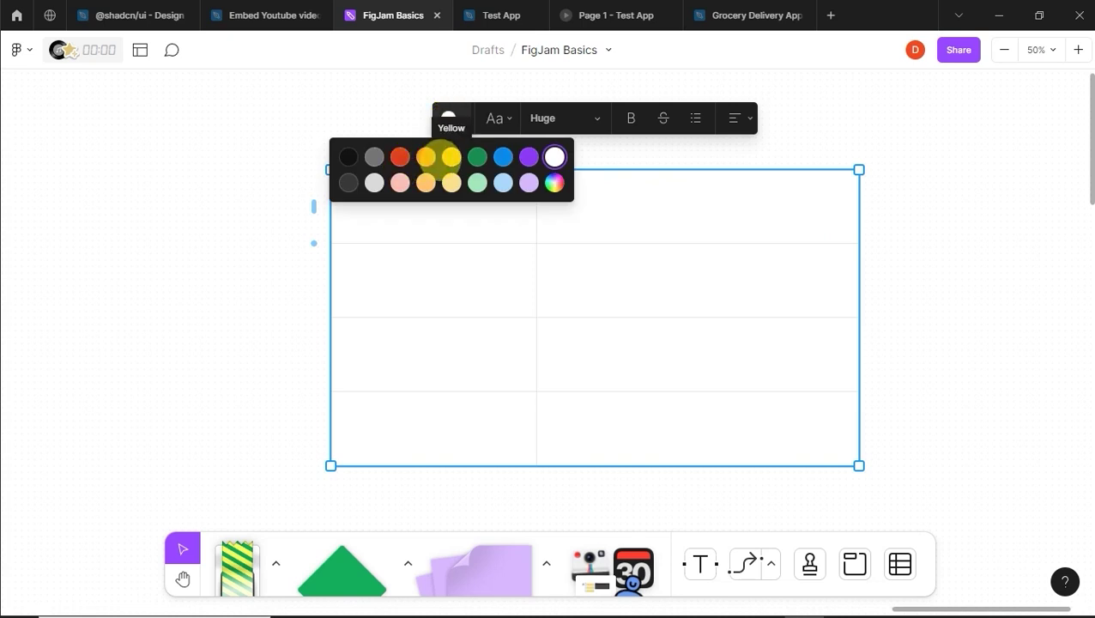
pyautogui.click(425, 157)
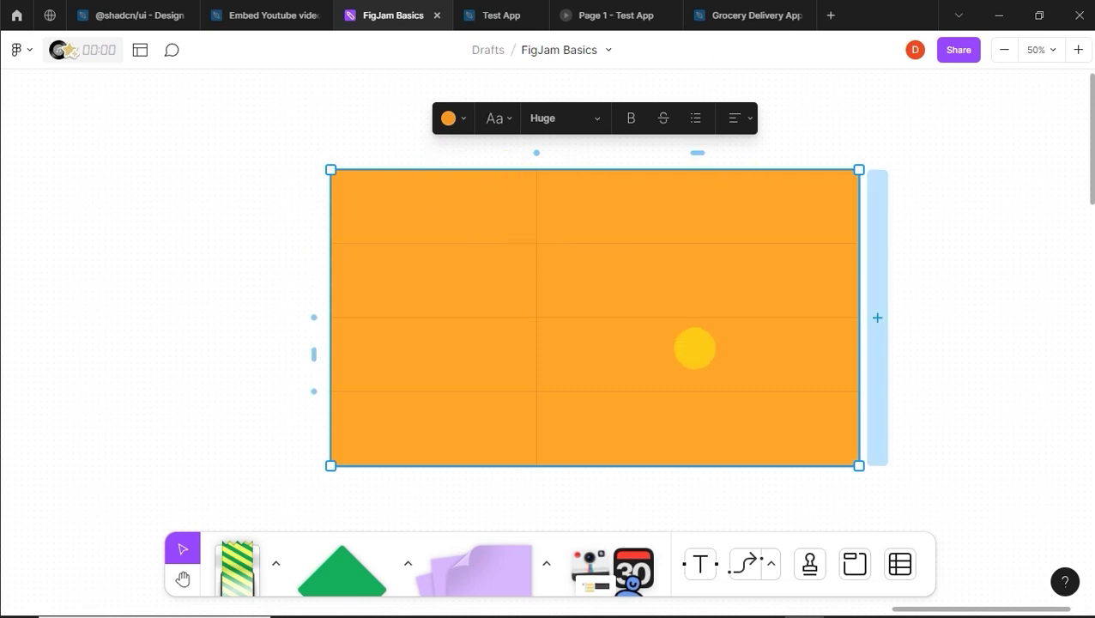
pyautogui.click(700, 564)
pyautogui.click(453, 208)
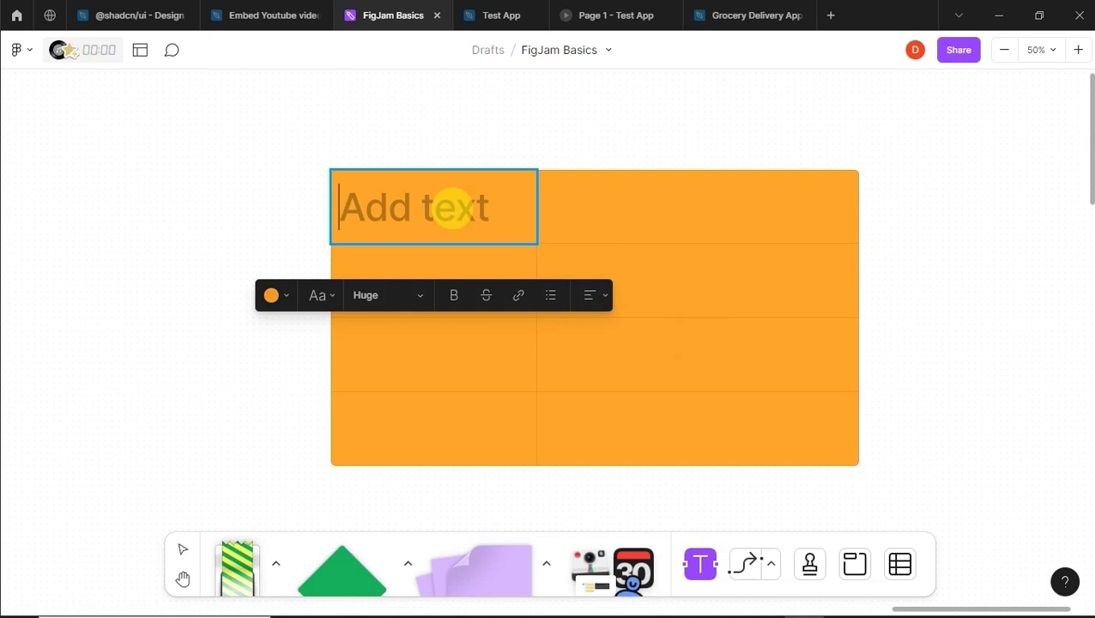
# Step: Head the table's columns 'Tasks' and 'Name'
pyautogui.write('Tasks')
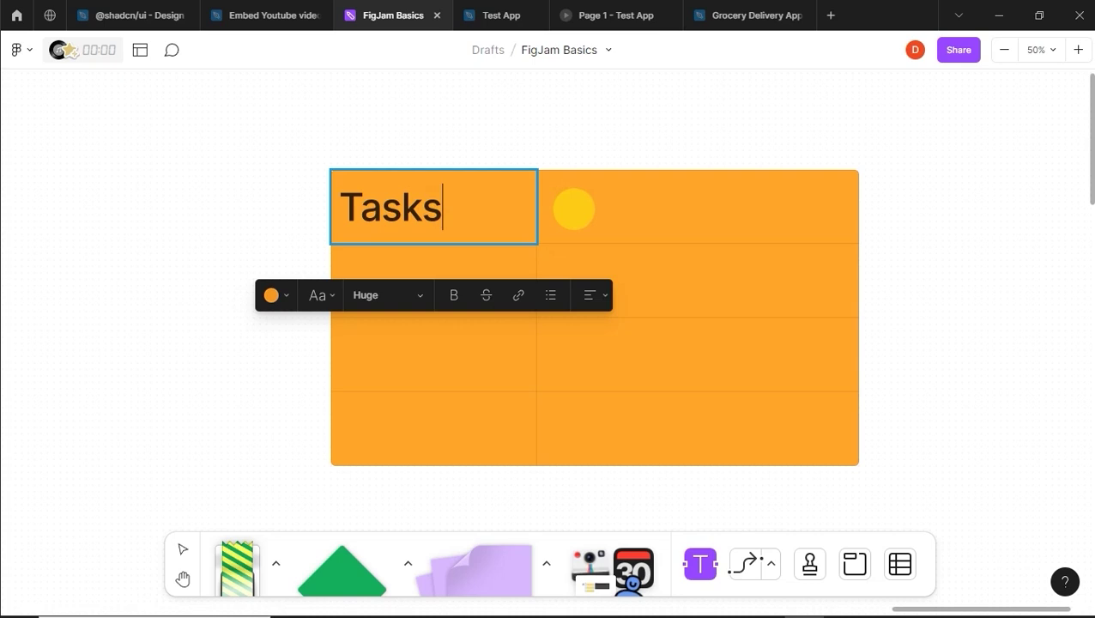
pyautogui.click(573, 209)
pyautogui.write('N')
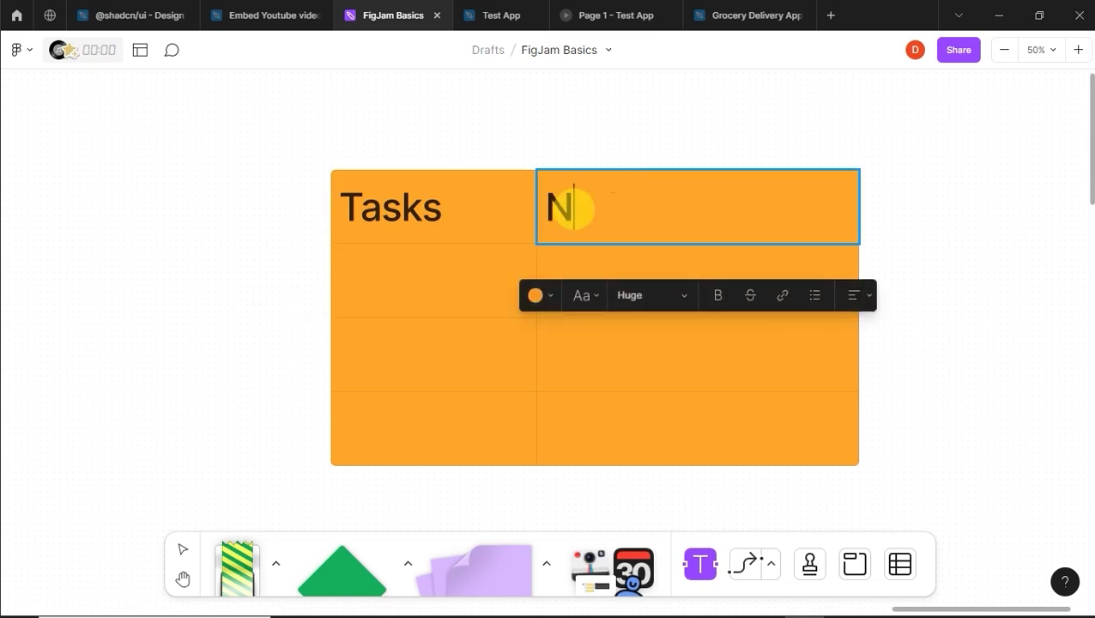
pyautogui.write('ame')
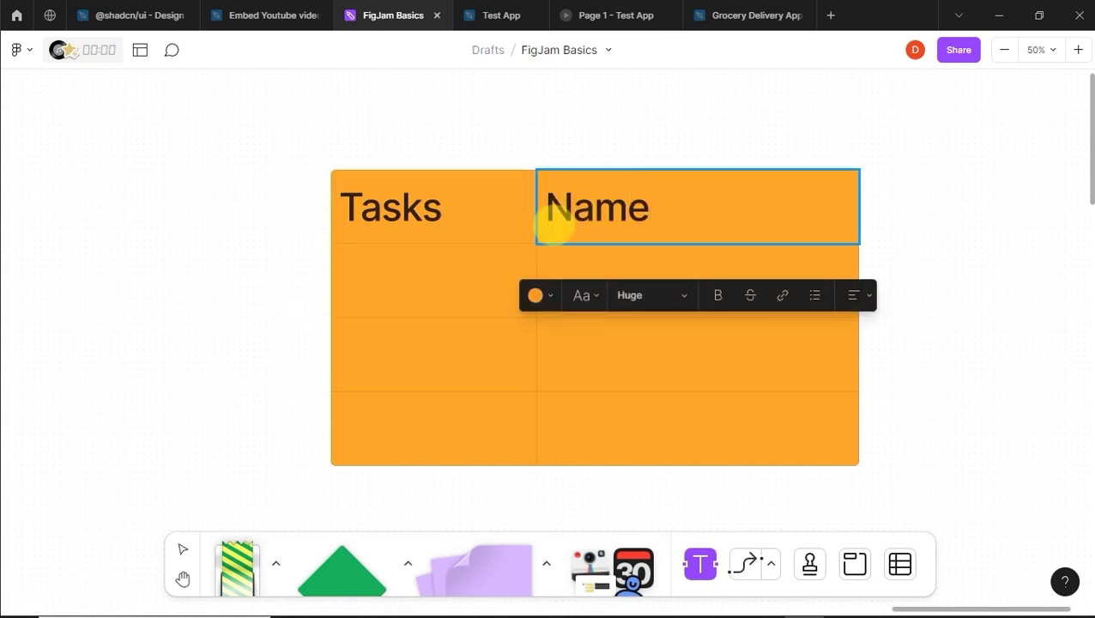
# Step: Fill the first row in Large text with a team member's name and 'Sign up page design'
pyautogui.click(466, 265)
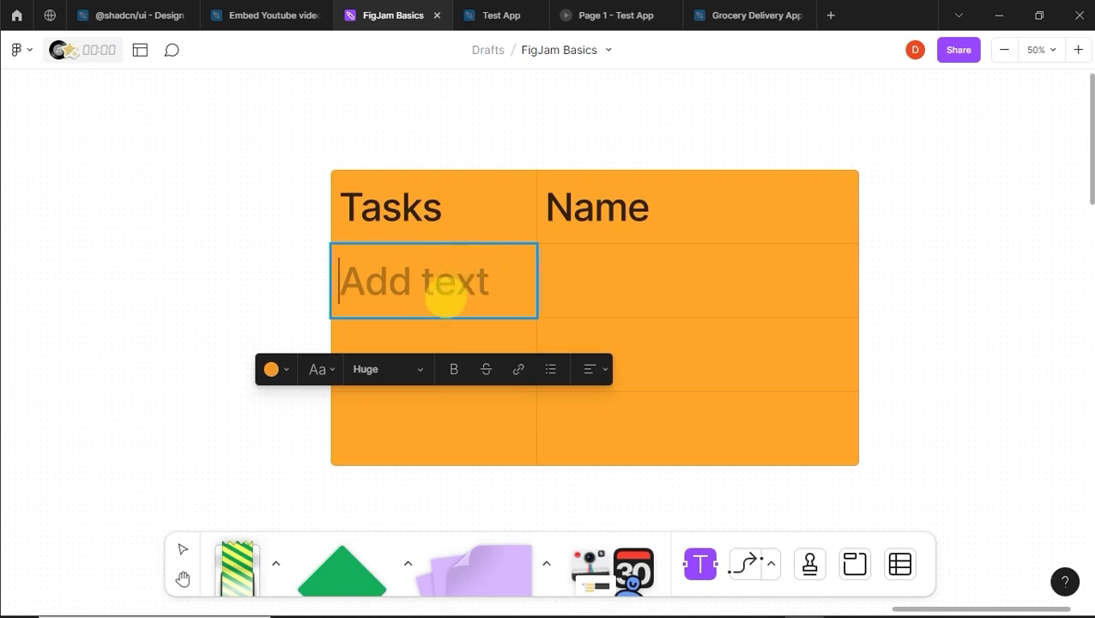
pyautogui.click(417, 371)
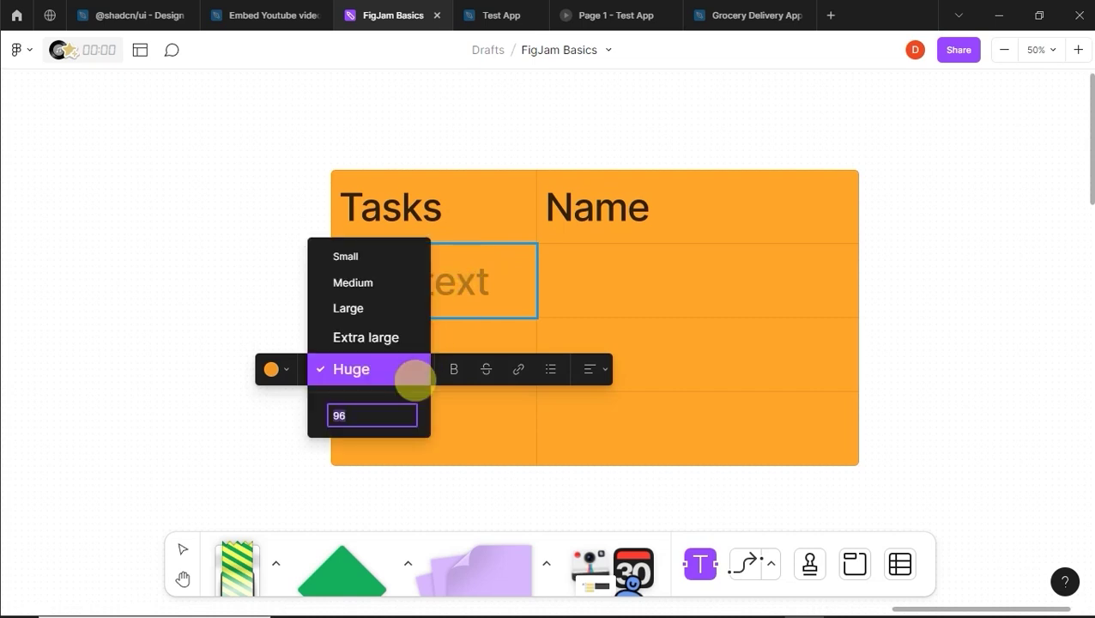
pyautogui.click(395, 308)
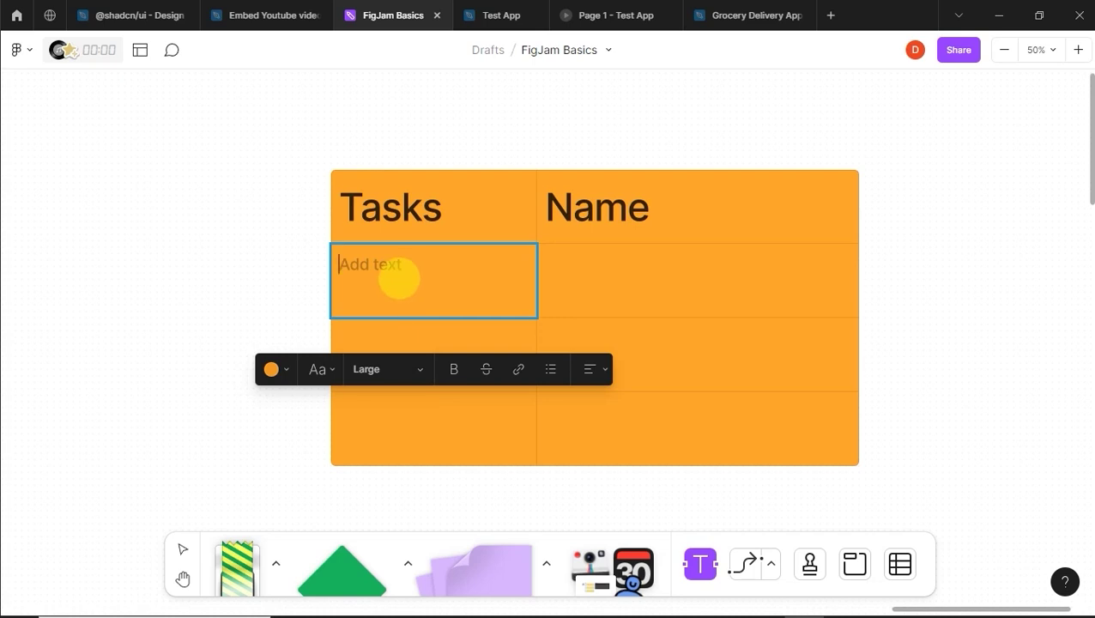
pyautogui.write('Derrick')
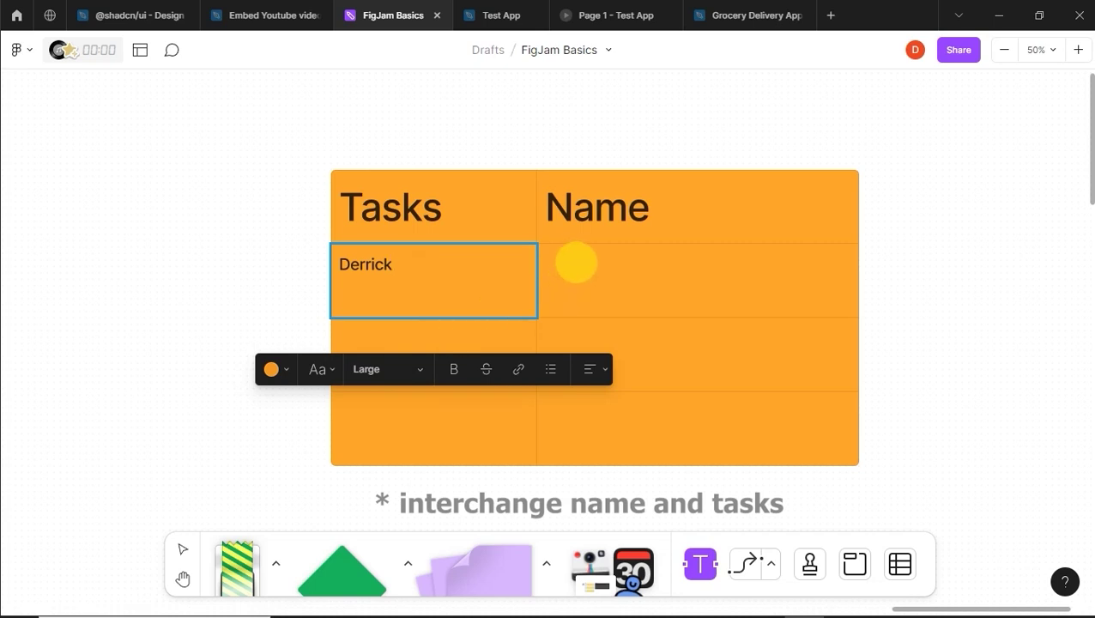
pyautogui.click(572, 265)
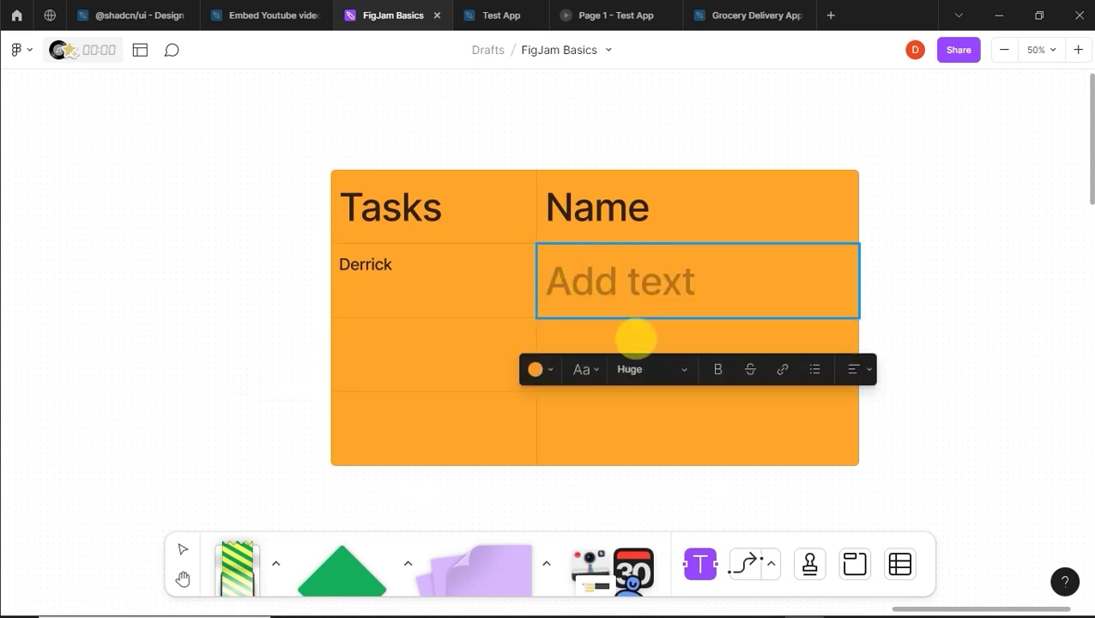
pyautogui.click(648, 369)
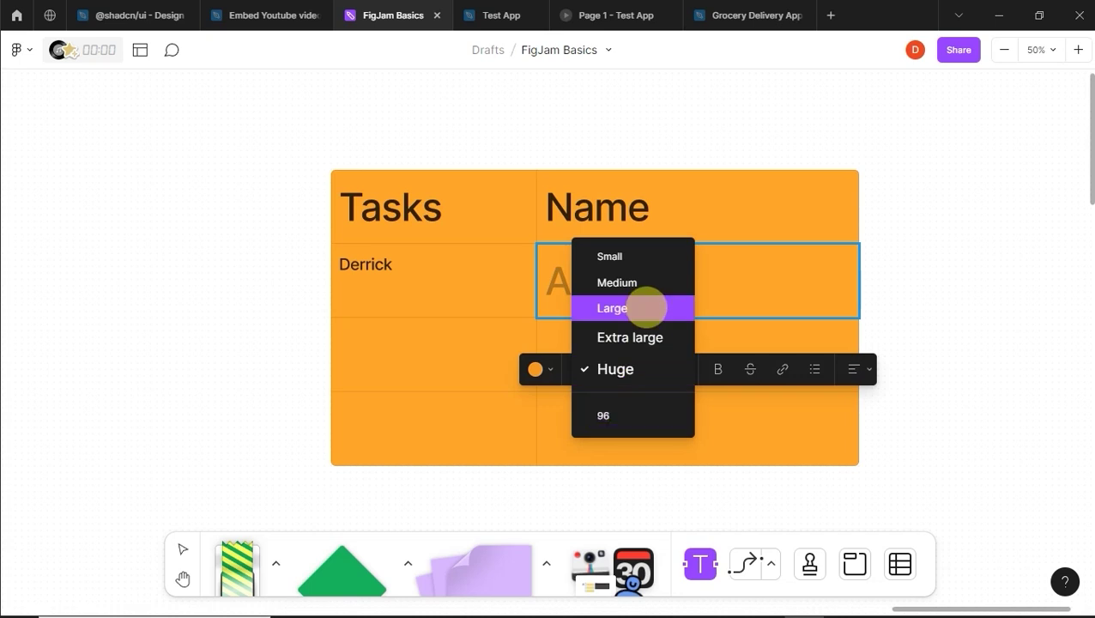
pyautogui.click(646, 308)
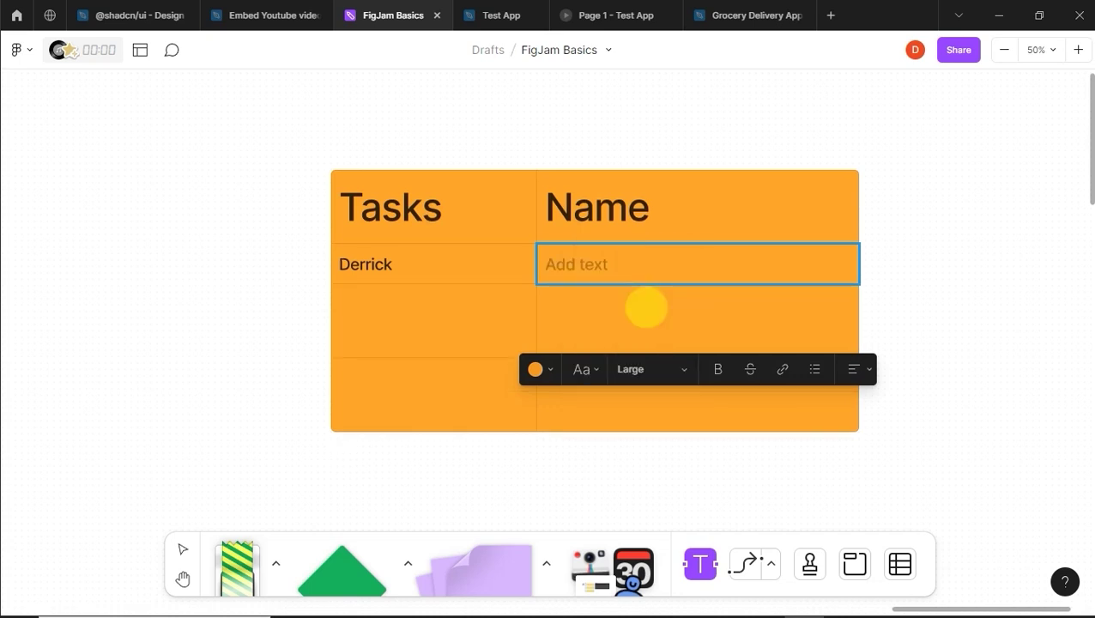
pyautogui.write('S')
pyautogui.write('ign ')
pyautogui.write('i')
pyautogui.write('up')
pyautogui.write(' page ')
pyautogui.write('des')
pyautogui.write('ign')
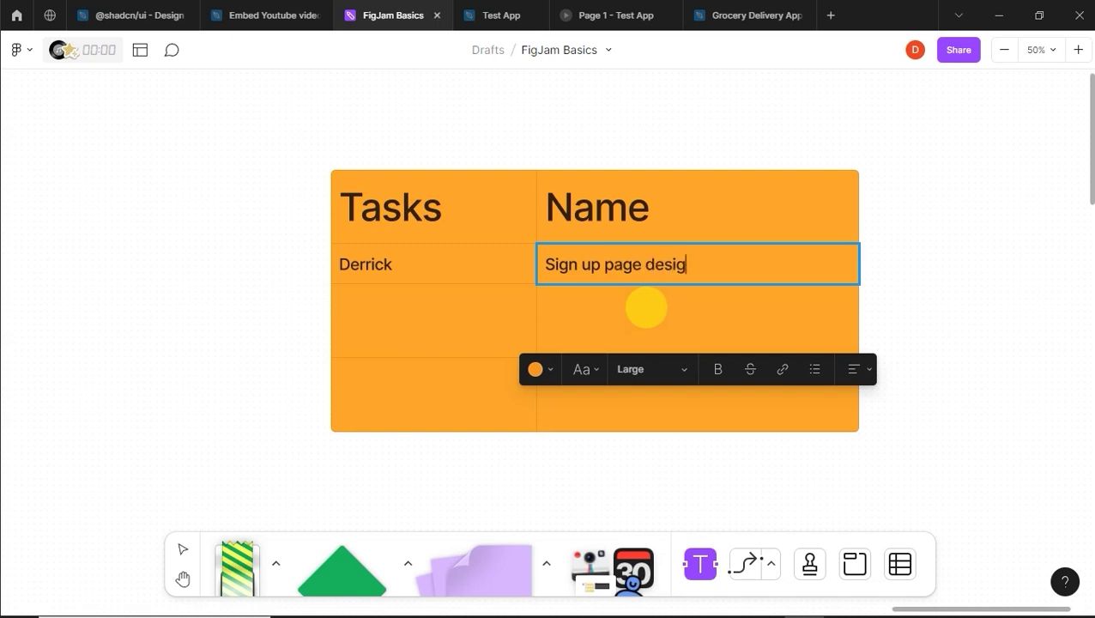
# Step: Fill the second row in Large text with another member's name and 'Landing page design'
pyautogui.click(412, 345)
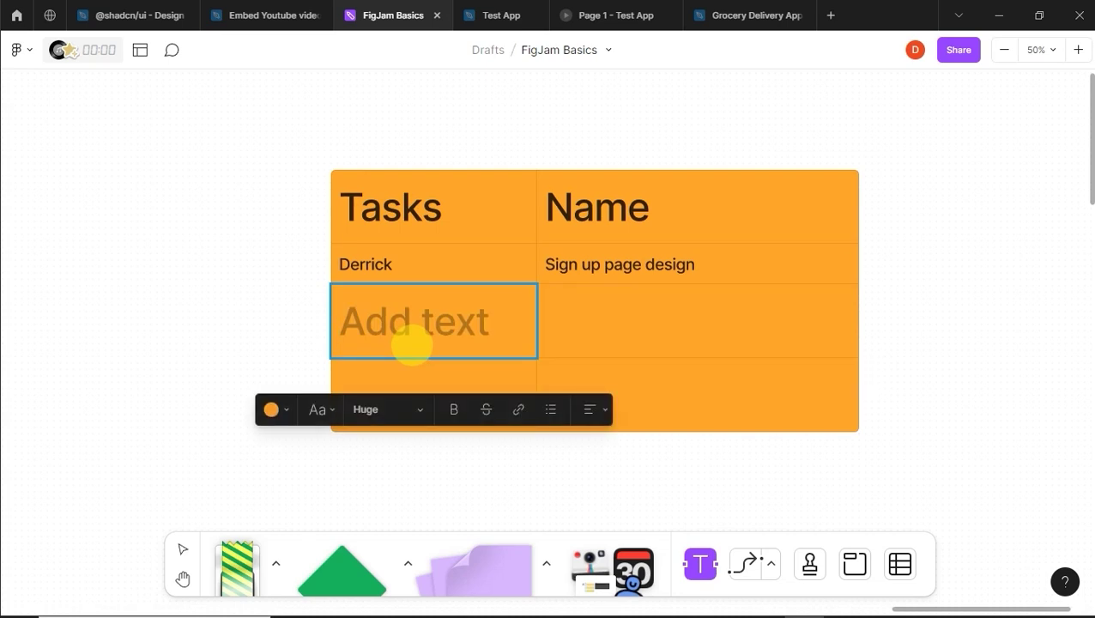
pyautogui.click(402, 413)
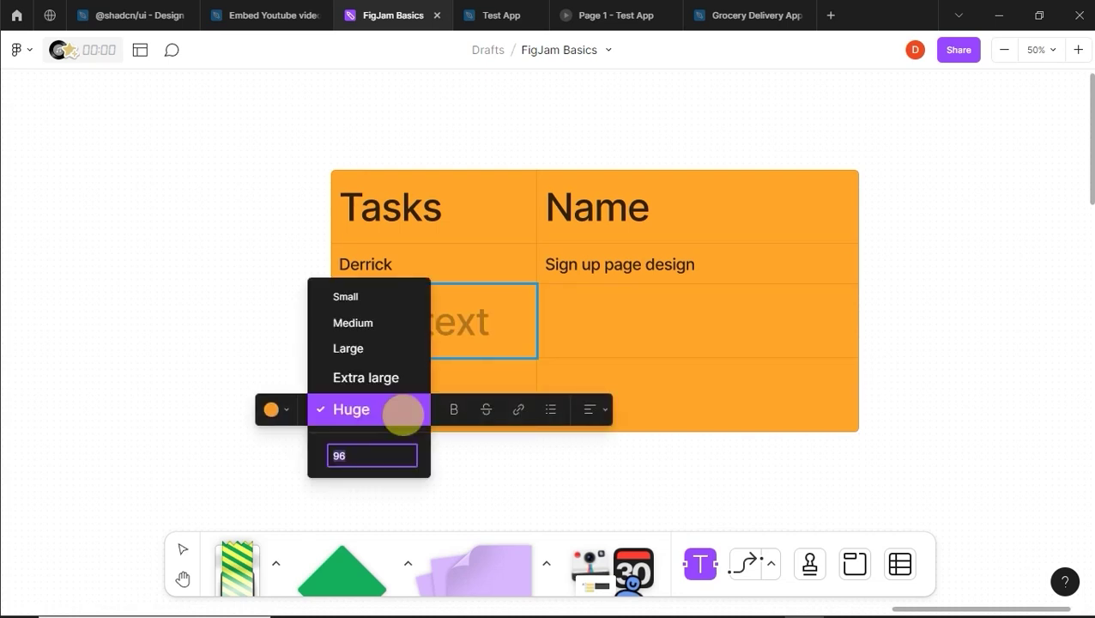
pyautogui.click(392, 343)
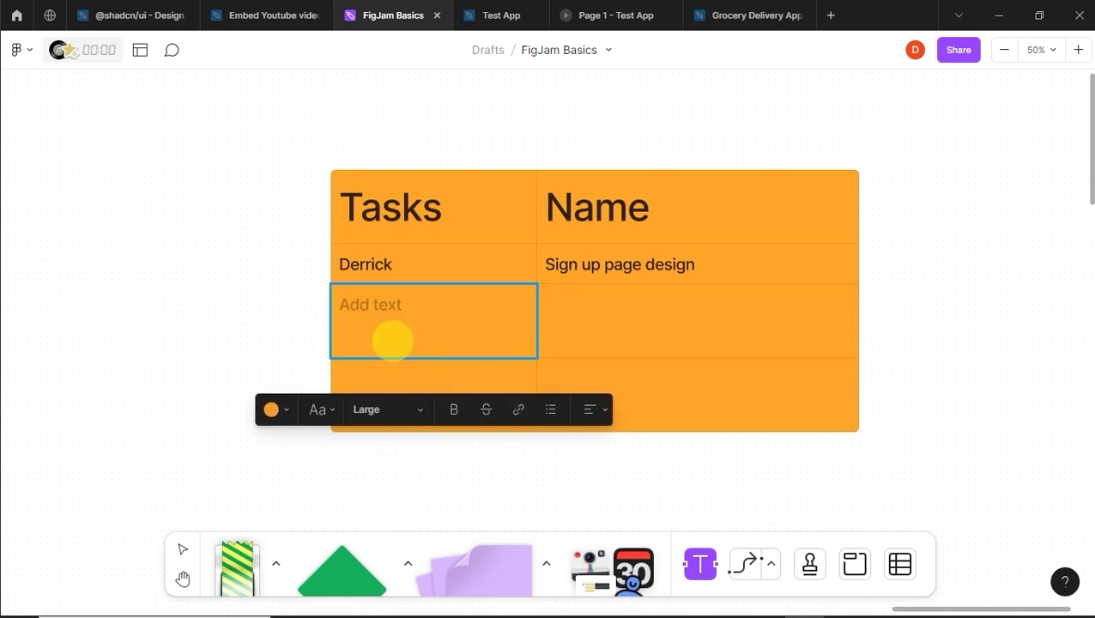
pyautogui.write('Sethh')
pyautogui.press('BackSpace')
pyautogui.click(569, 297)
pyautogui.click(630, 409)
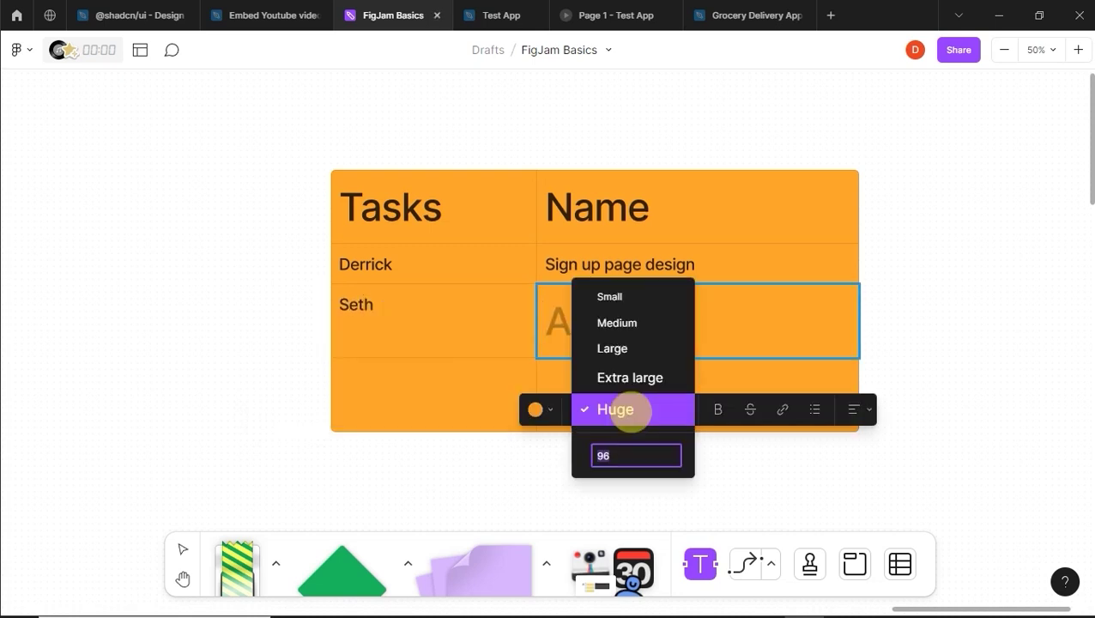
pyautogui.click(631, 347)
pyautogui.write('Landing page design')
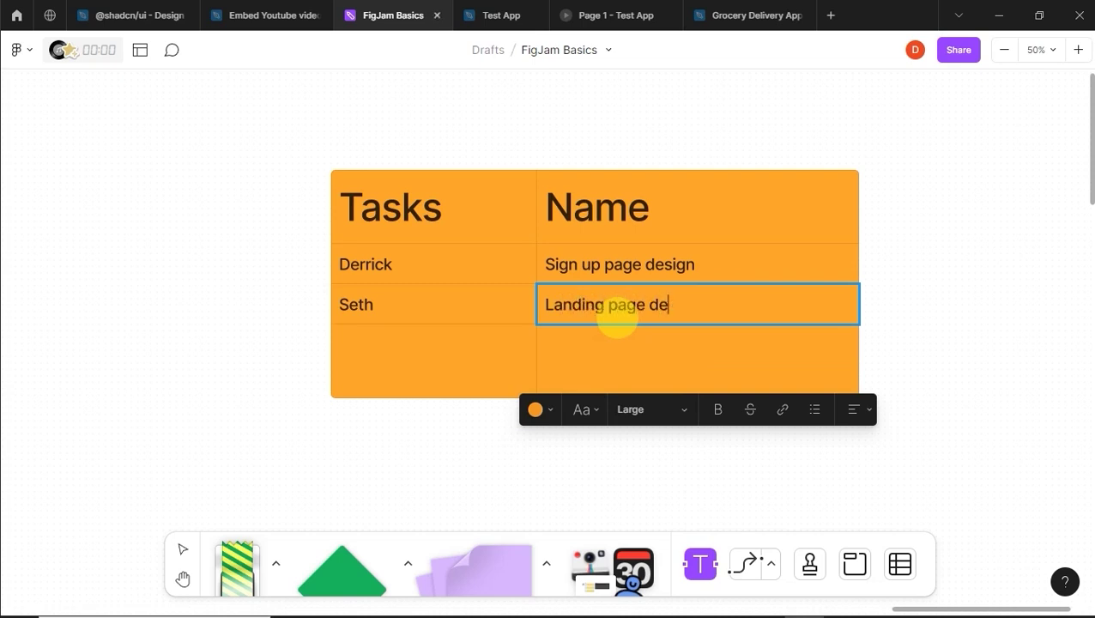
# Step: Fill the third row in Large text with a third name and 'Collect user reviews'
pyautogui.click(442, 363)
pyautogui.click(417, 446)
pyautogui.click(396, 385)
pyautogui.write('Coll')
pyautogui.press('BackSpace')
pyautogui.press('BackSpace')
pyautogui.press('BackSpace')
pyautogui.write('Martheo')
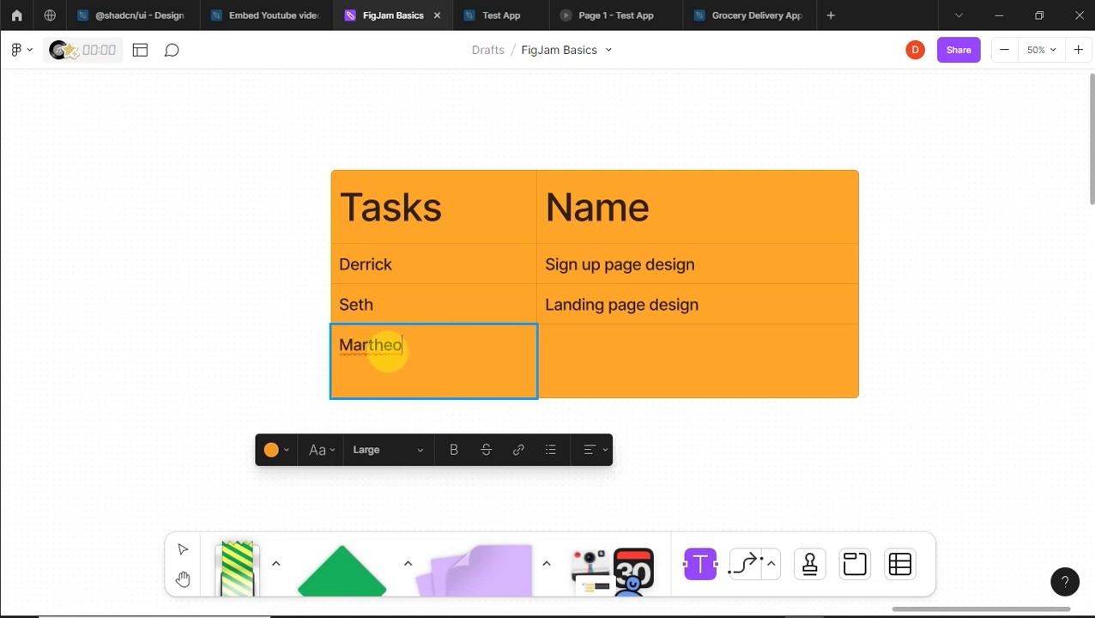
pyautogui.press('BackSpace')
pyautogui.press('BackSpace')
pyautogui.write('a')
pyautogui.click(553, 359)
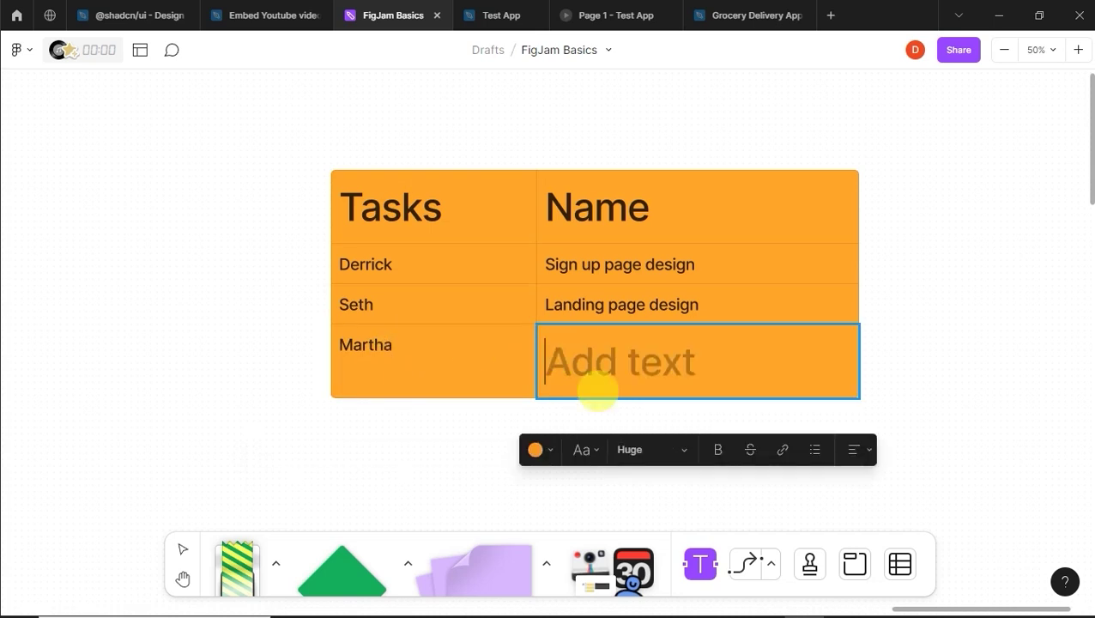
pyautogui.click(657, 450)
pyautogui.click(635, 386)
pyautogui.write('Collect user review')
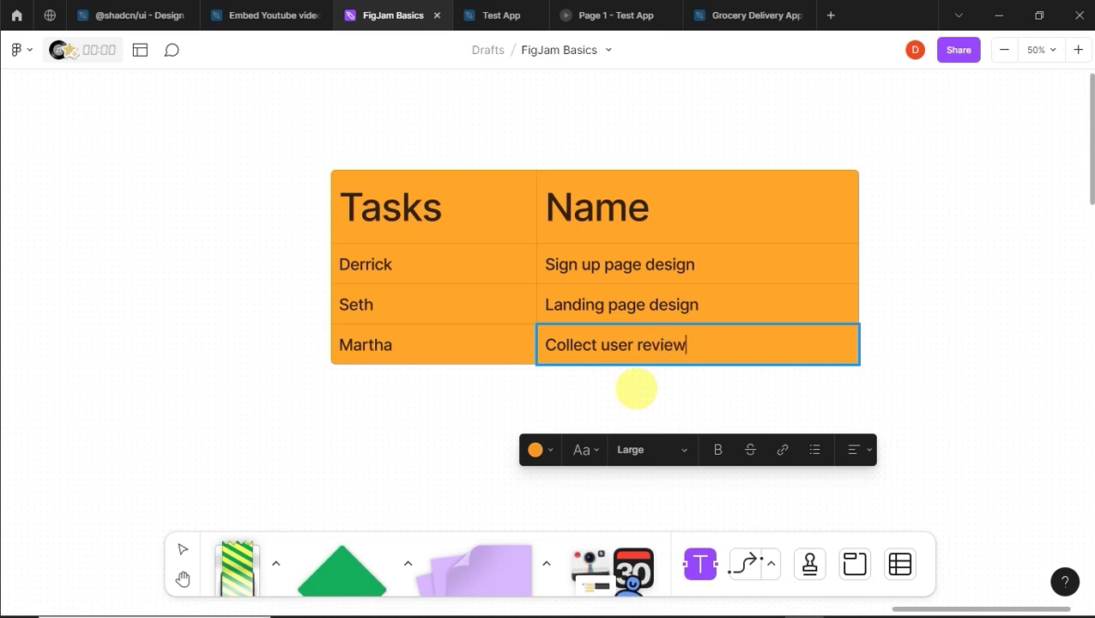
pyautogui.write('s')
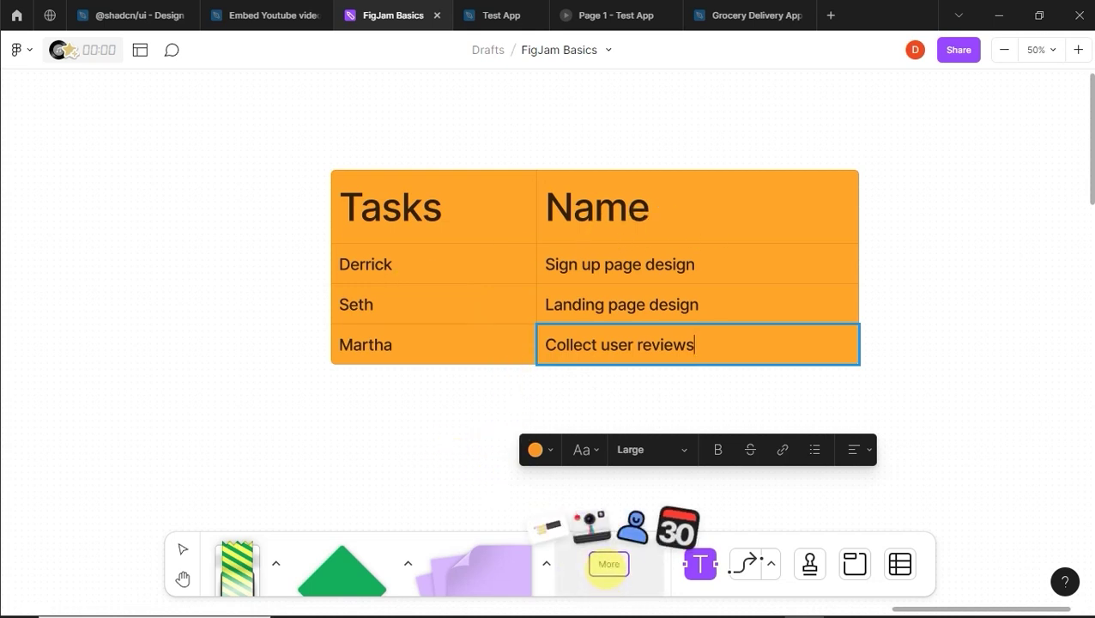
pyautogui.press('Escape')
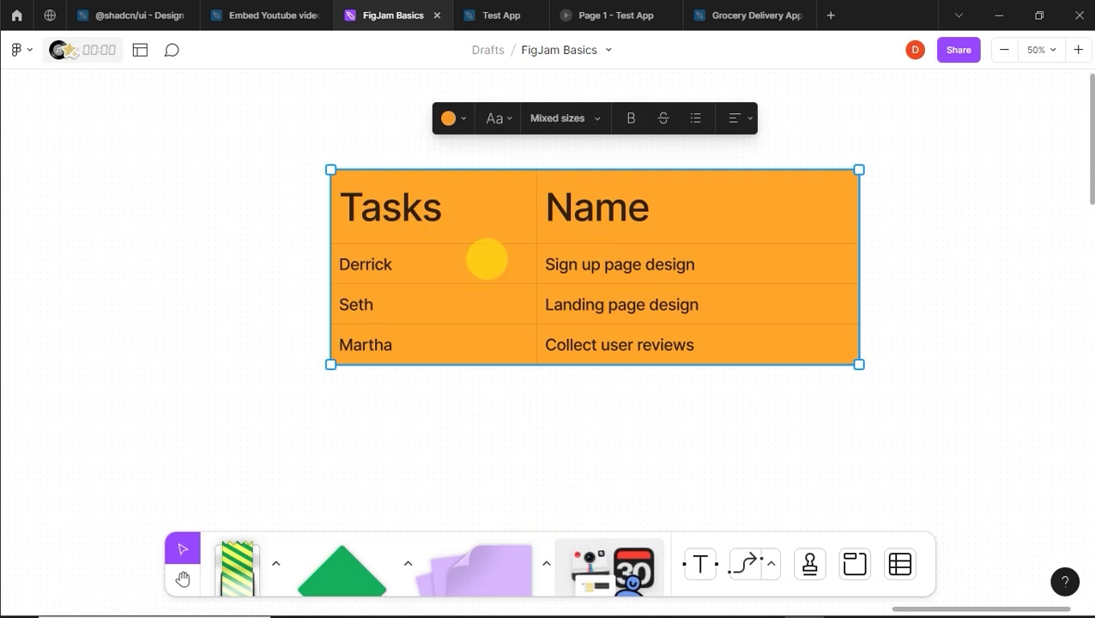
# Step: Insert the Team updates template from the Templates panel and zoom the board to 50%
pyautogui.click(608, 554)
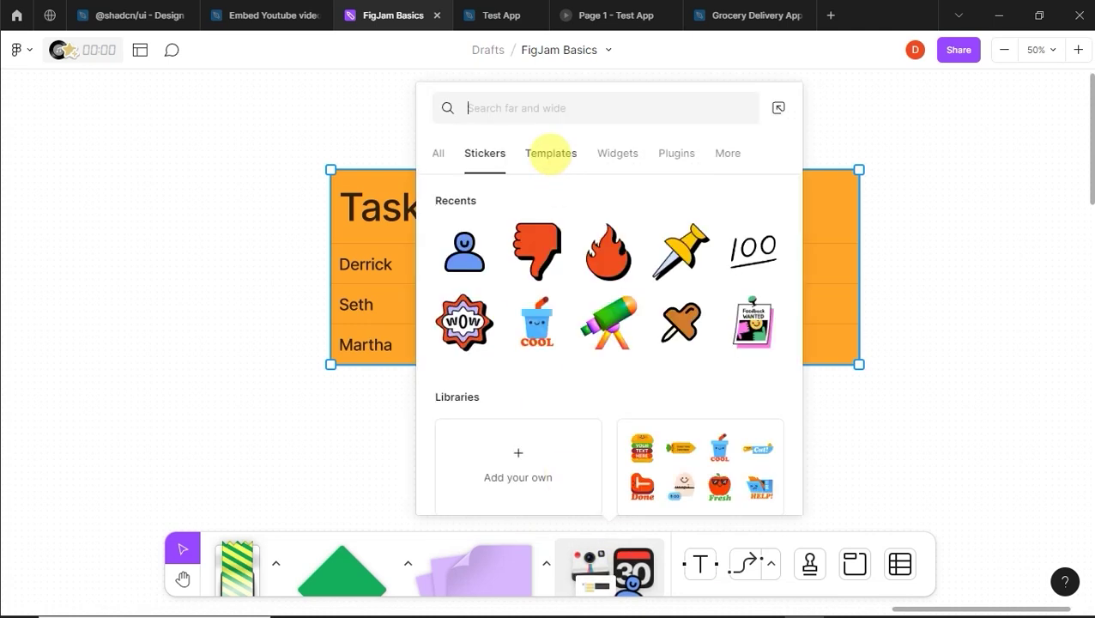
pyautogui.click(550, 153)
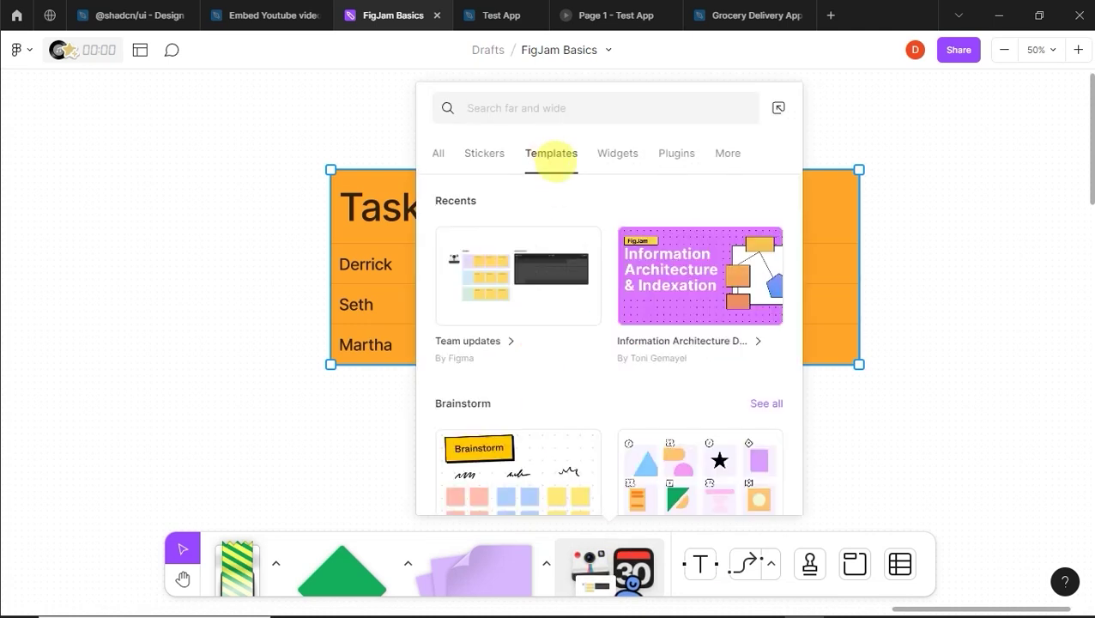
pyautogui.moveTo(579, 283)
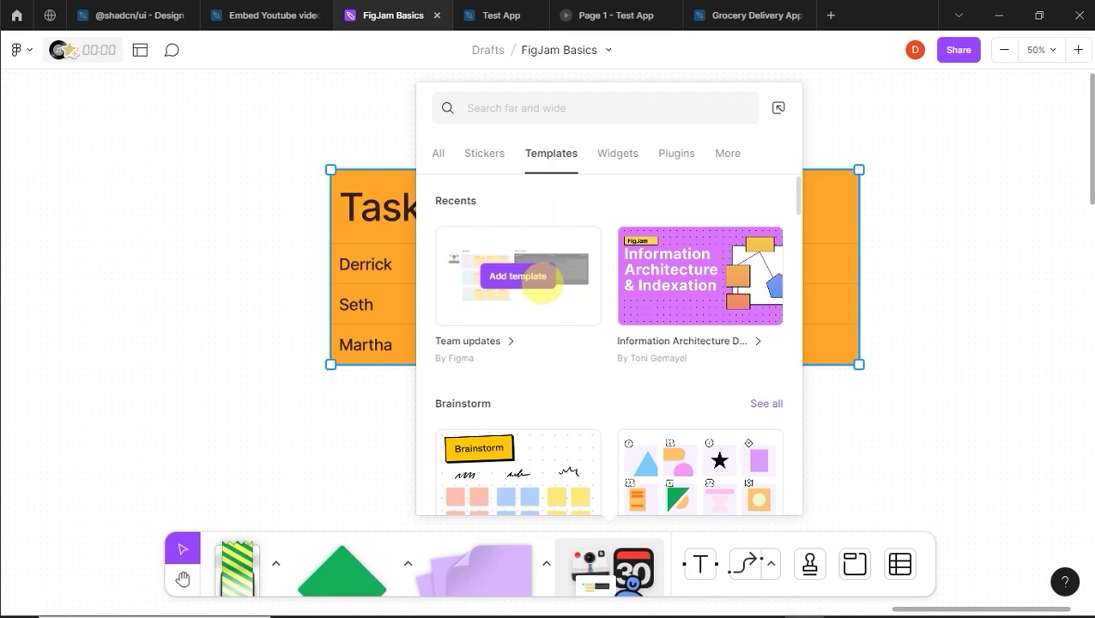
pyautogui.click(530, 271)
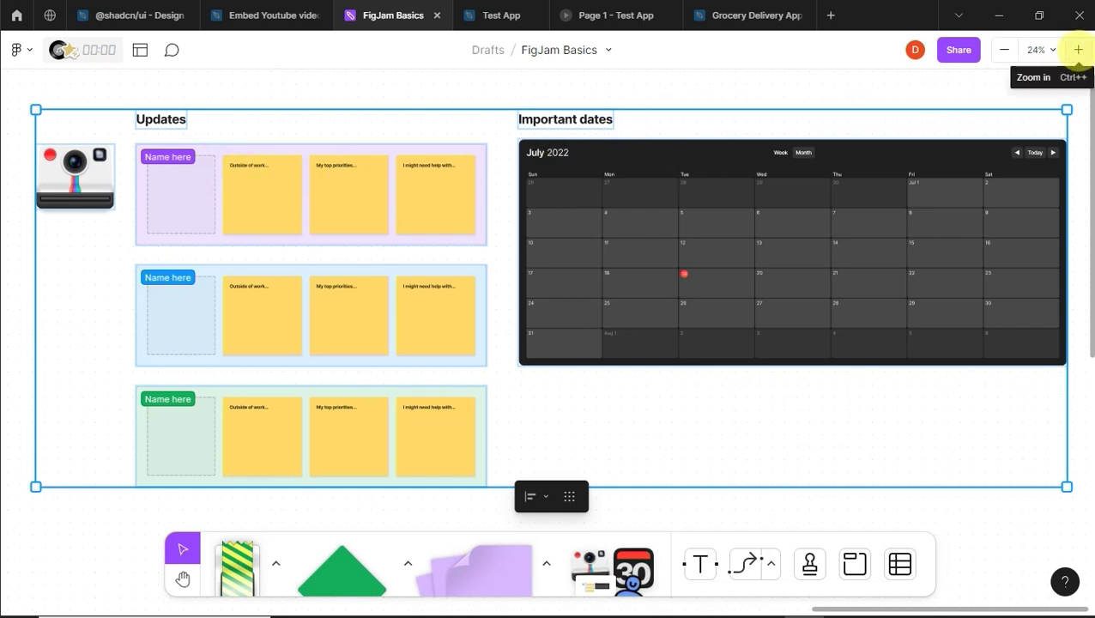
pyautogui.click(1078, 50)
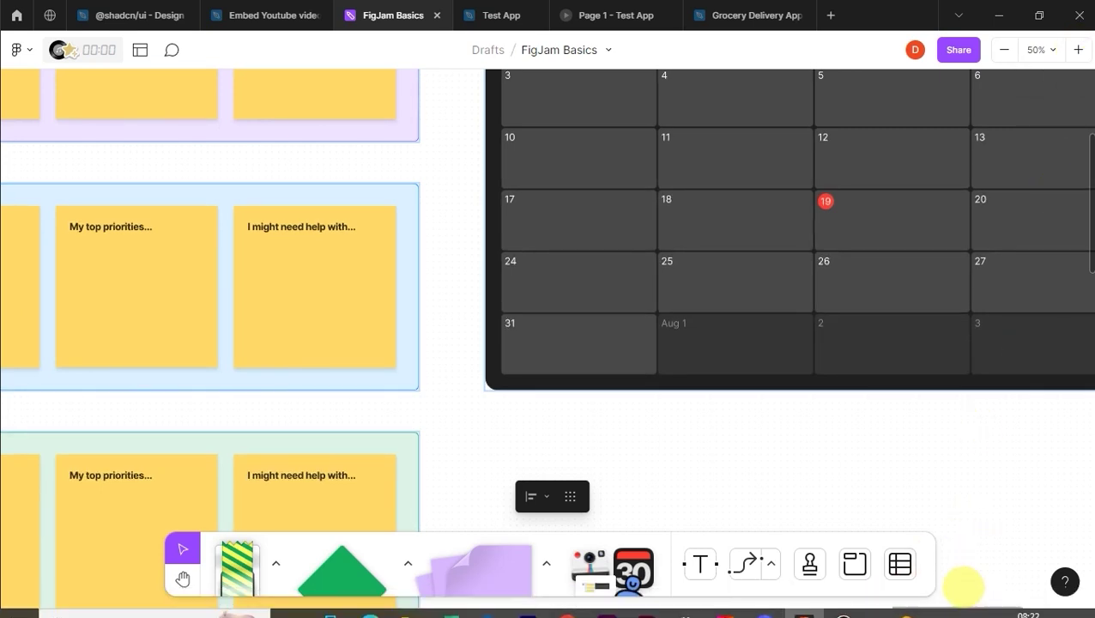
# Step: Rename the purple Updates section's 'Name here' label to the team member's full name
pyautogui.moveTo(960, 601); pyautogui.dragTo(899, 598)
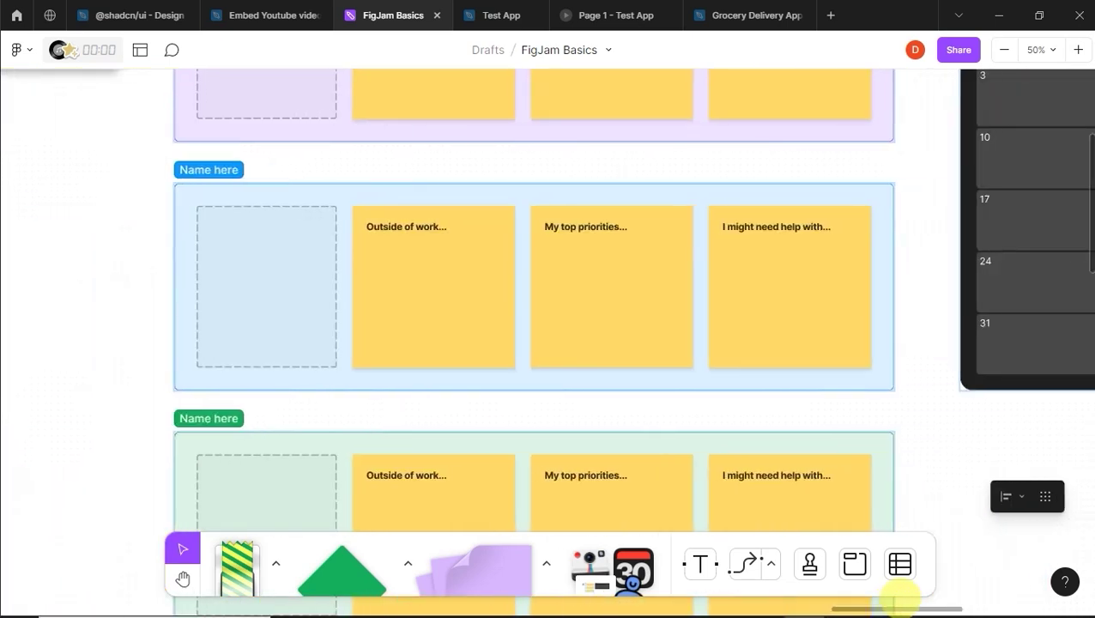
pyautogui.scroll(5, 594, 344)
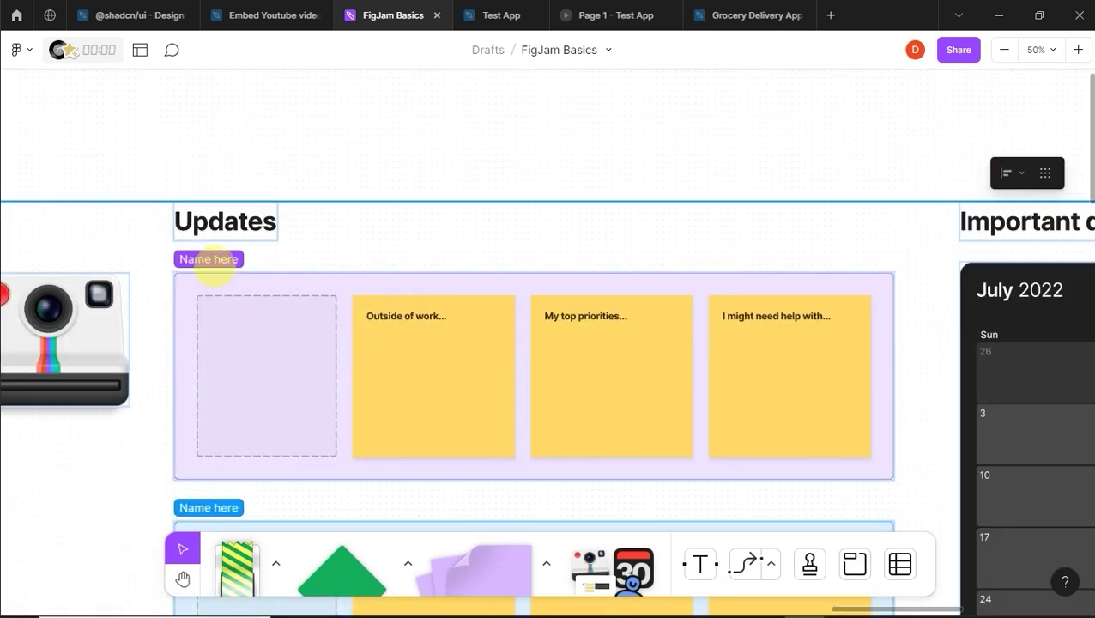
pyautogui.click(215, 262)
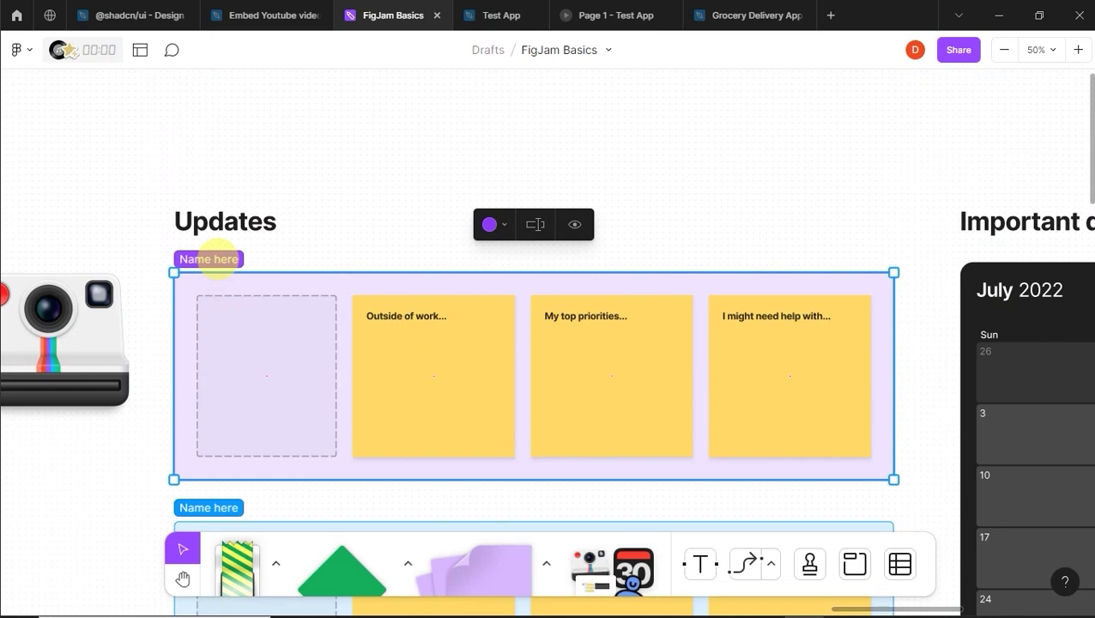
pyautogui.click(283, 244)
pyautogui.click(230, 258)
pyautogui.doubleClick(225, 259)
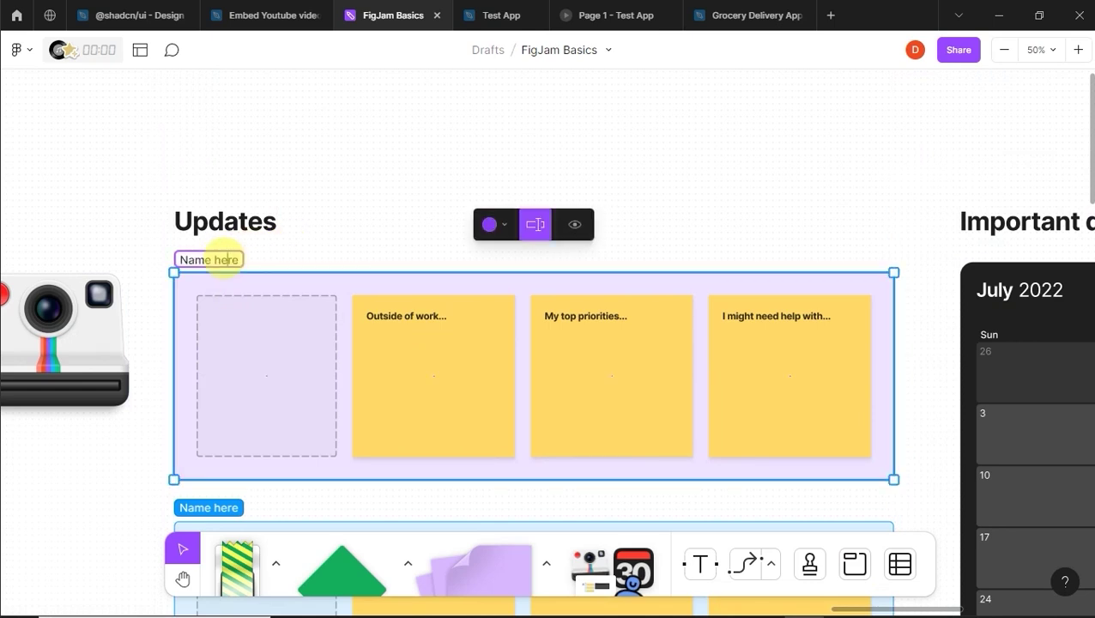
pyautogui.press('BackSpace')
pyautogui.press('BackSpace')
pyautogui.press('BackSpace')
pyautogui.press('BackSpace')
pyautogui.press('BackSpace')
pyautogui.press('BackSpace')
pyautogui.press('BackSpace')
pyautogui.press('BackSpace')
pyautogui.press('BackSpace')
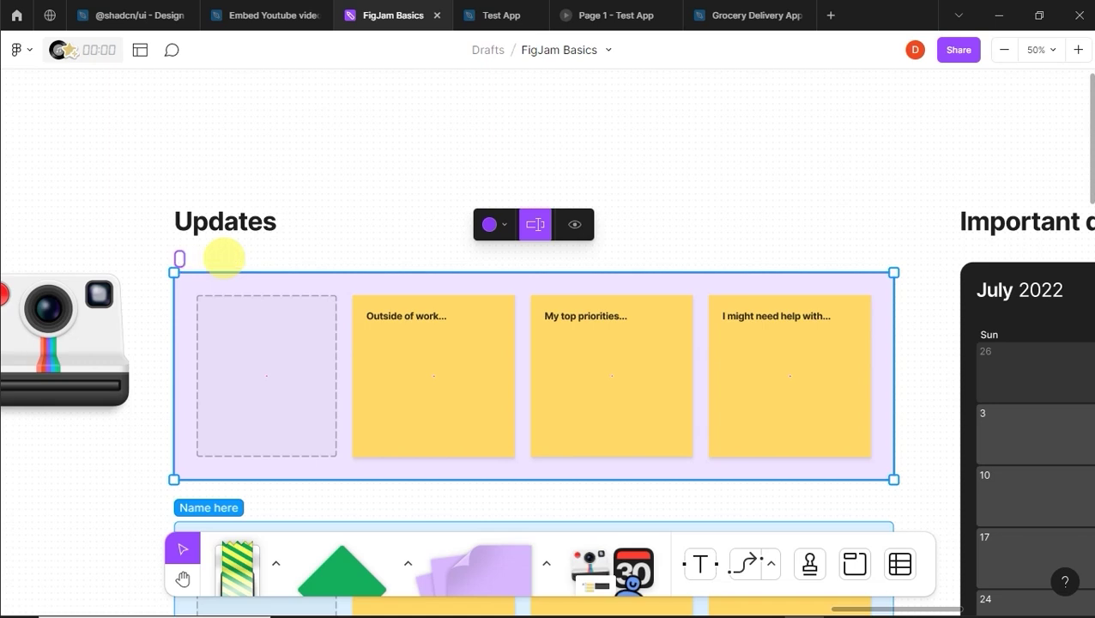
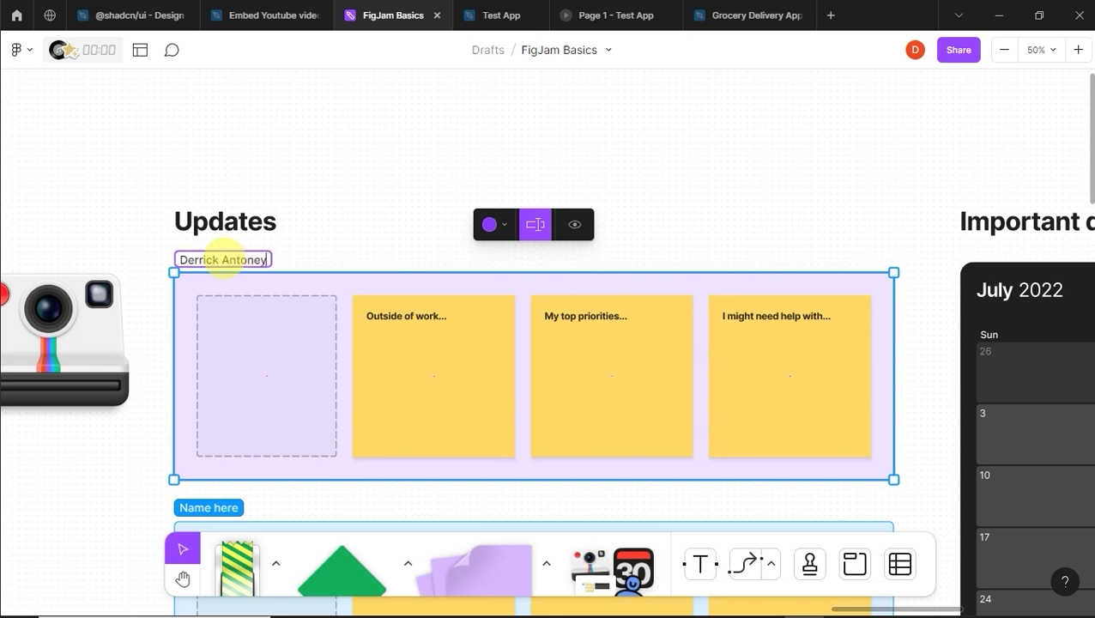
pyautogui.click(257, 307)
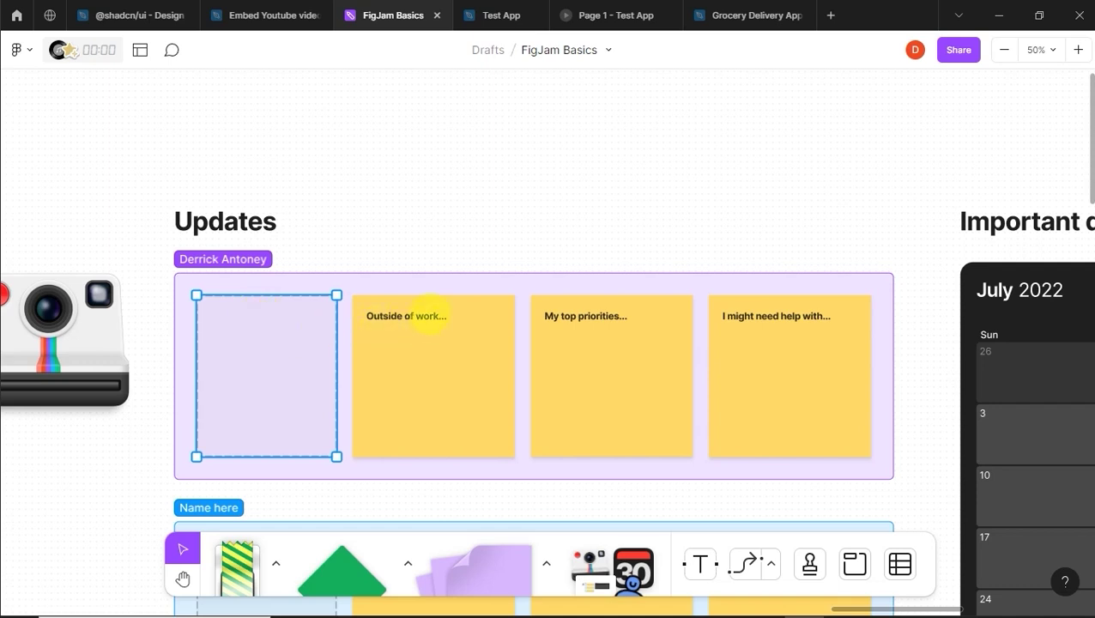
pyautogui.click(430, 319)
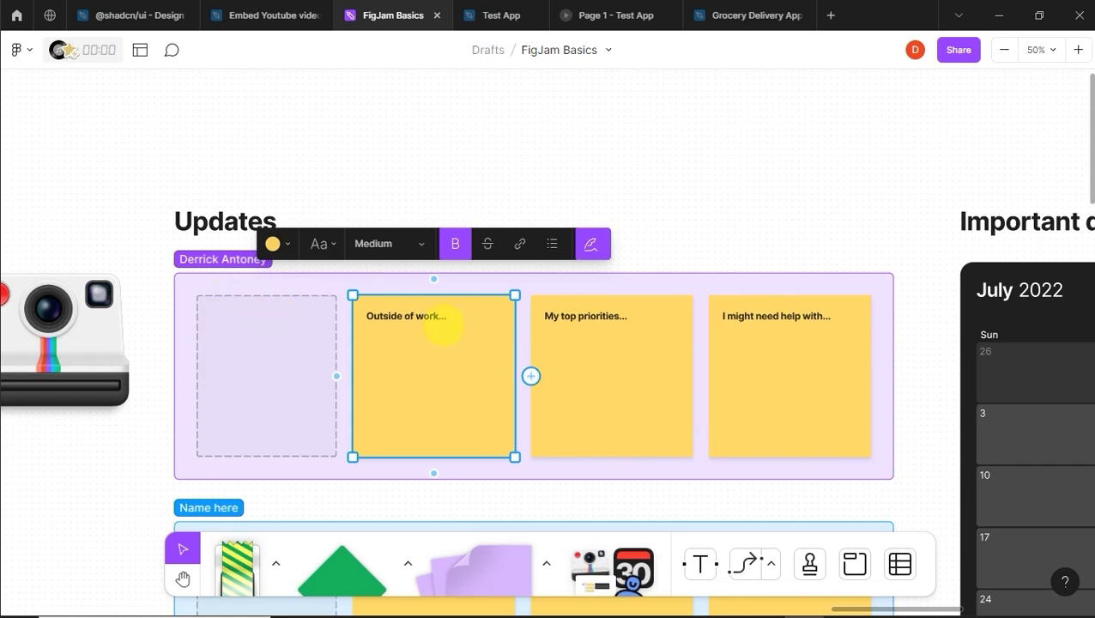
# Step: Complete the purple row's stickies with user interviews, sign up page design, and help collecting user reviews
pyautogui.click(437, 317)
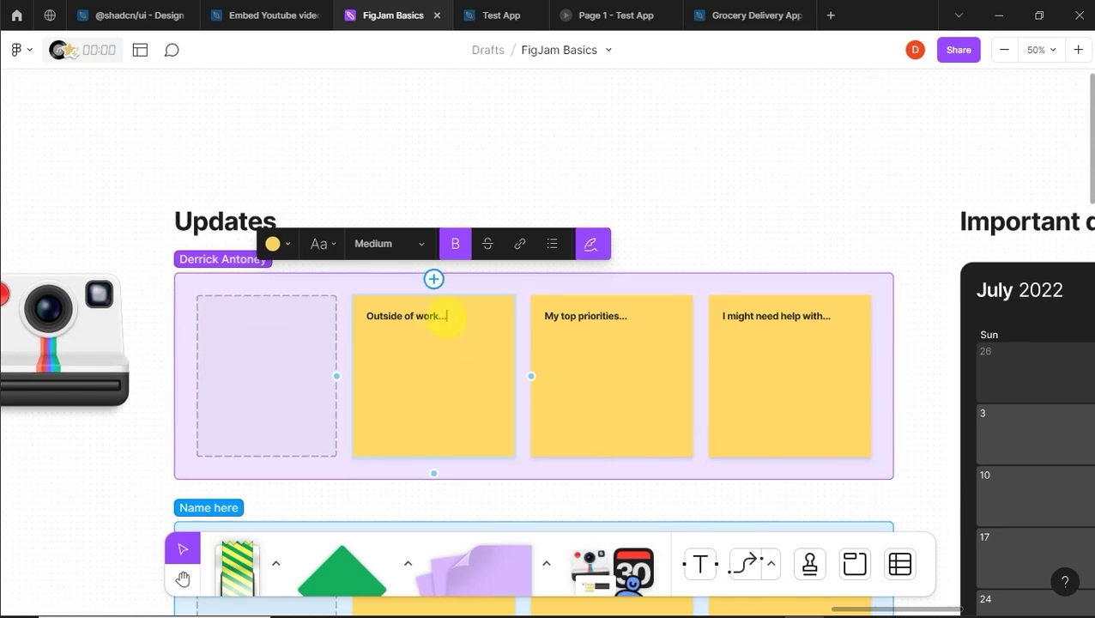
pyautogui.press('BackSpace')
pyautogui.press('BackSpace')
pyautogui.write('ews')
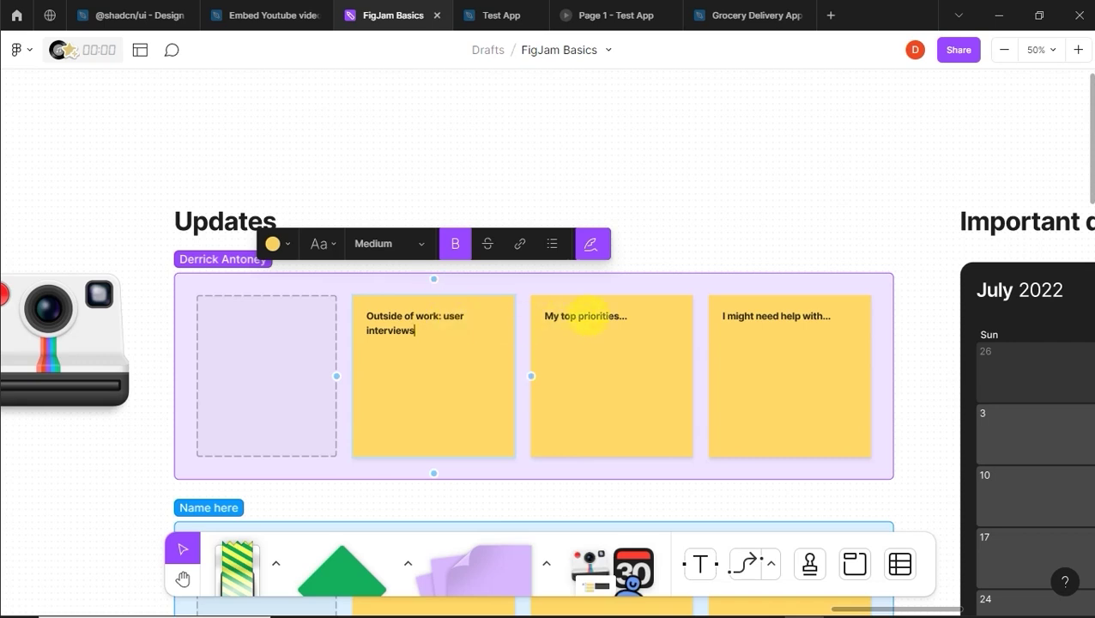
pyautogui.click(589, 316)
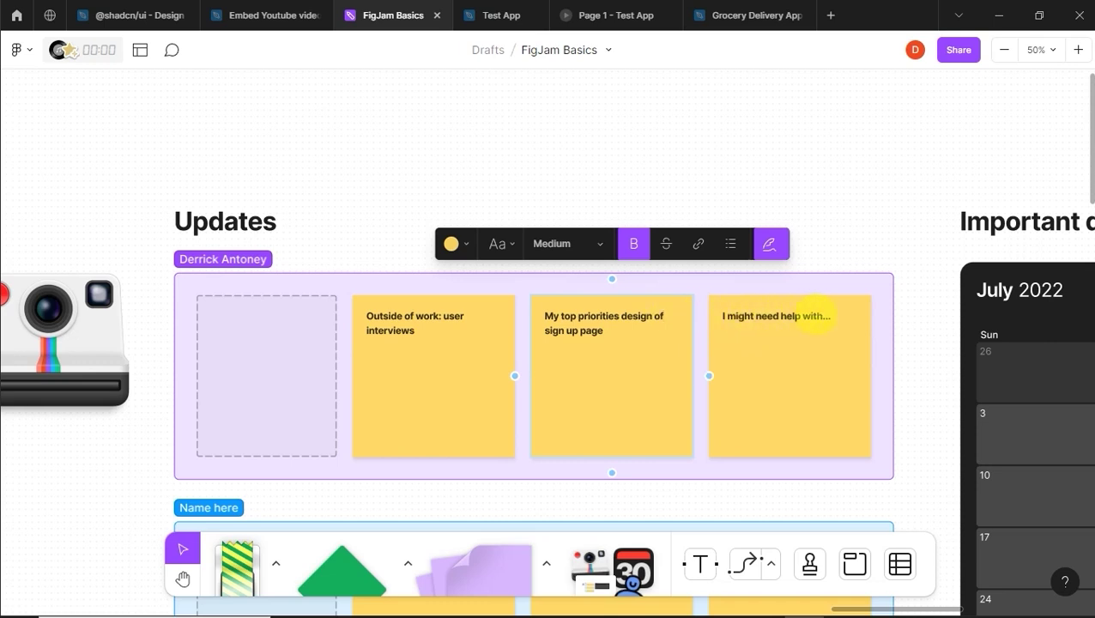
pyautogui.click(824, 316)
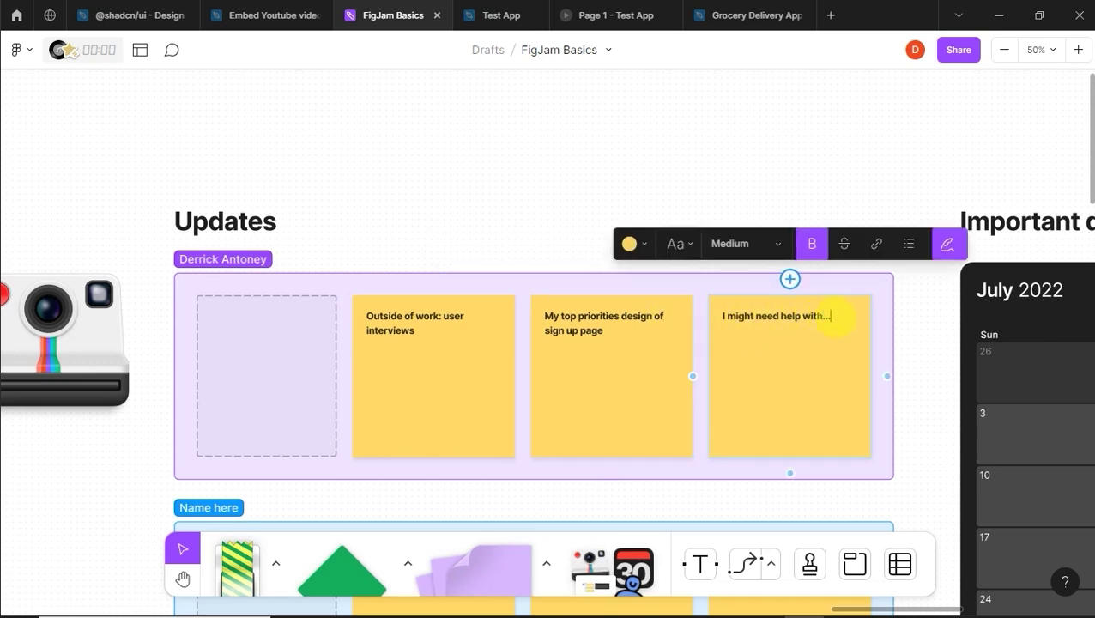
pyautogui.press('BackSpace')
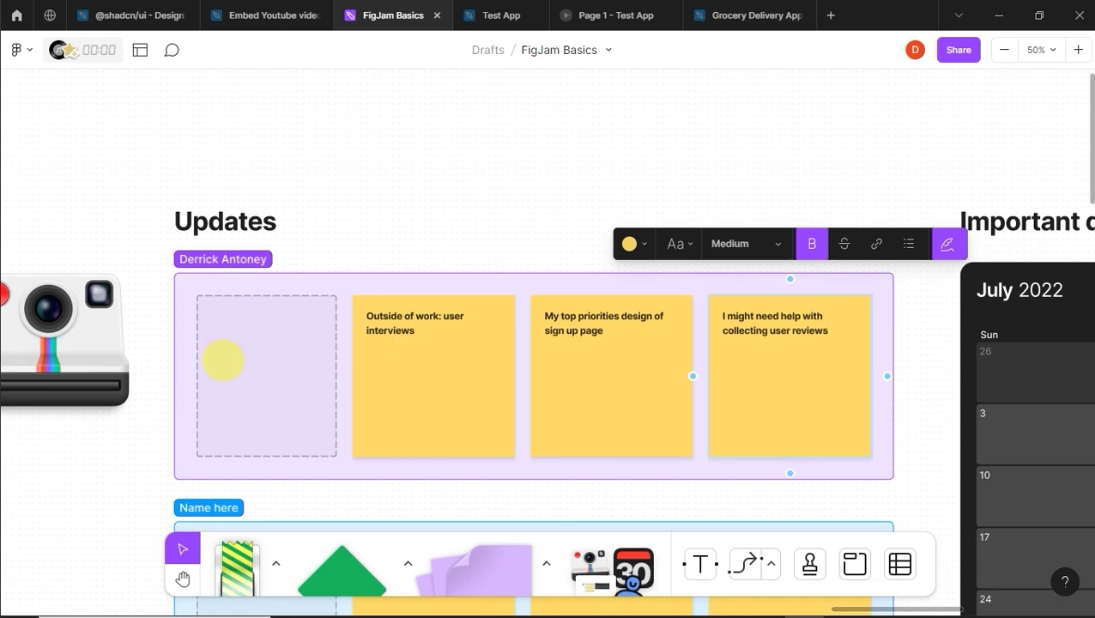
pyautogui.moveTo(919, 606); pyautogui.dragTo(1021, 603)
# Step: Write 'Understanding' in Large white text in the Tue 19 calendar cell
pyautogui.scroll(-5, 1030, 500)
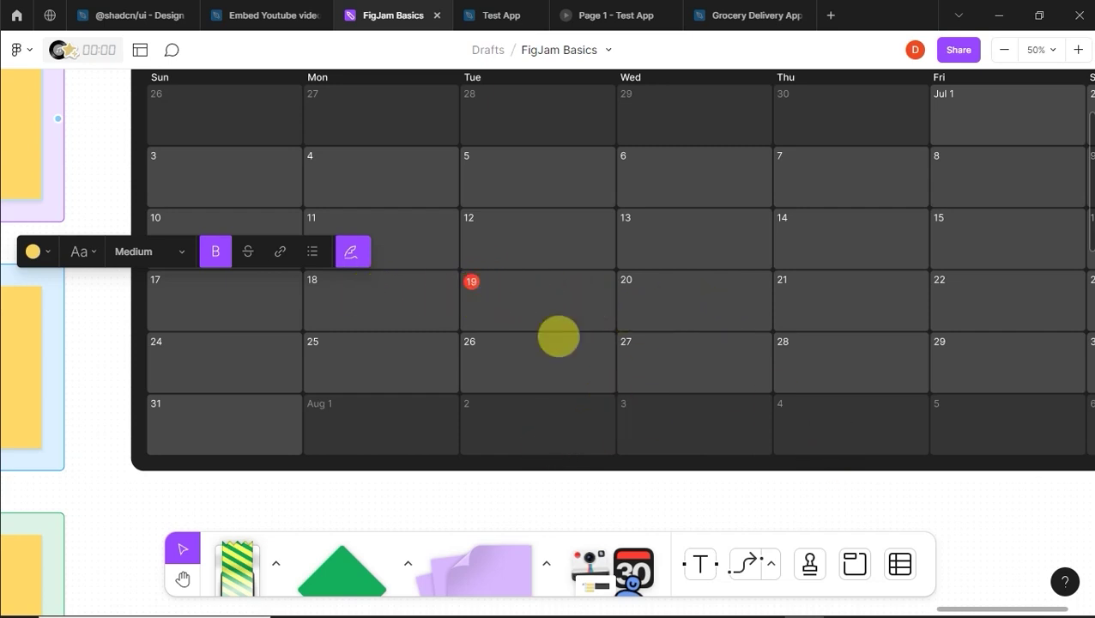
pyautogui.click(700, 563)
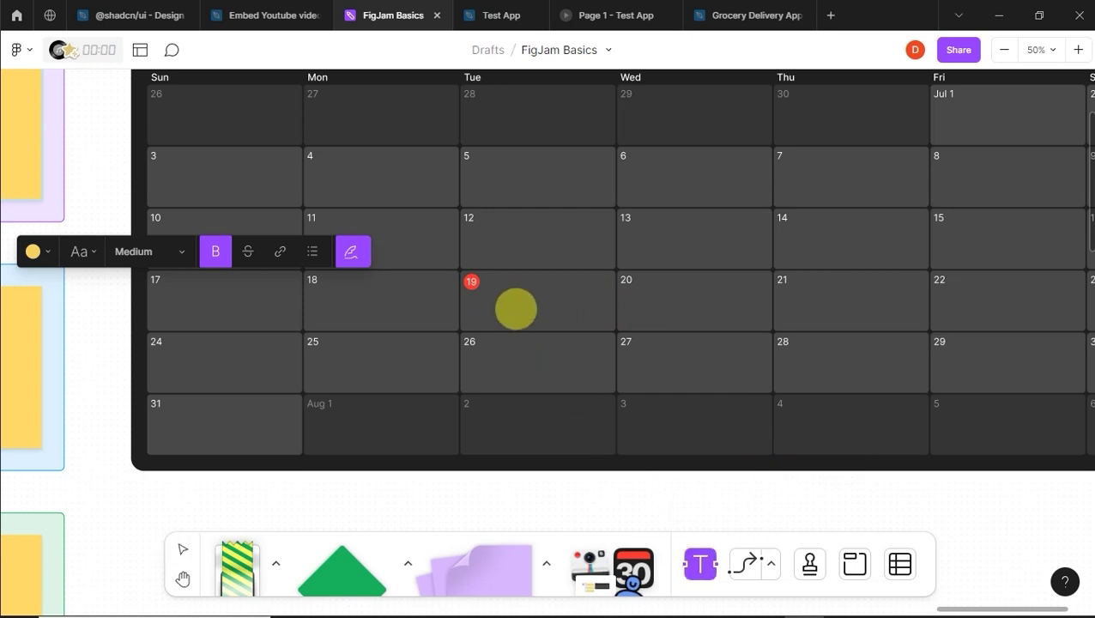
pyautogui.click(523, 310)
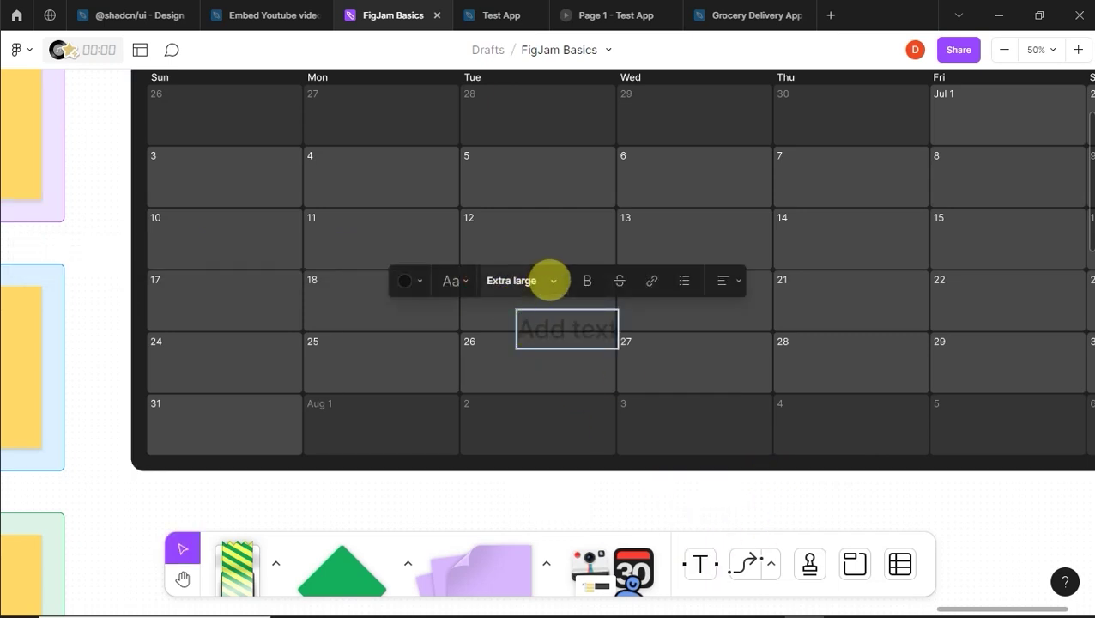
pyautogui.click(551, 280)
pyautogui.click(481, 252)
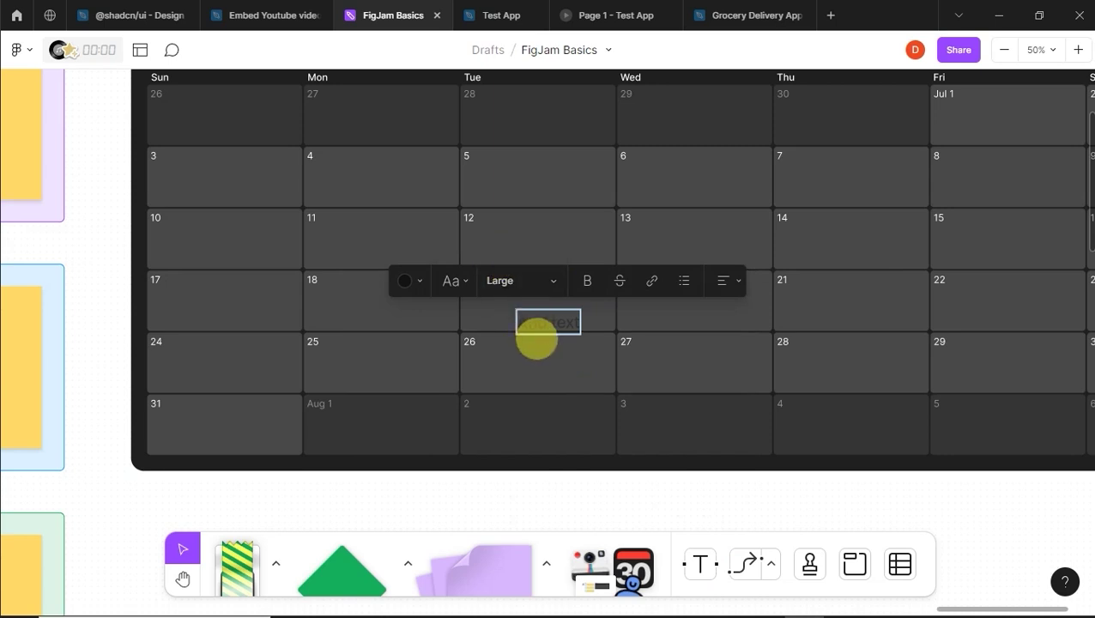
pyautogui.click(384, 281)
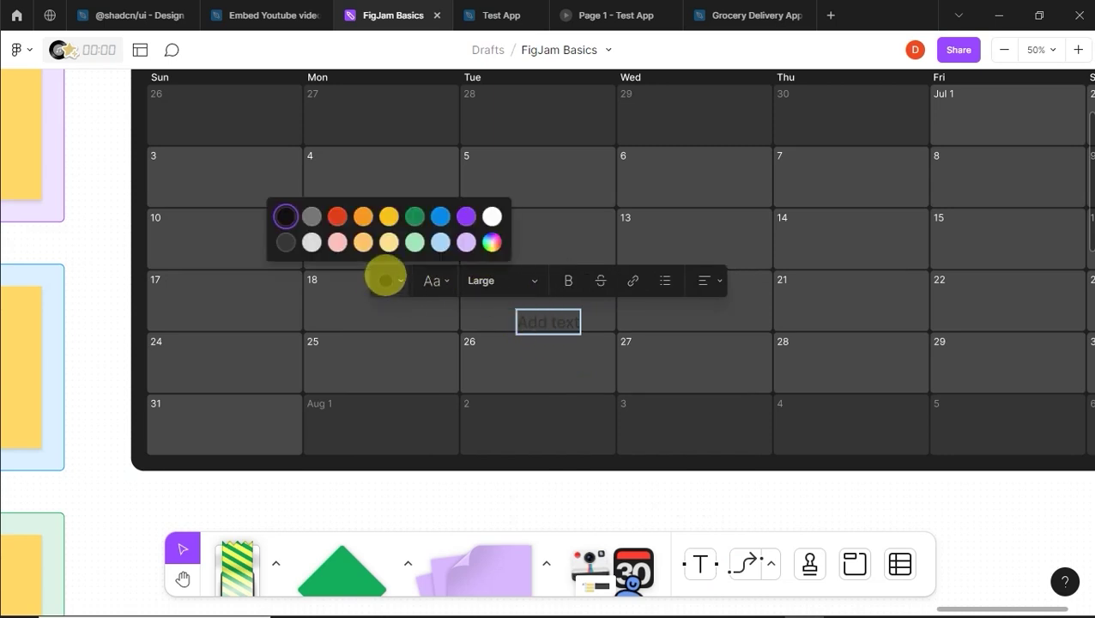
pyautogui.click(492, 217)
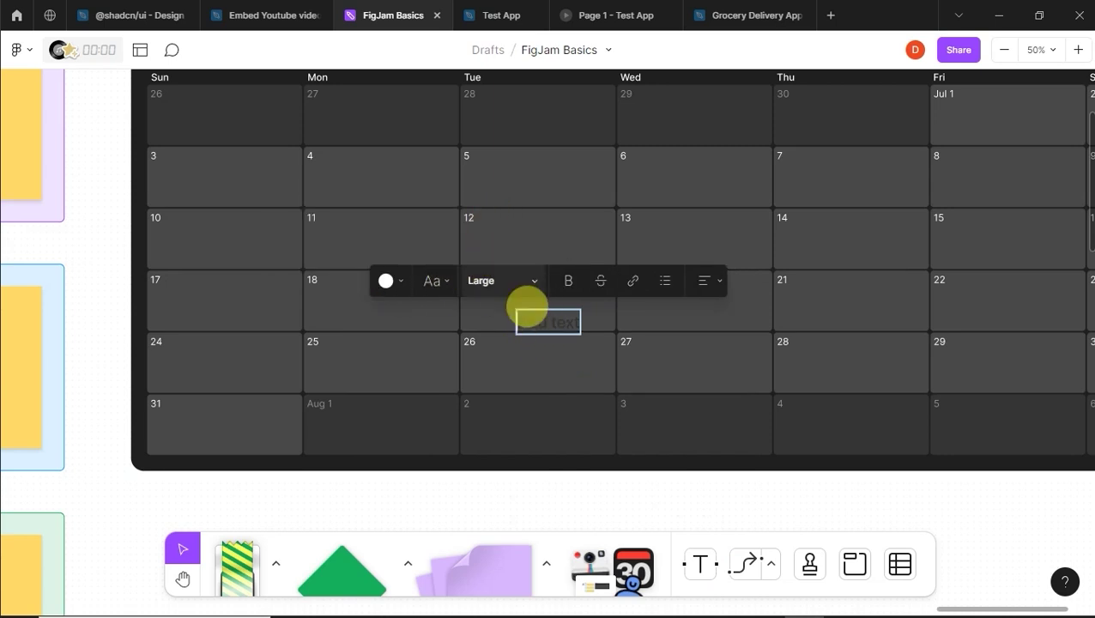
pyautogui.write('Underst')
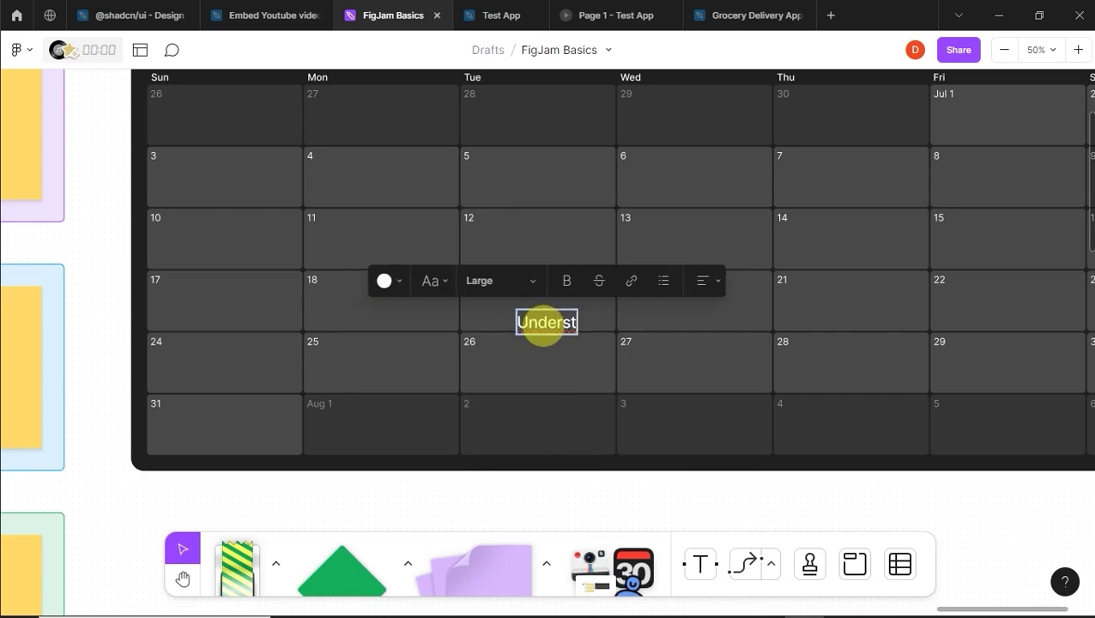
pyautogui.write('anding')
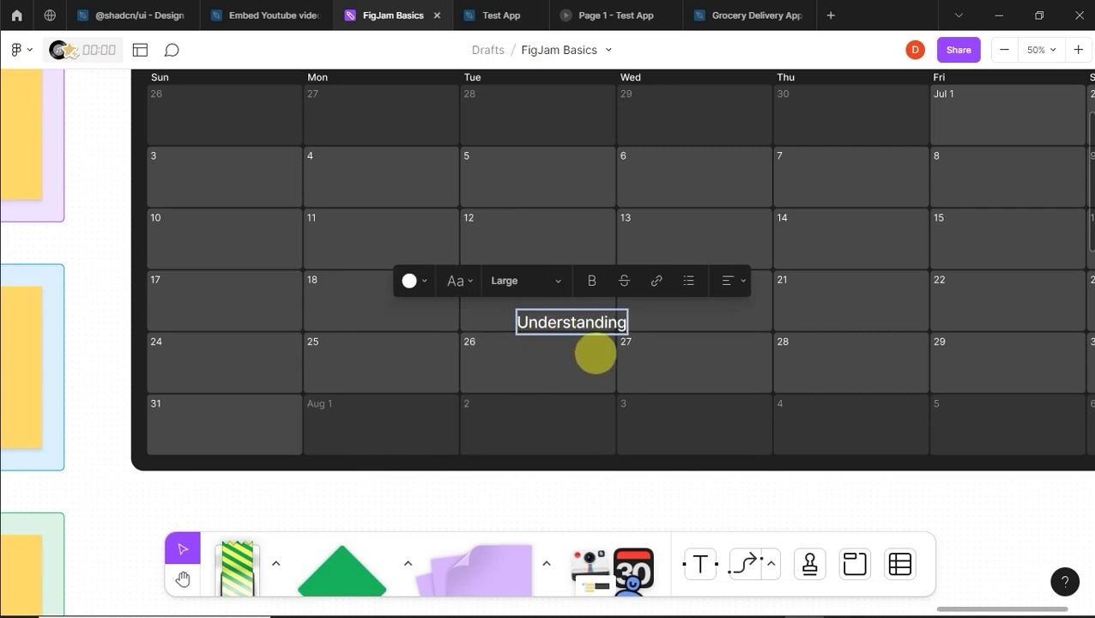
# Step: Position the Understanding label inside the 19 cell and start a new text box in Wed 20
pyautogui.press('Escape')
pyautogui.moveTo(573, 311); pyautogui.dragTo(552, 311)
pyautogui.click(572, 325)
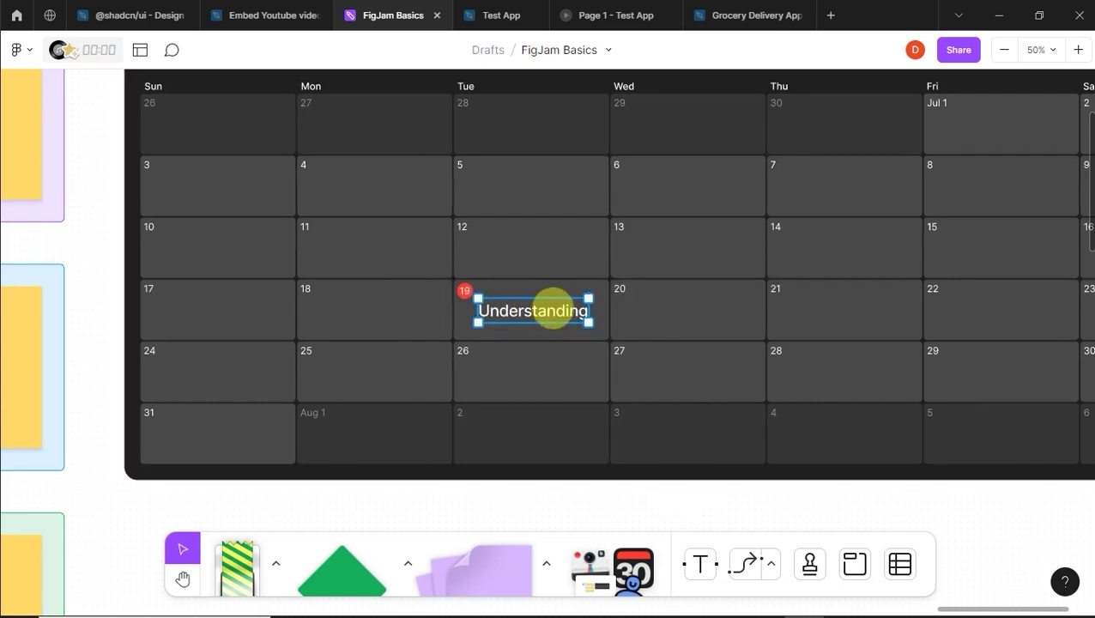
pyautogui.click(557, 377)
pyautogui.click(571, 312)
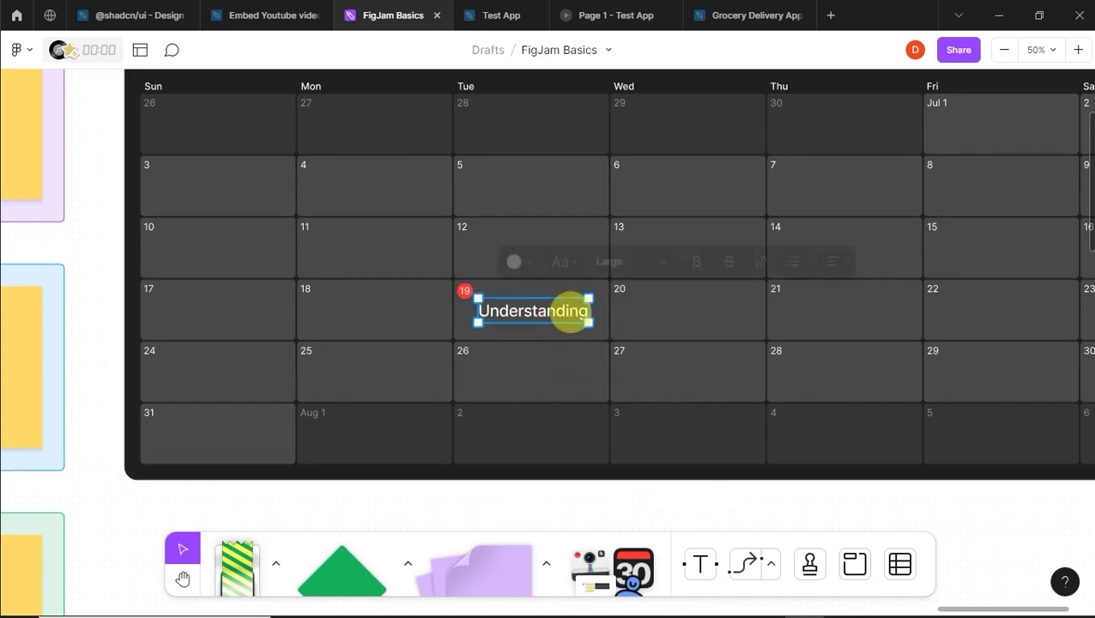
pyautogui.click(654, 309)
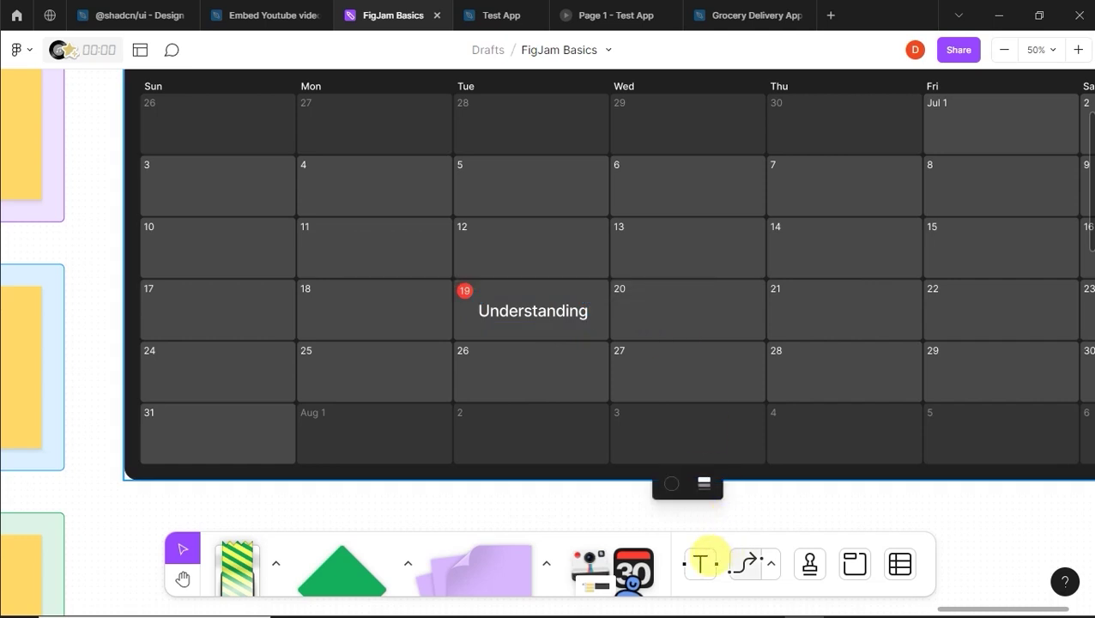
pyautogui.click(705, 559)
pyautogui.click(663, 307)
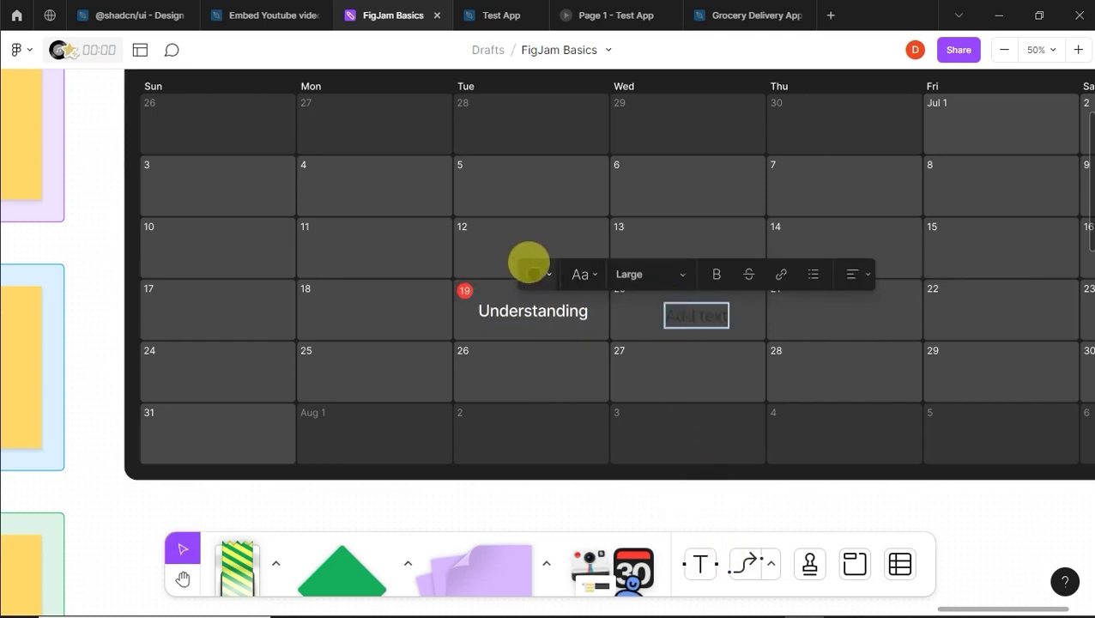
# Step: Label Wed 20 'Ideate' in white, aligned with Understanding
pyautogui.click(534, 272)
pyautogui.click(640, 209)
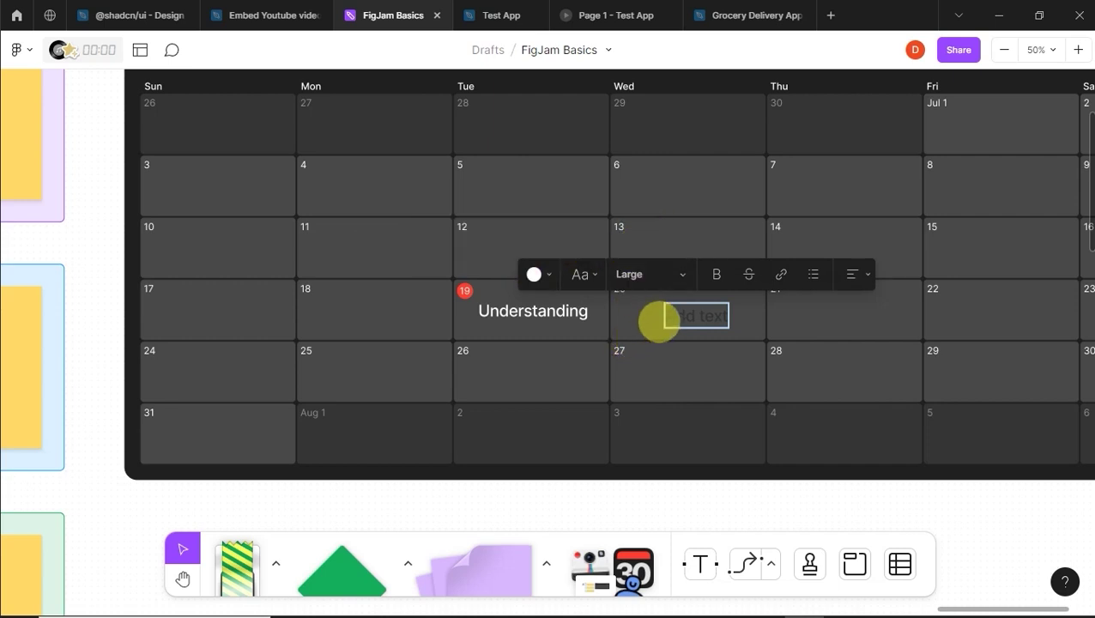
pyautogui.write('Idea')
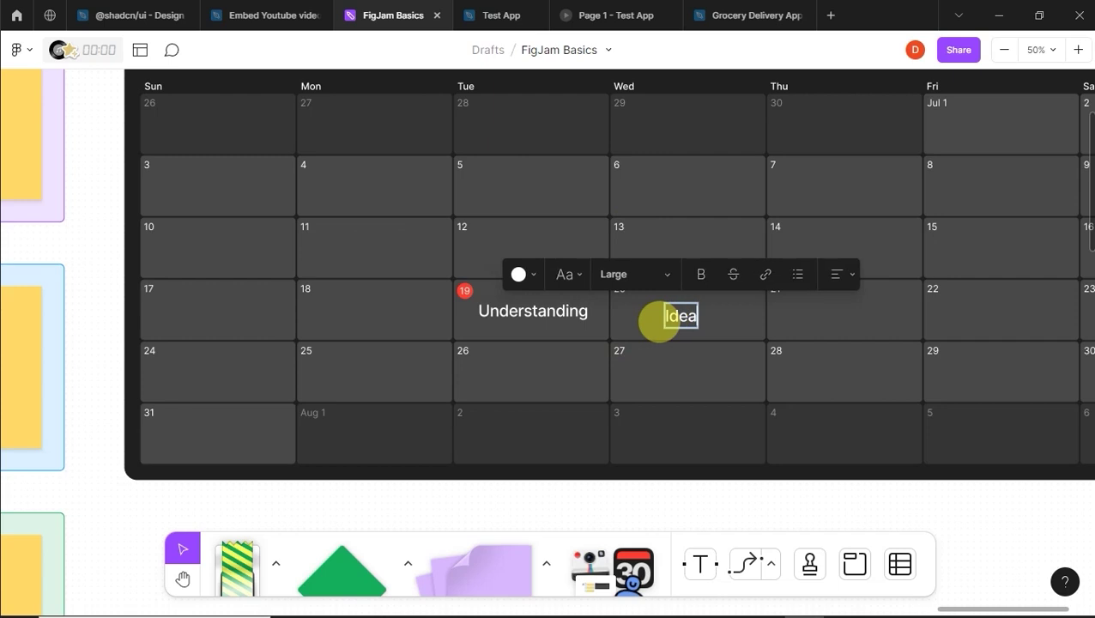
pyautogui.write('te')
pyautogui.press('Escape')
pyautogui.moveTo(689, 306); pyautogui.dragTo(689, 308)
pyautogui.click(700, 360)
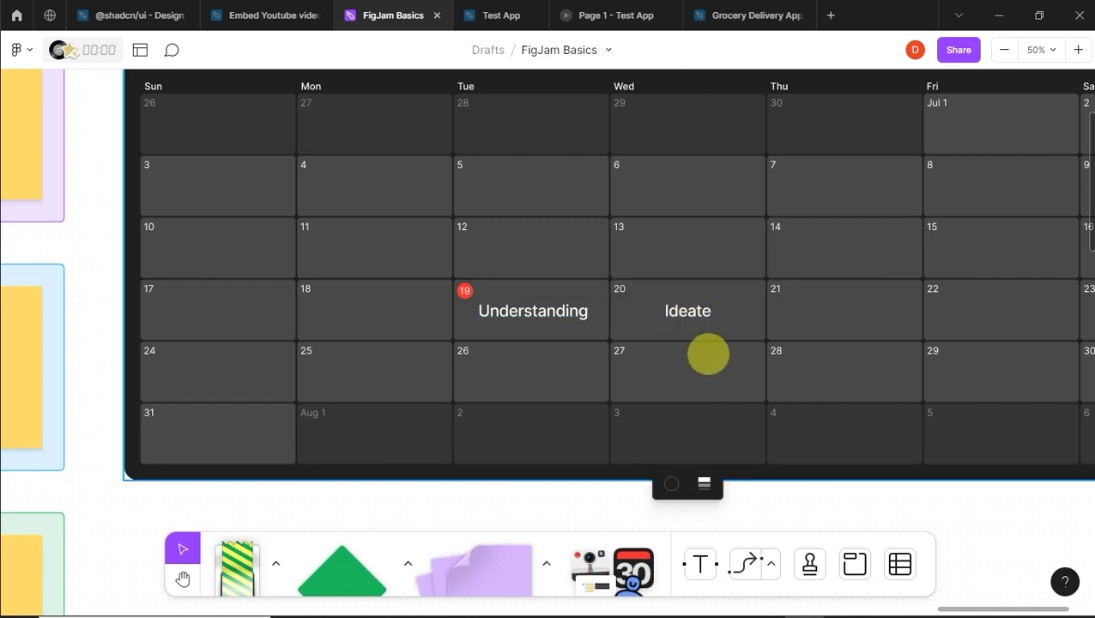
pyautogui.click(689, 309)
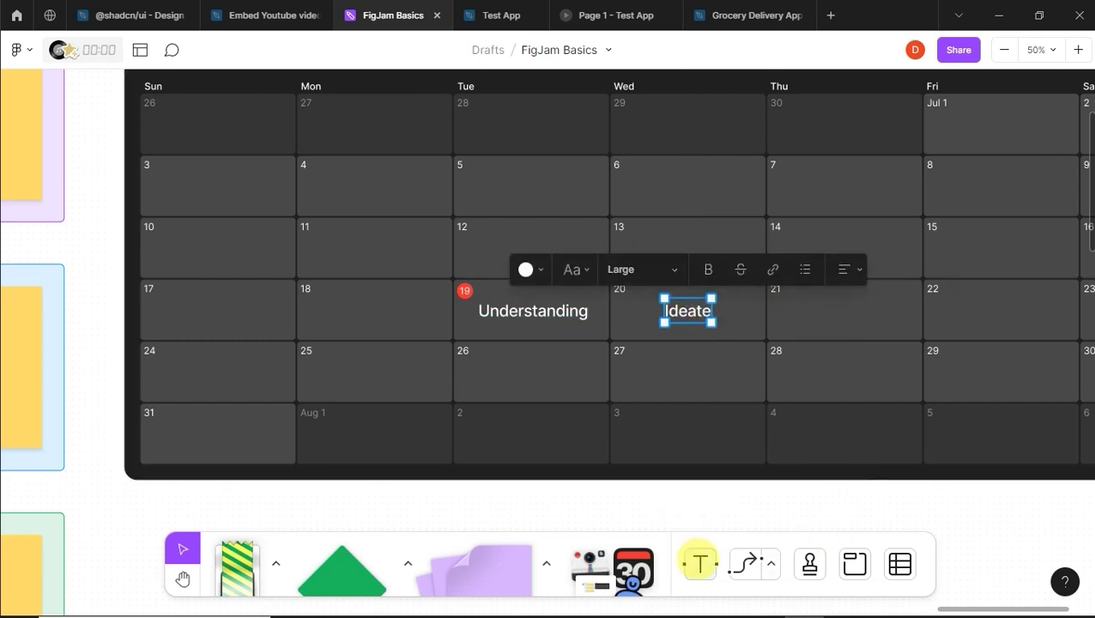
pyautogui.click(811, 310)
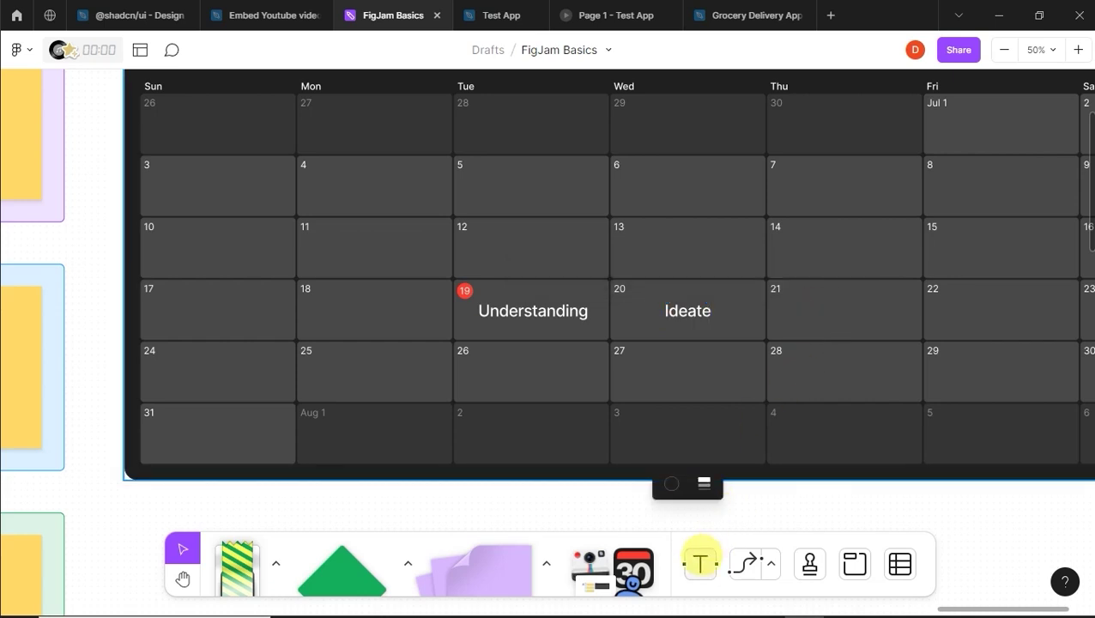
# Step: Label Thu 21 'Decide' in white, aligned with the other labels
pyautogui.click(700, 564)
pyautogui.click(820, 317)
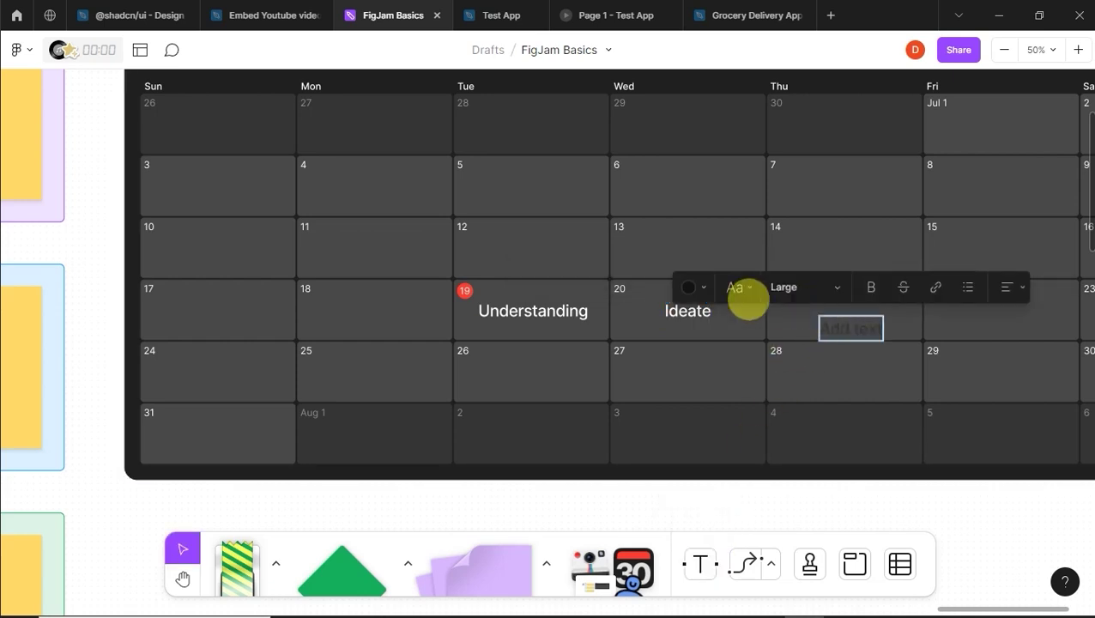
pyautogui.click(690, 288)
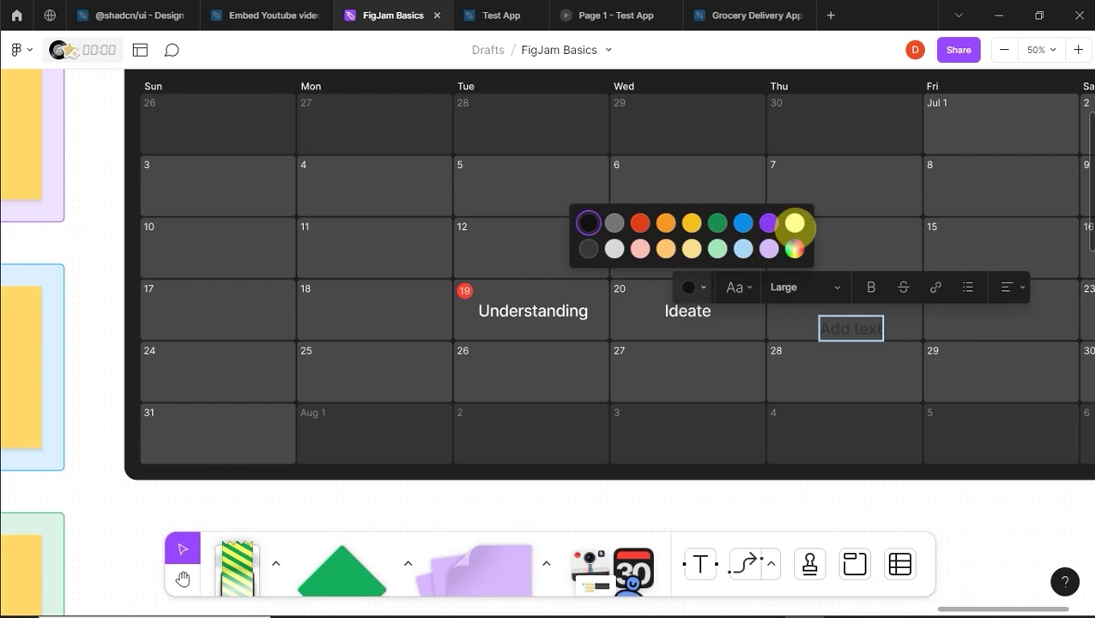
pyautogui.click(795, 223)
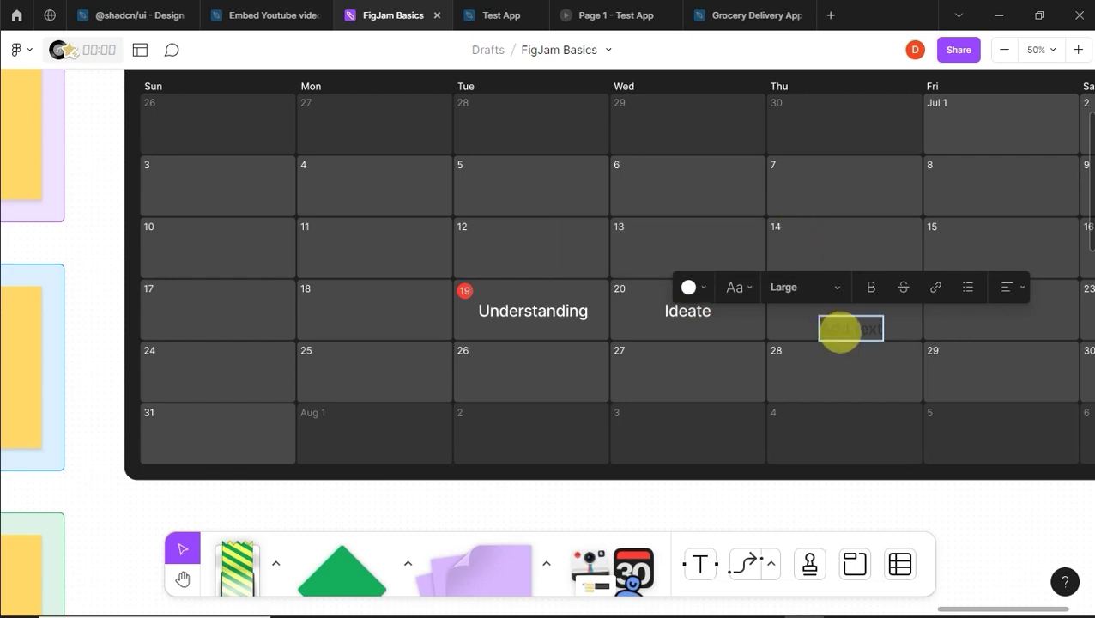
pyautogui.write('Decide')
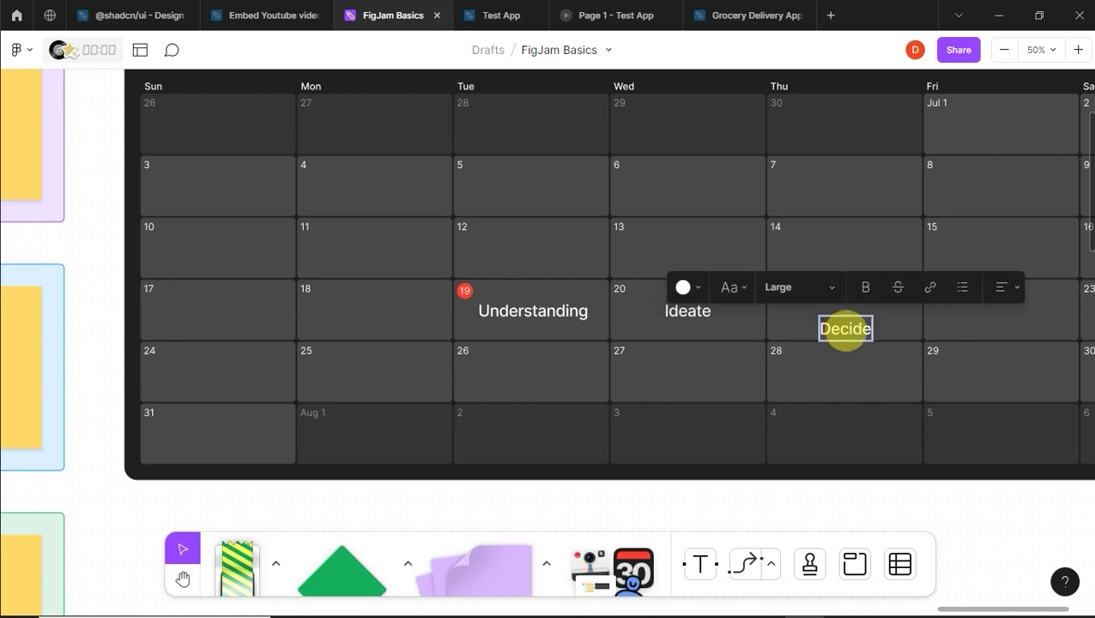
pyautogui.press('Escape')
pyautogui.moveTo(845, 329); pyautogui.dragTo(842, 306)
pyautogui.click(854, 377)
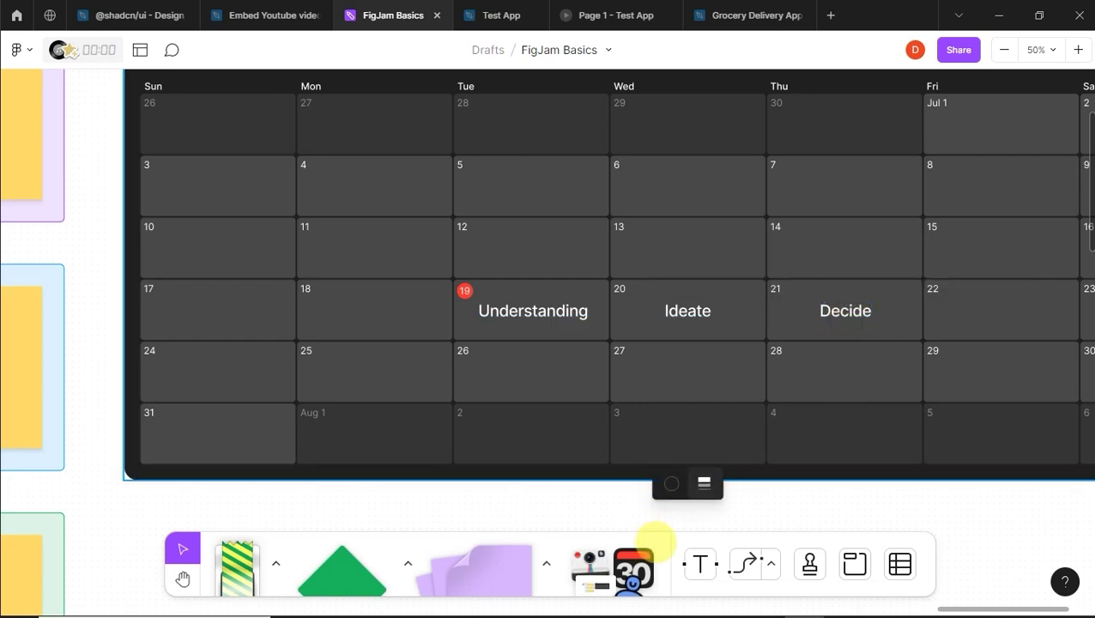
# Step: Label Fri 22 'Prototyping' in white, lined up with the other calendar labels
pyautogui.hscroll(5, 1065, 585)
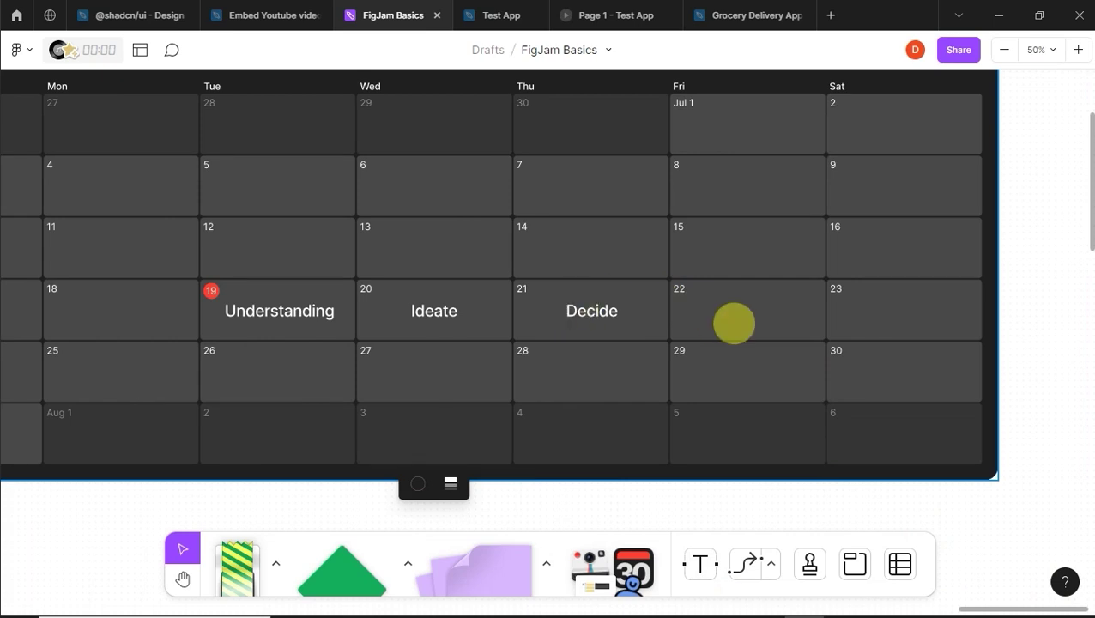
pyautogui.click(702, 564)
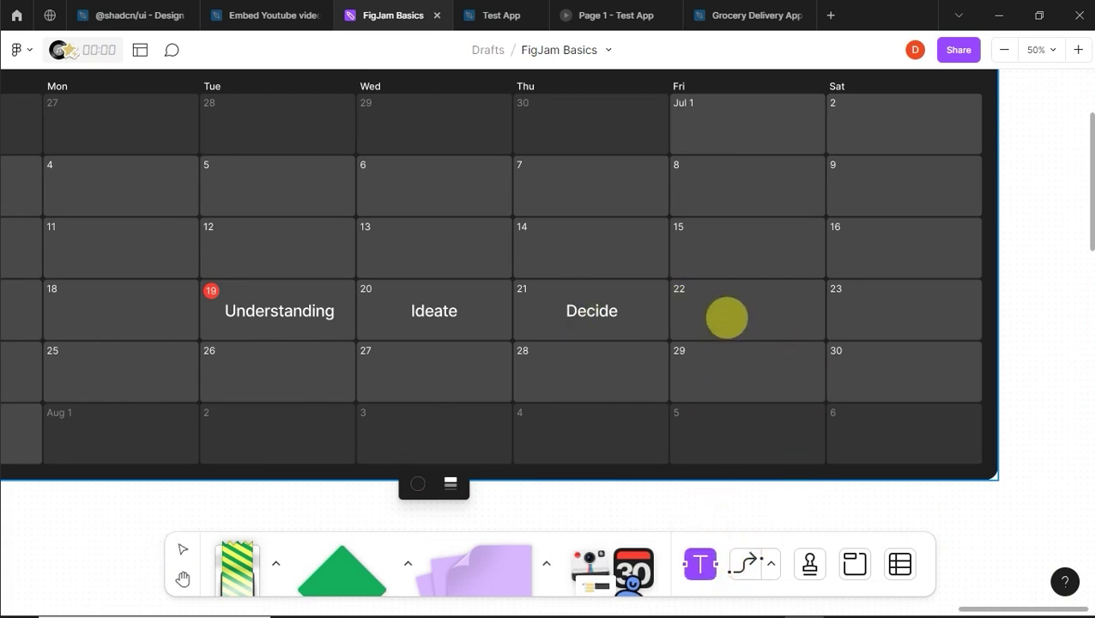
pyautogui.click(727, 318)
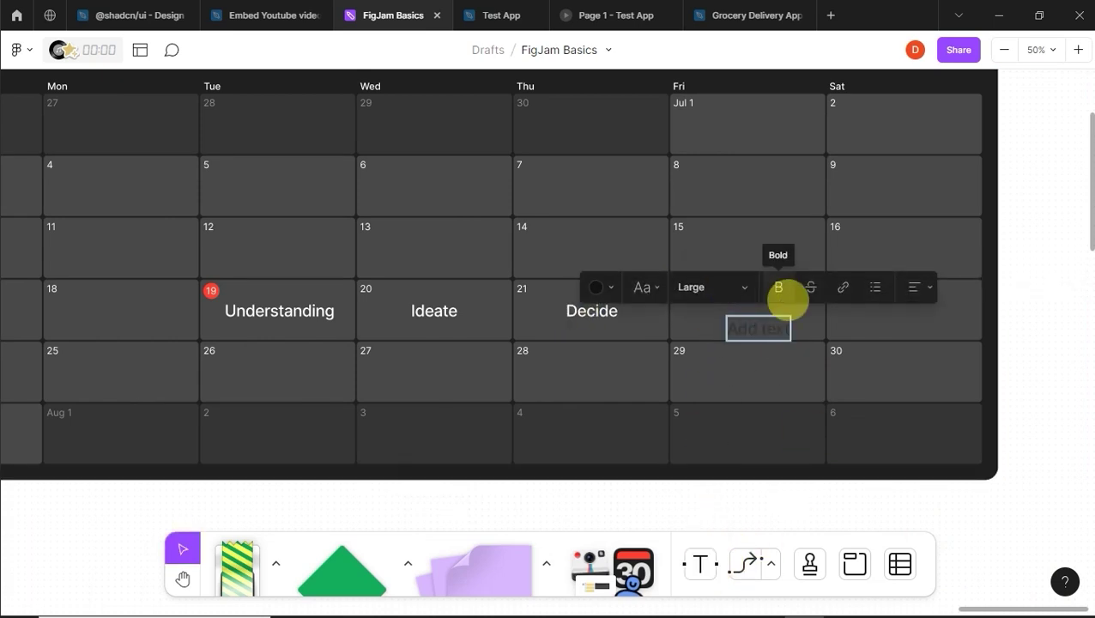
pyautogui.click(592, 287)
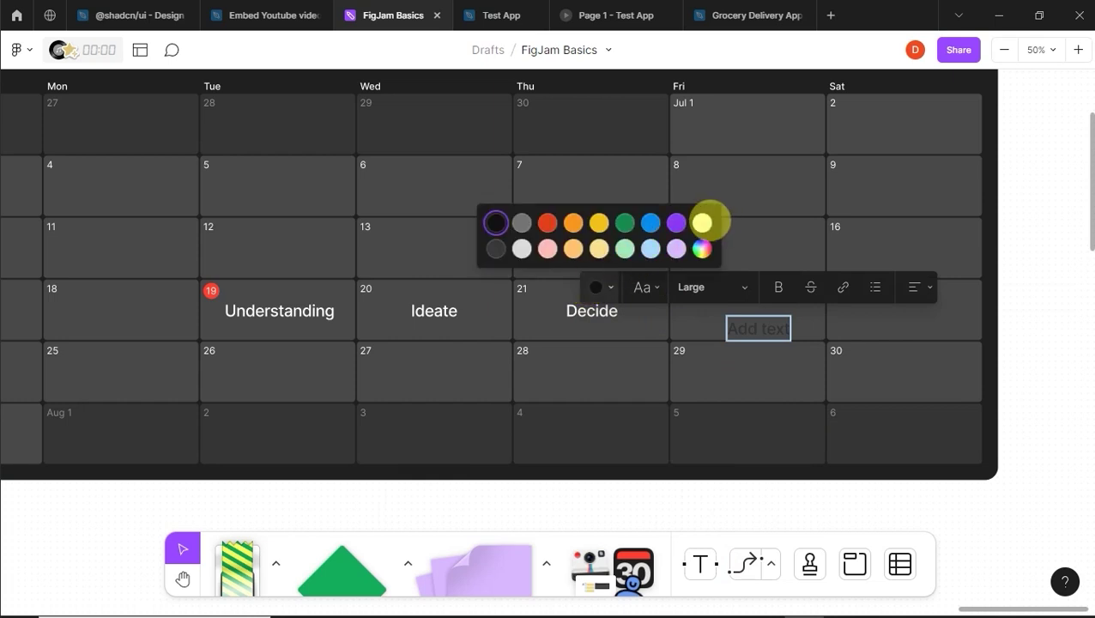
pyautogui.click(702, 223)
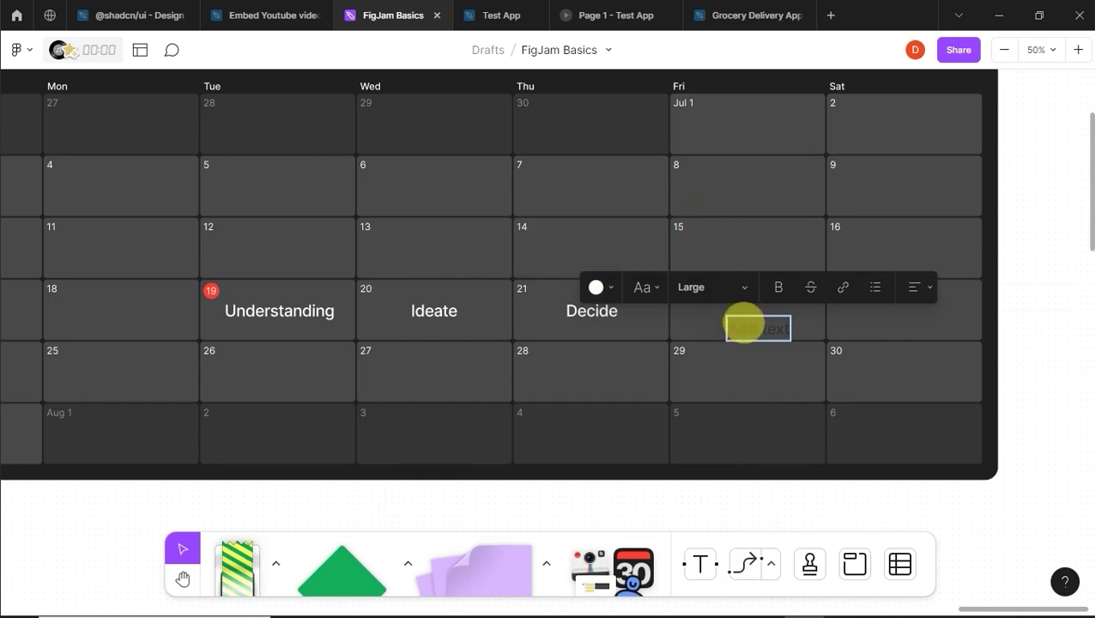
pyautogui.write('p')
pyautogui.press('BackSpace')
pyautogui.write('Pro')
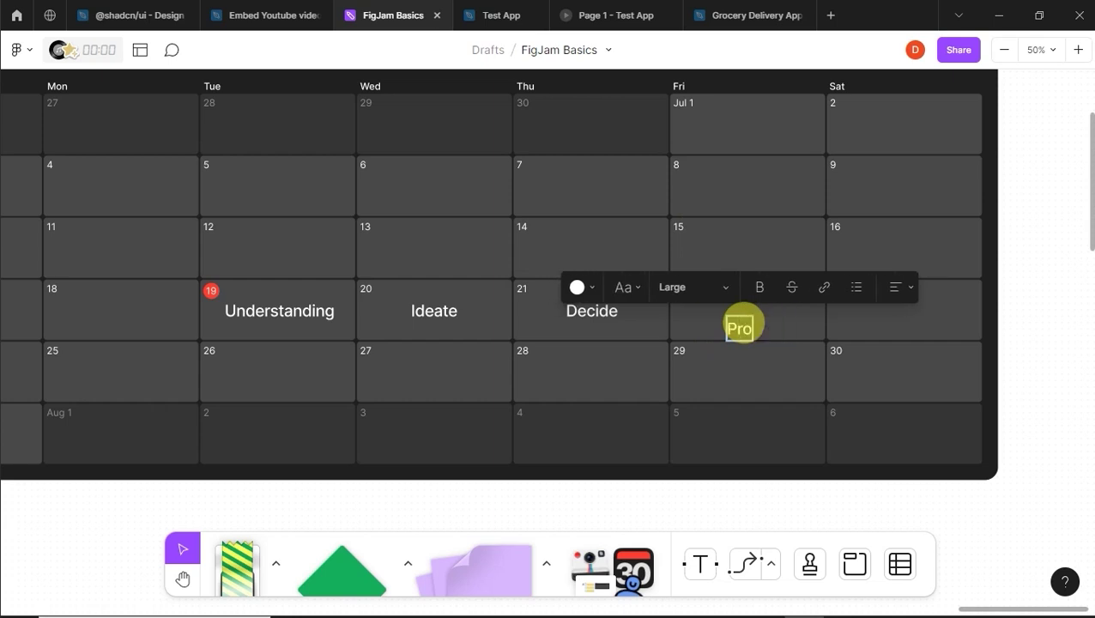
pyautogui.write('totyping')
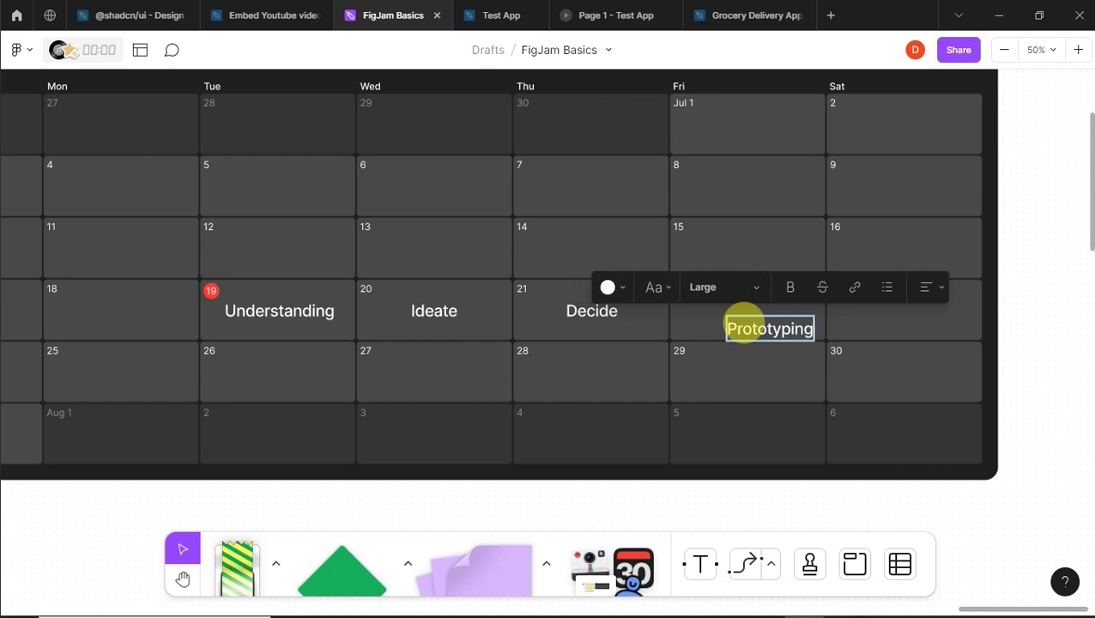
pyautogui.press('Escape')
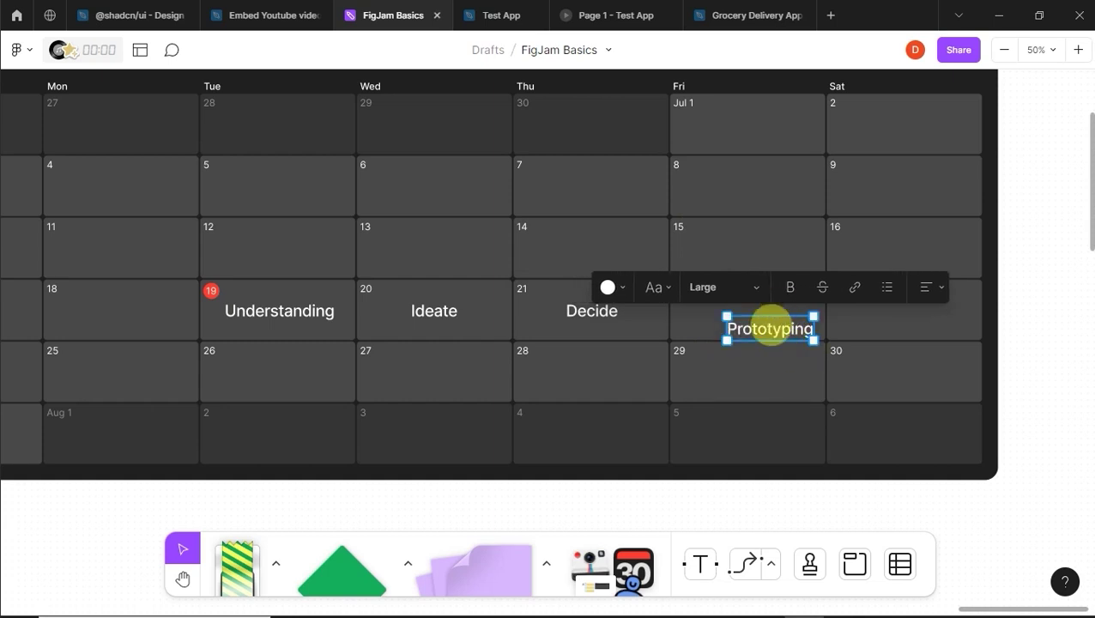
pyautogui.moveTo(768, 311); pyautogui.dragTo(752, 310)
pyautogui.click(875, 320)
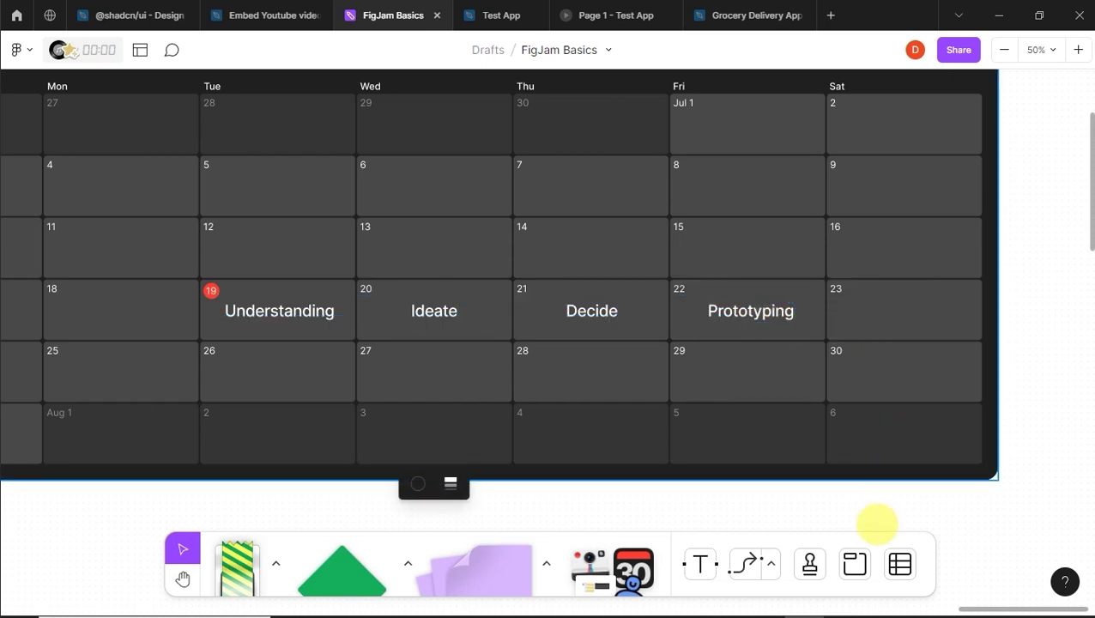
# Step: Label Sat 23 'Testing' in white, lined up with the other calendar labels
pyautogui.click(700, 564)
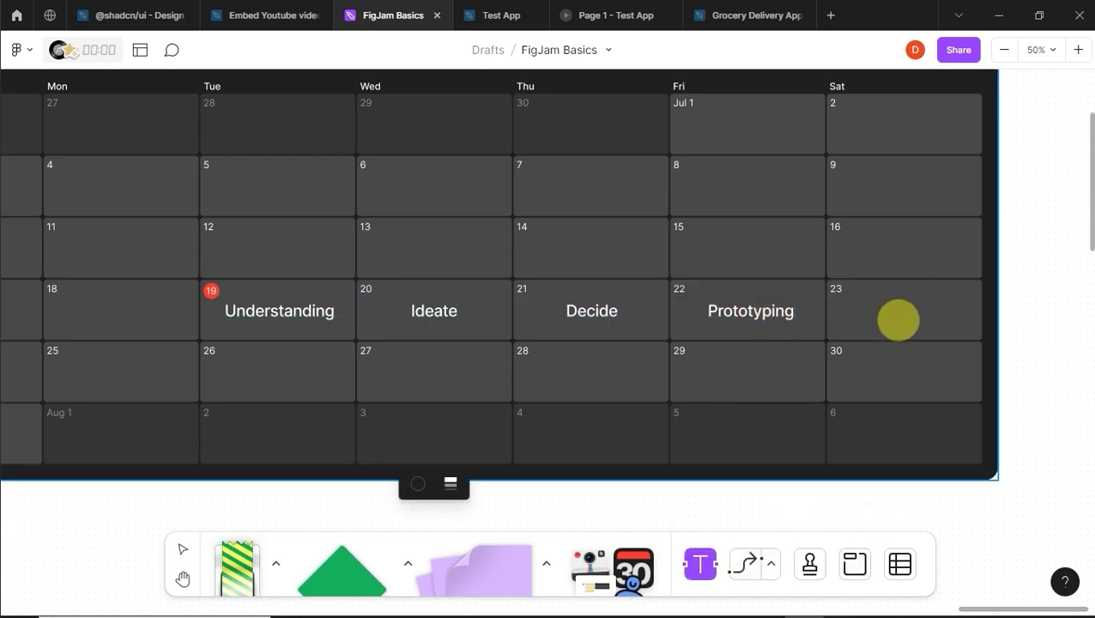
pyautogui.click(897, 321)
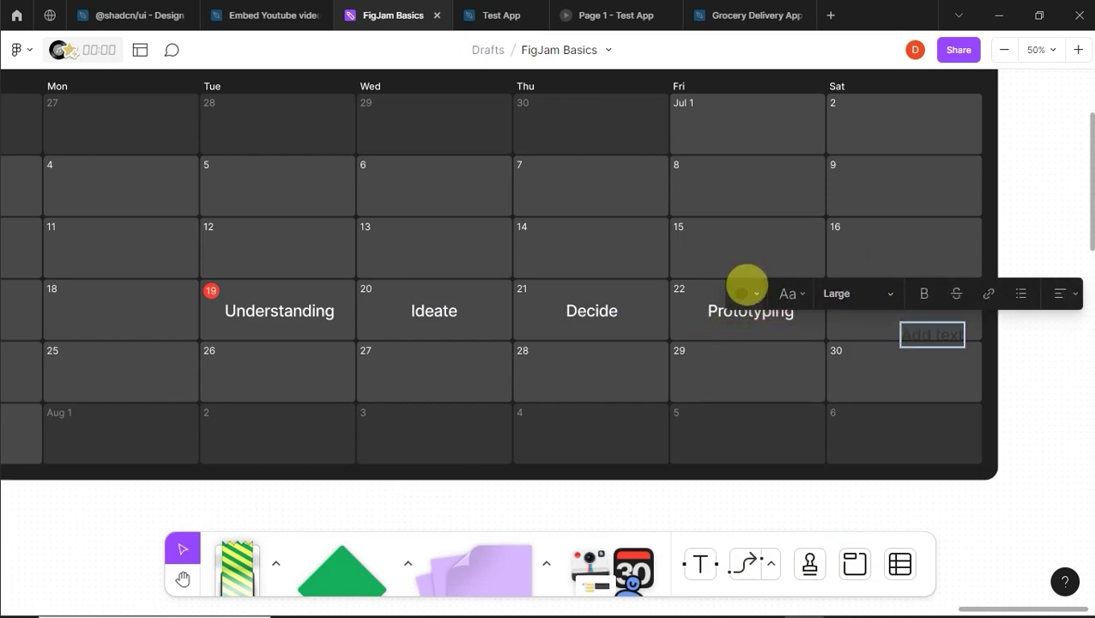
pyautogui.click(743, 294)
pyautogui.click(856, 229)
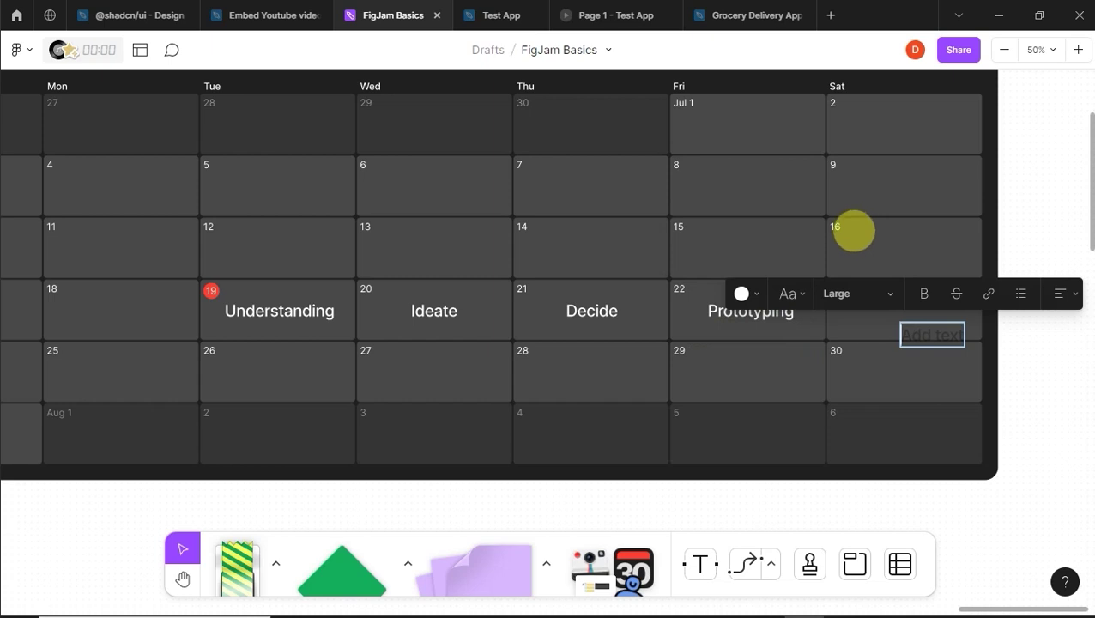
pyautogui.click(894, 335)
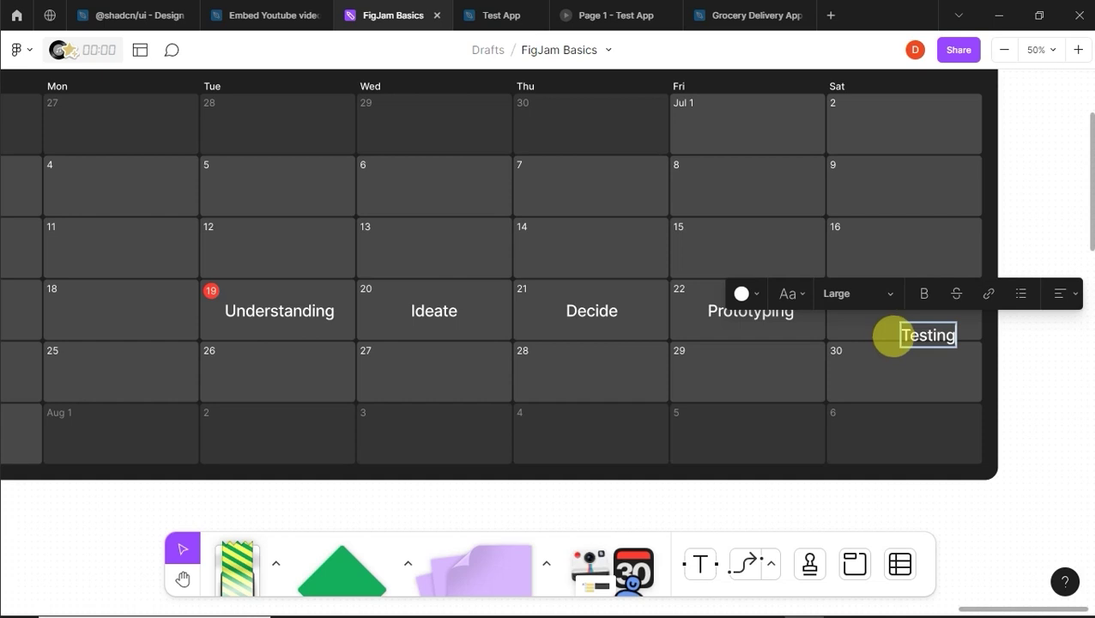
pyautogui.press('Escape')
pyautogui.moveTo(917, 338); pyautogui.dragTo(902, 299)
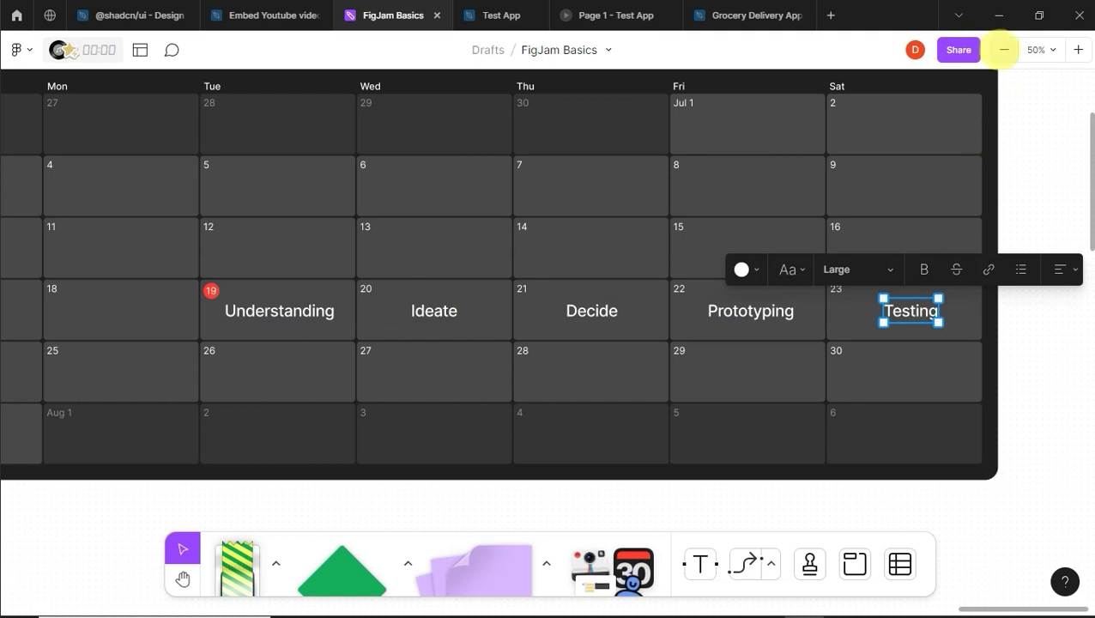
# Step: Zoom out to view the Updates sticky notes and the labelled July calendar together
pyautogui.click(1004, 50)
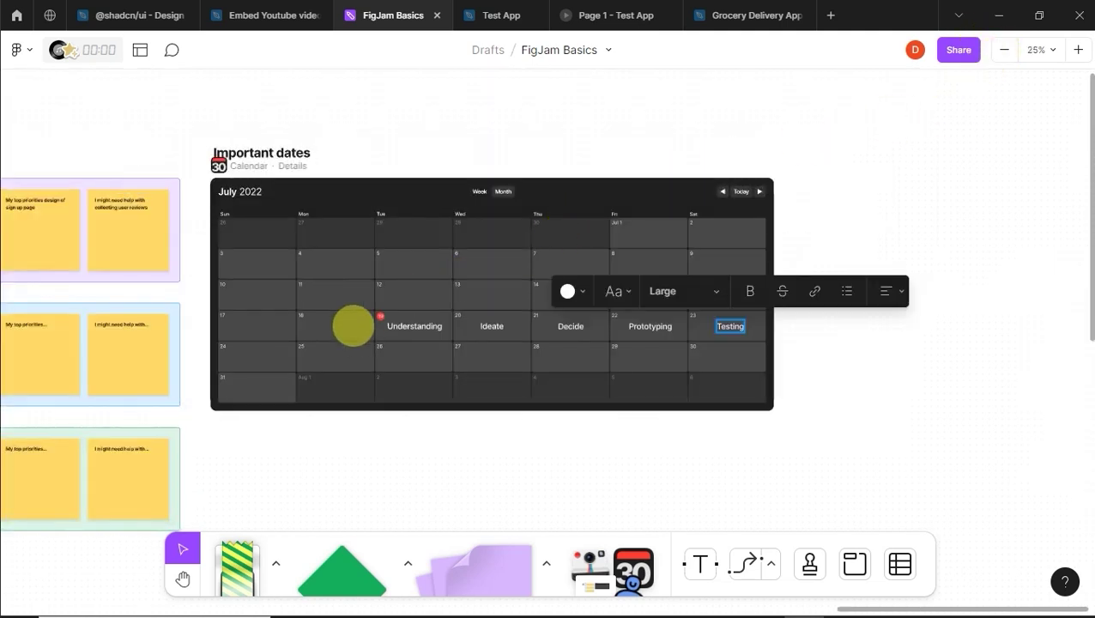